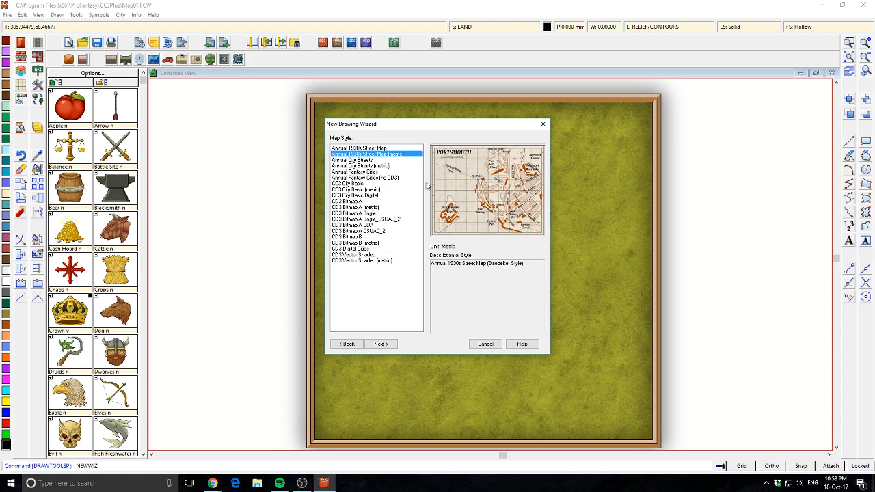
Step: Browse the city map styles and compare their previews, from the Annual styles through the CD3 Bitmap A variants
key(Up)
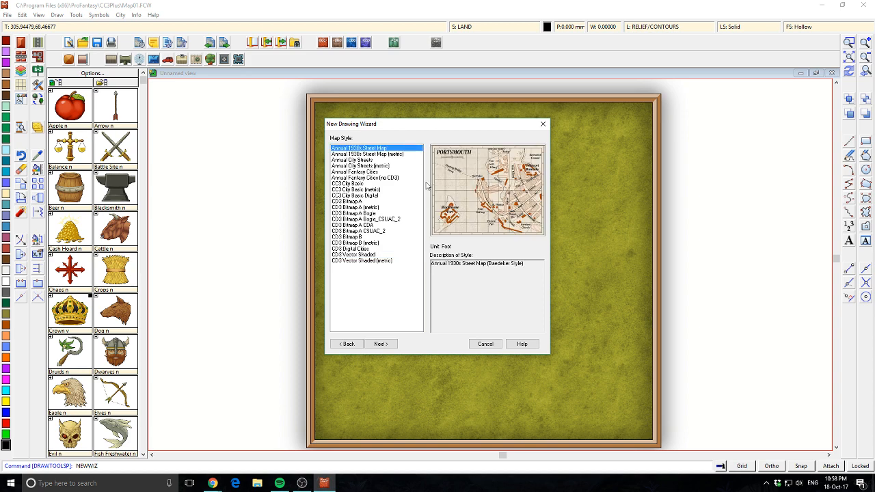
key(Down)
key(Down)
key(Down)
key(Down)
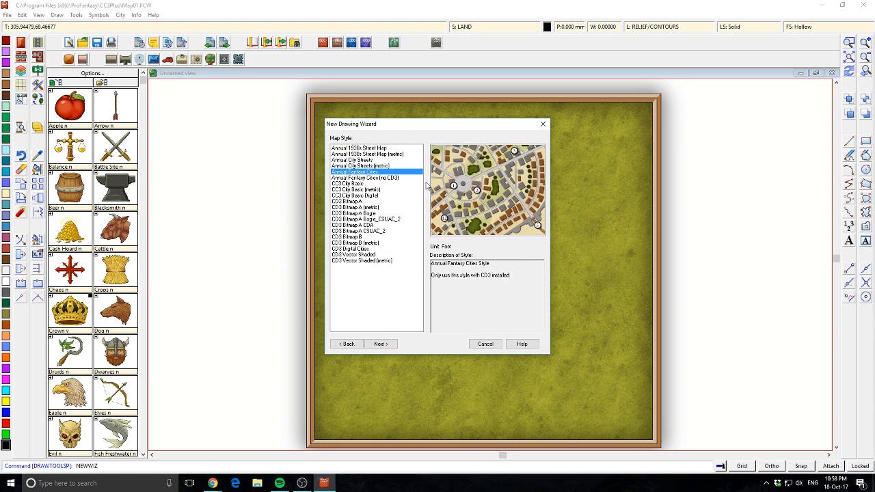
key(Down)
key(Down)
key(Down)
key(Down)
key(Down)
key(Down)
key(Down)
key(Down)
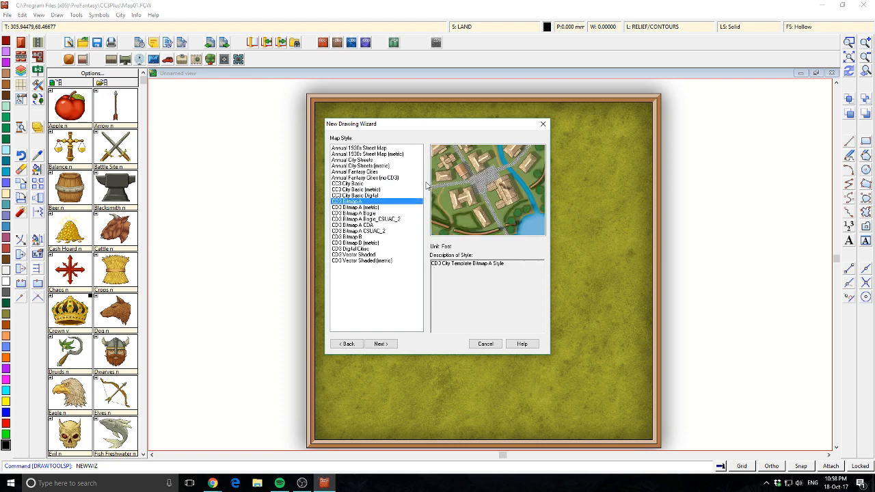
key(Down)
key(Down)
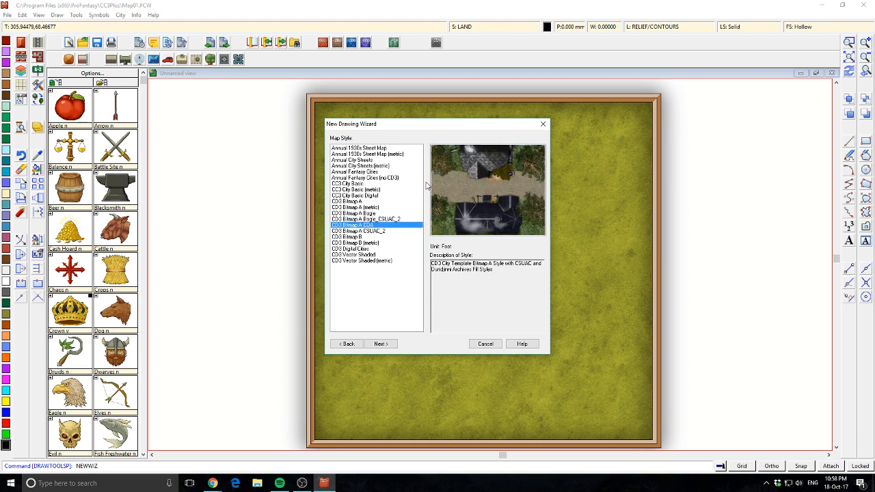
key(Up)
key(Up)
key(Up)
key(Down)
key(Up)
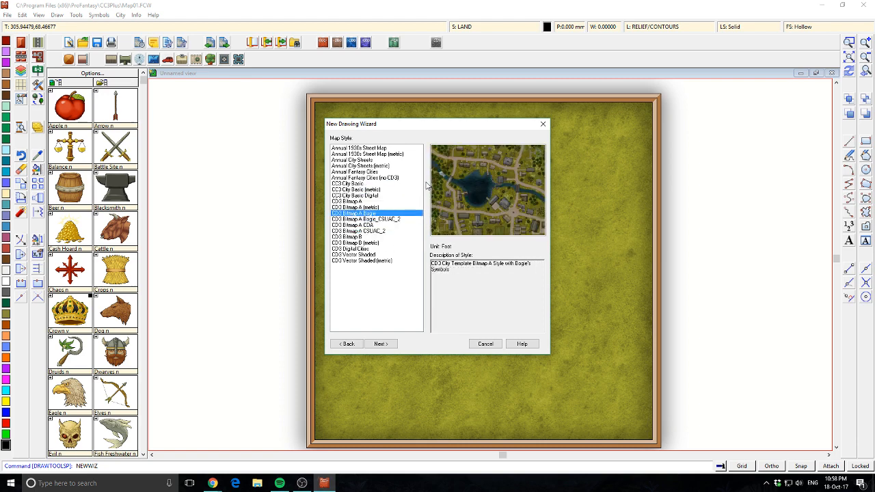
key(Down)
key(Down)
key(Down)
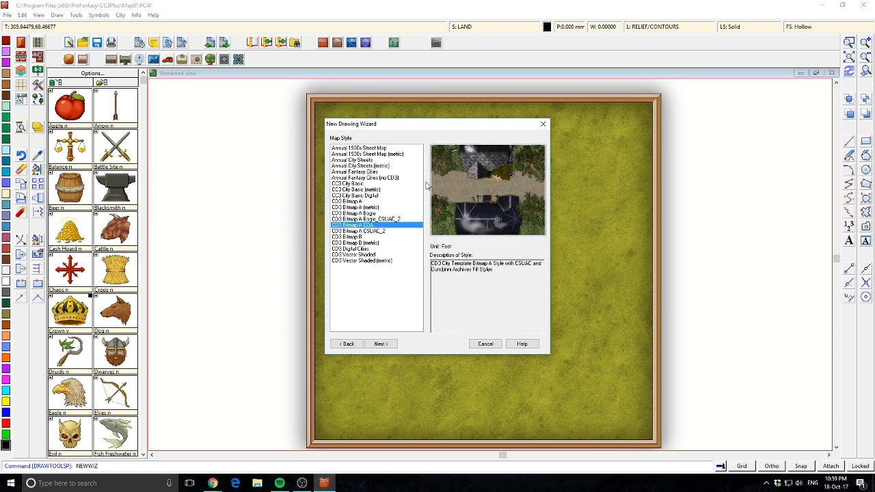
Step: Choose the CD3 Bitmap B map style in feet and continue to the map dimensions
key(Down)
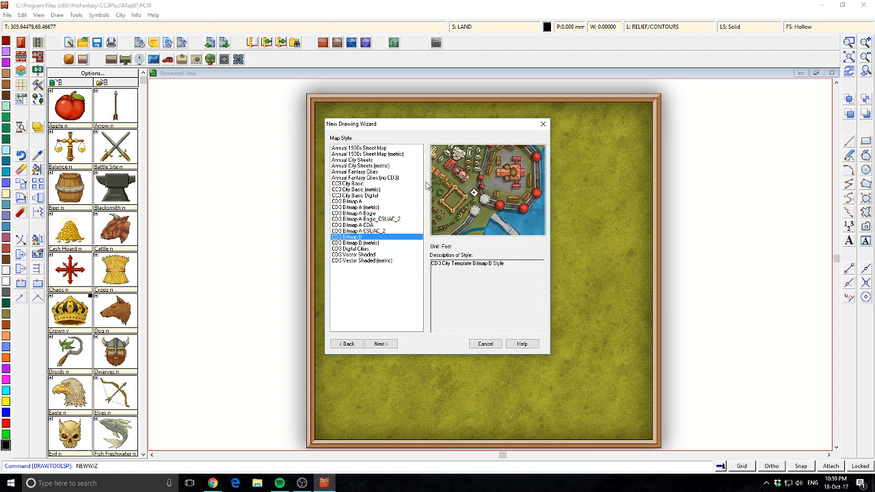
key(Up)
key(Down)
key(Down)
key(Up)
click(382, 343)
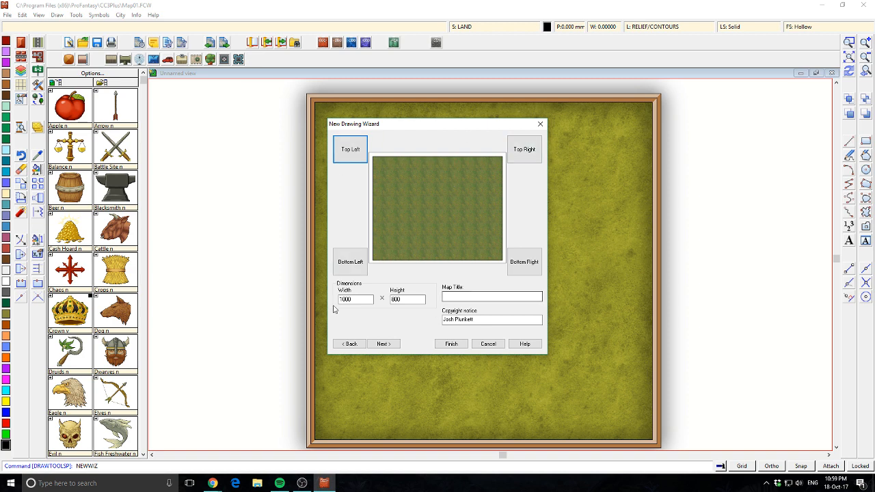
Step: Set the map's width and height to 500 each and title it My First Town
key(Tab)
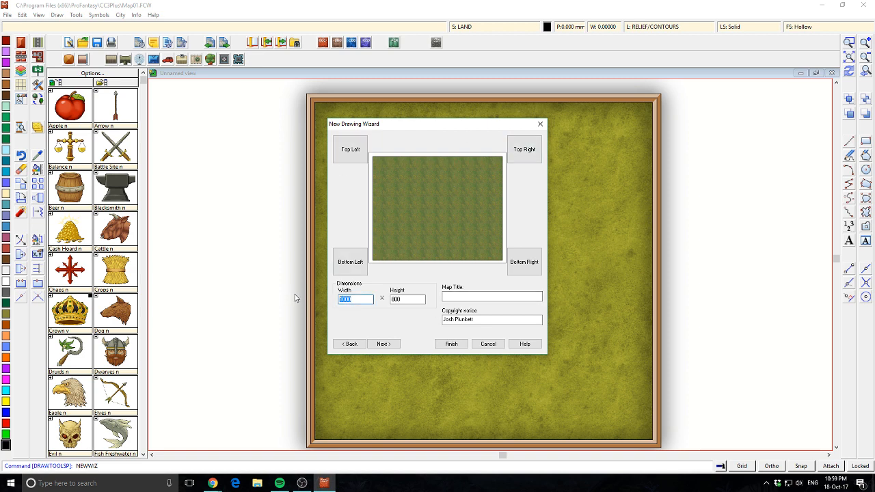
text(900)
key(Tab)
text(500)
click(453, 298)
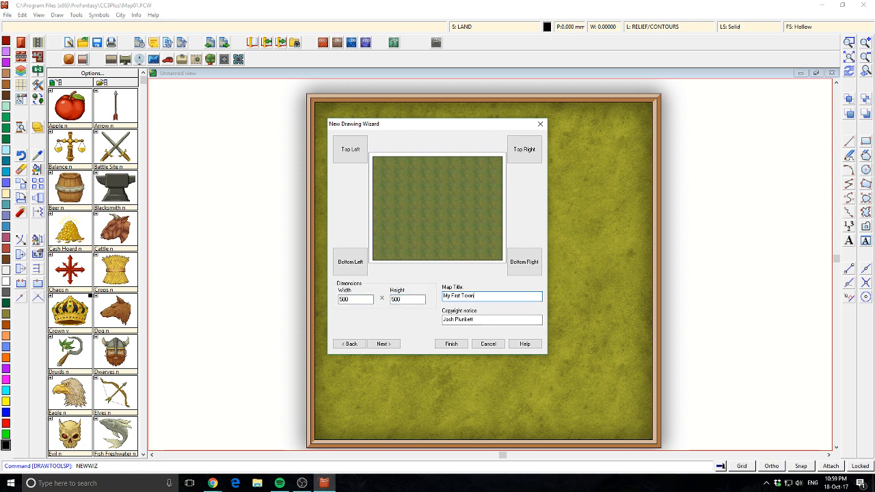
click(384, 344)
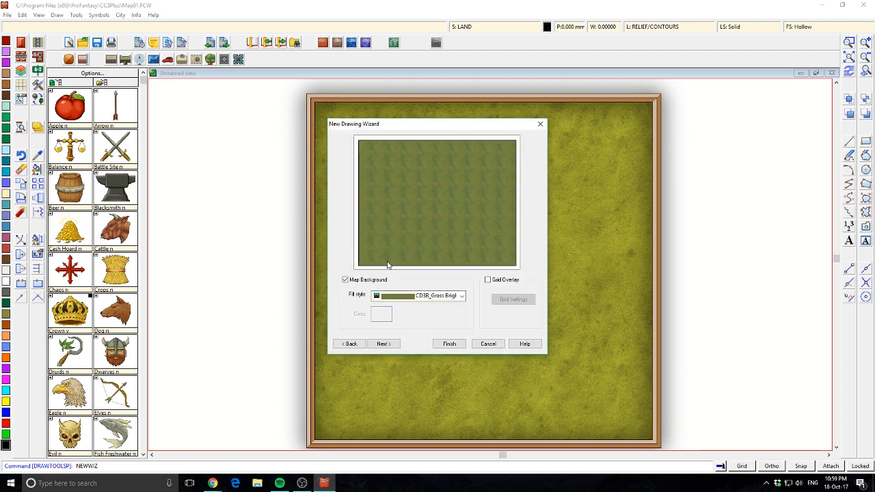
Step: Finish the map setup and save it as My First Town.FCW, replacing the existing file
click(448, 343)
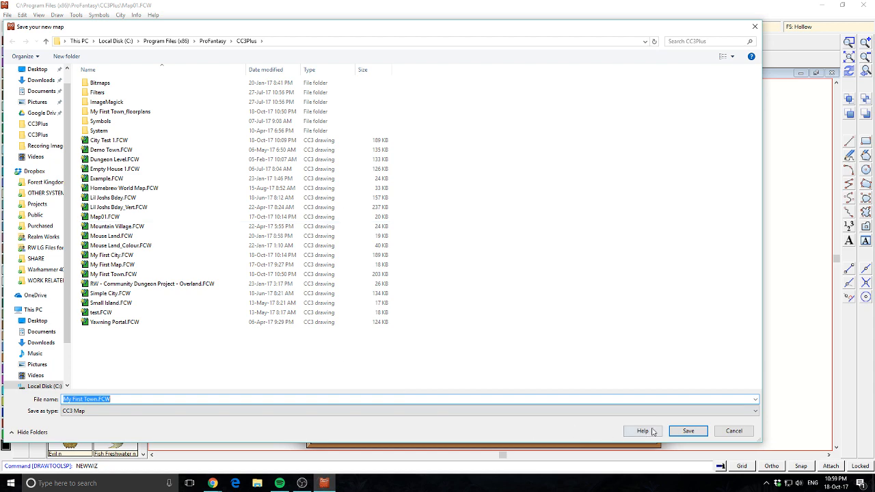
click(689, 431)
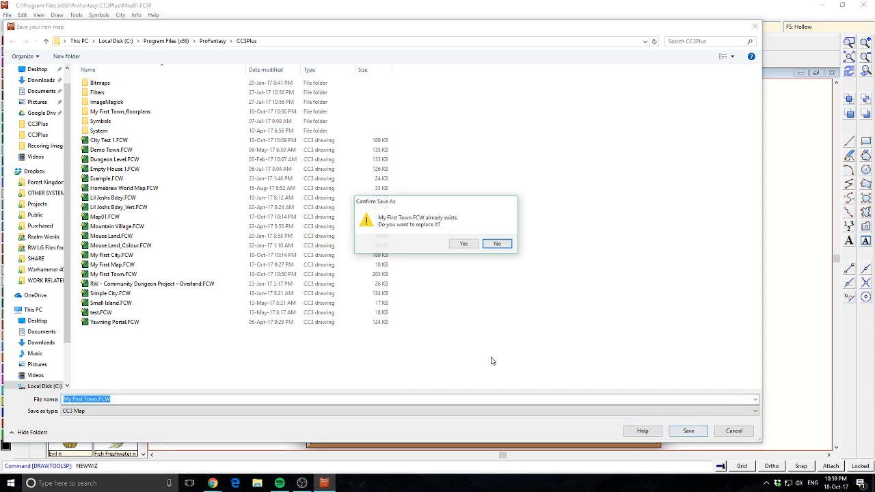
click(464, 243)
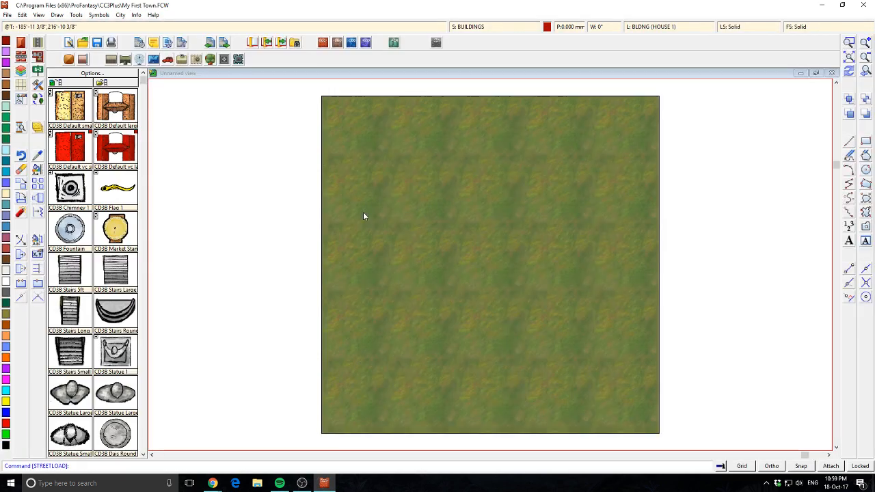
Step: Look through the city symbol catalogs and view the full set of thatched building symbols
scroll(374, 211, down, 1)
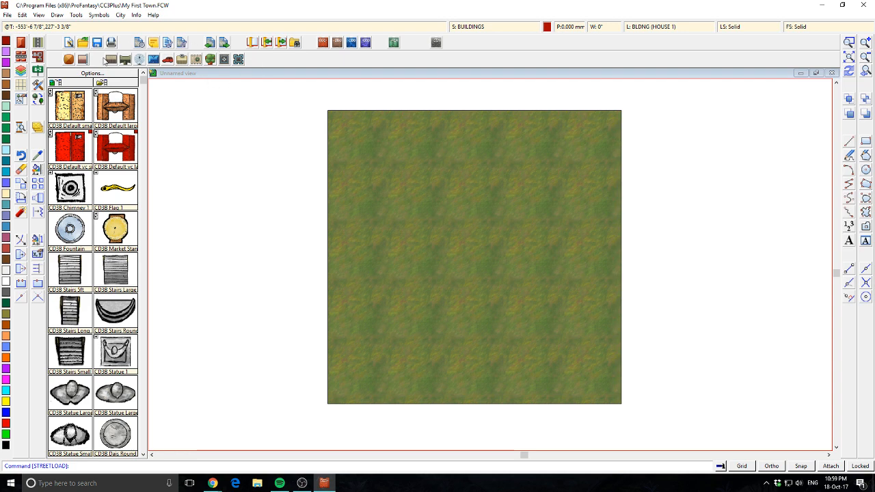
click(126, 60)
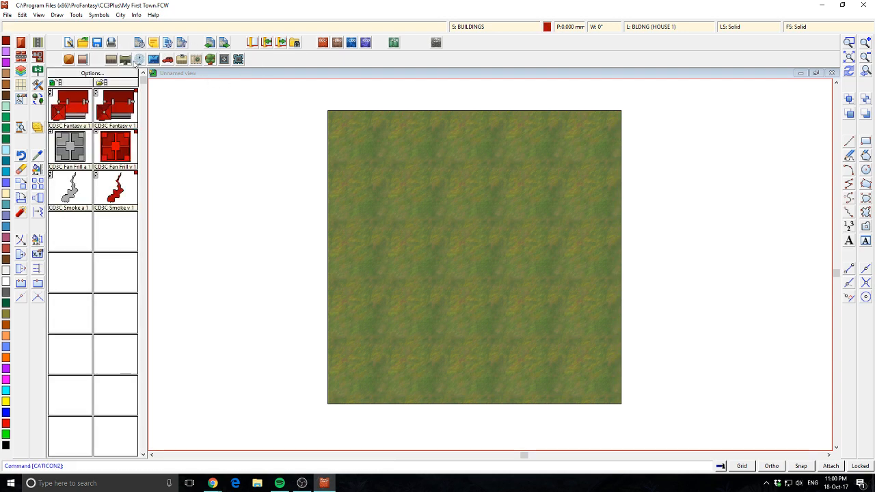
click(154, 60)
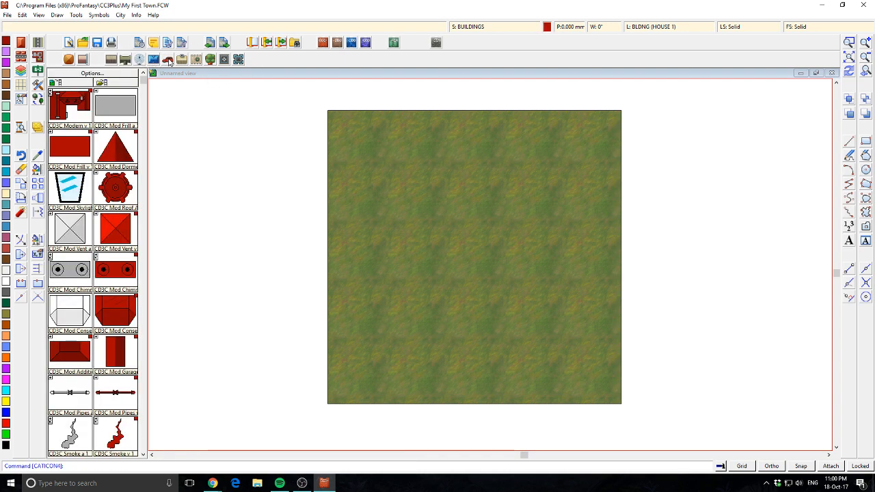
click(167, 60)
click(185, 60)
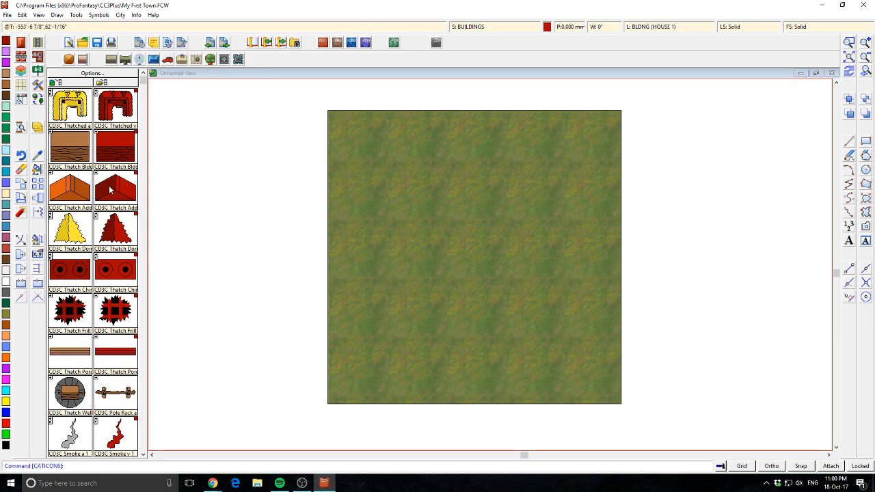
click(148, 219)
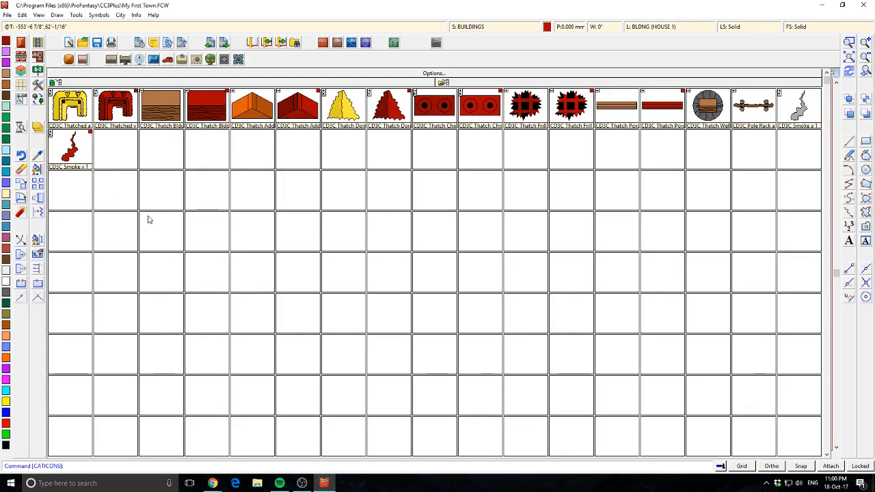
click(362, 177)
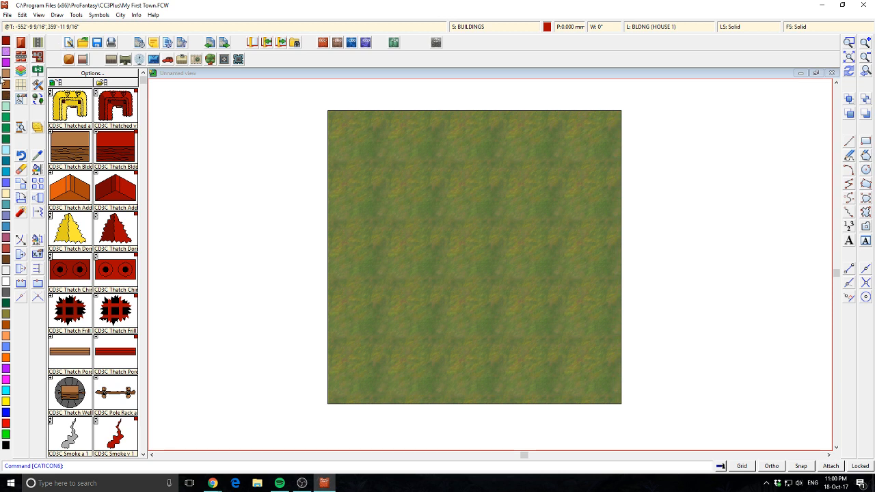
Step: Draw a winding default cobble road across the map from the west edge past the east edge
scroll(456, 191, up, 1)
scroll(452, 199, down, 1)
scroll(444, 204, up, 1)
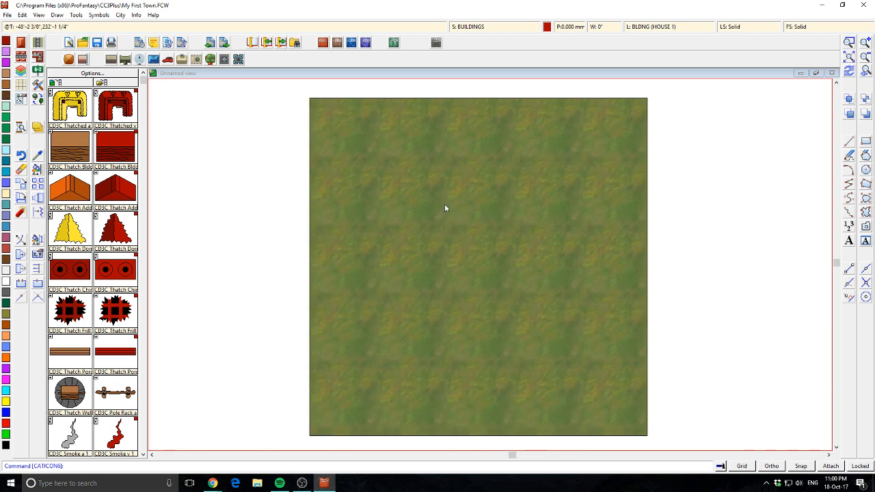
mouse_move(449, 206)
mouse_down()
mouse_move(427, 210)
mouse_move(435, 216)
mouse_up()
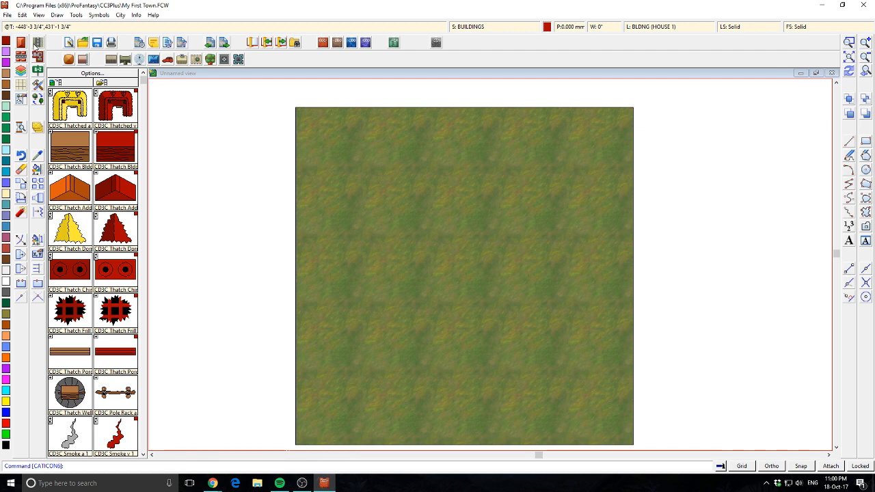
click(38, 42)
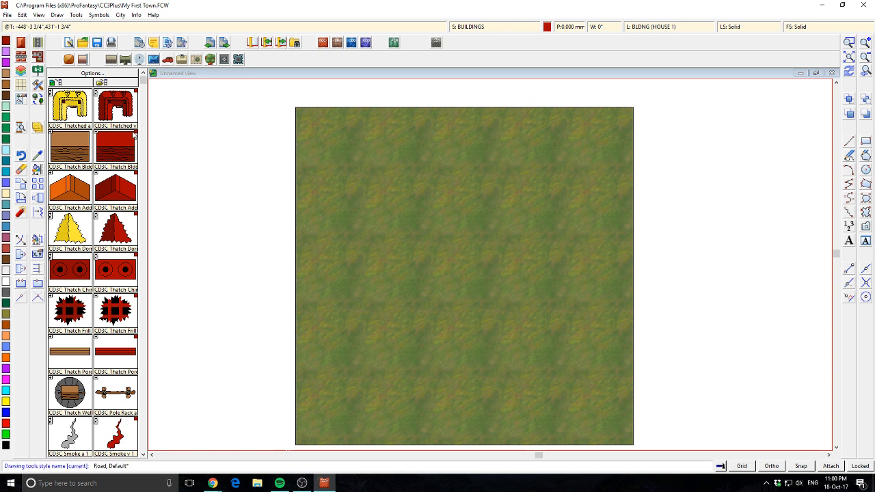
click(294, 247)
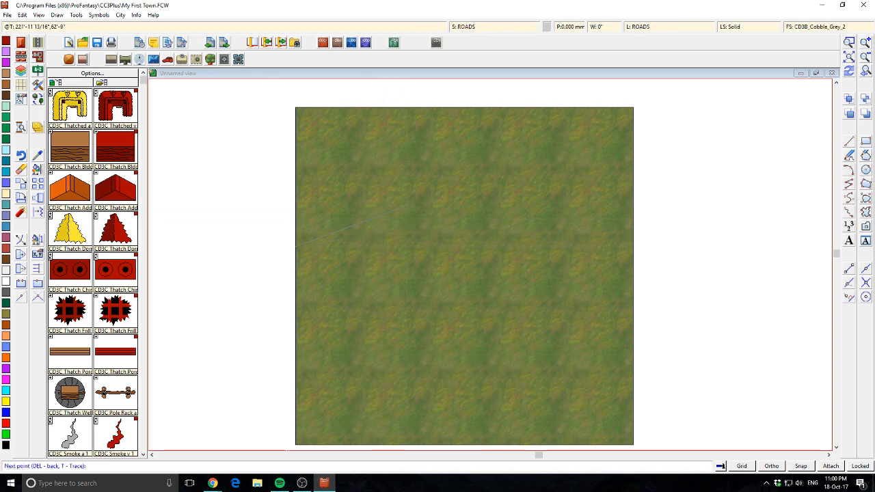
click(424, 195)
click(502, 272)
click(595, 245)
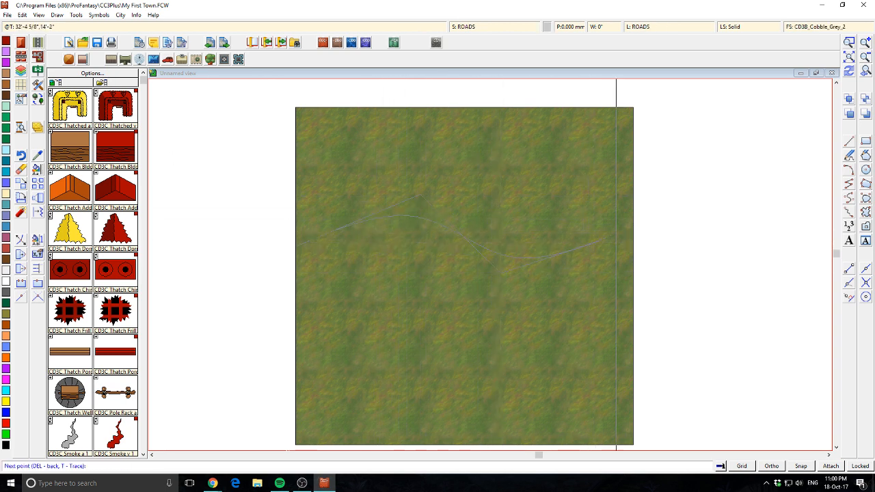
click(723, 255)
right_click(723, 255)
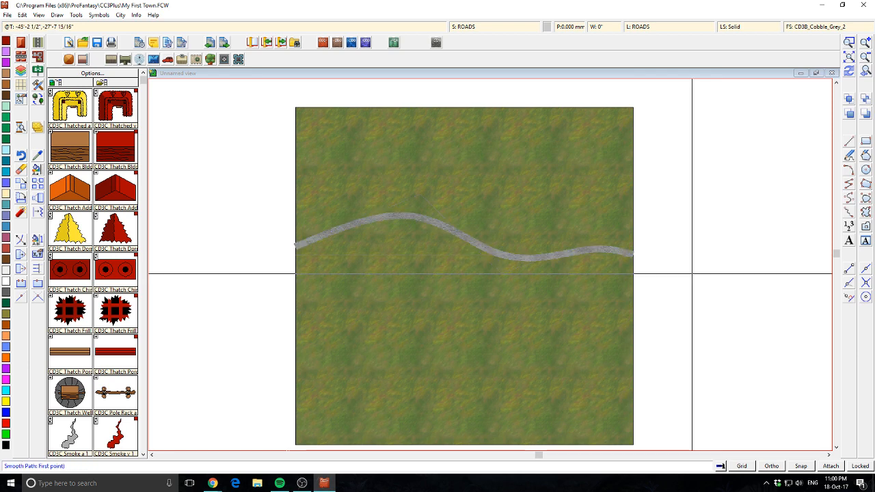
Step: Draw a second winding default road from the map's north edge past the south edge, crossing the first road near the centre
scroll(503, 295, up, 3)
scroll(493, 241, down, 4)
scroll(493, 241, down, 1)
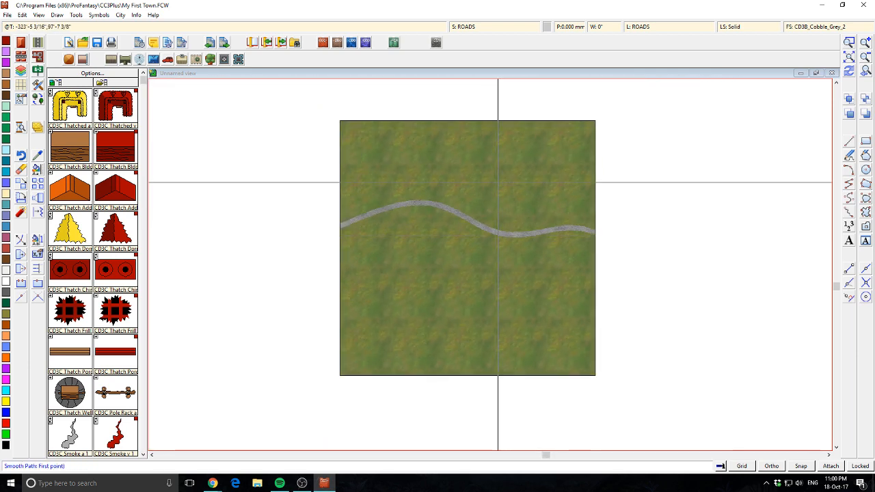
click(449, 121)
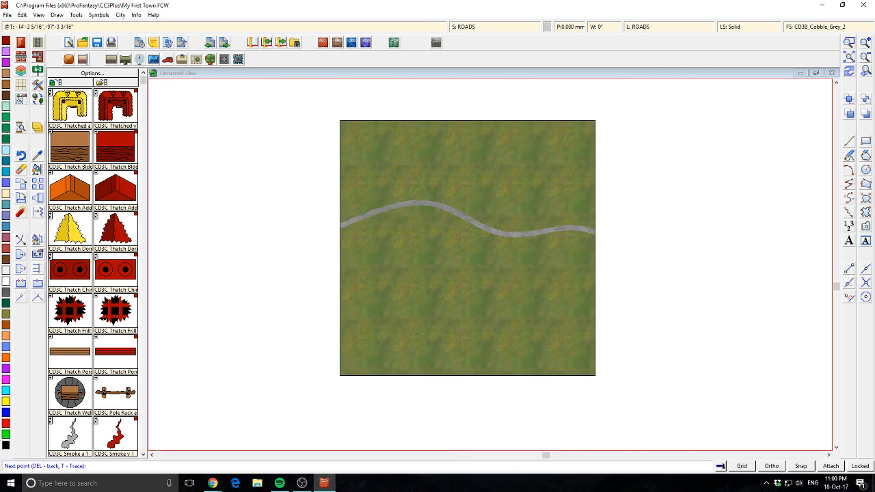
click(439, 150)
click(470, 207)
click(453, 249)
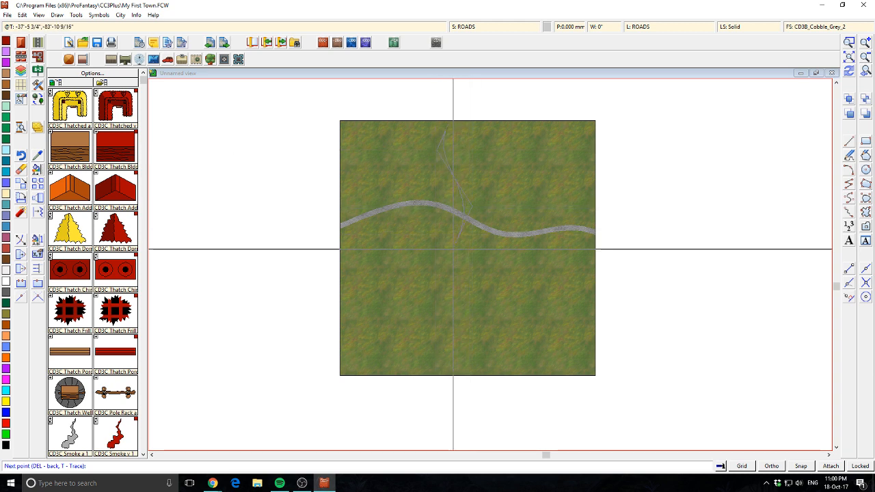
click(447, 312)
click(482, 390)
right_click(482, 391)
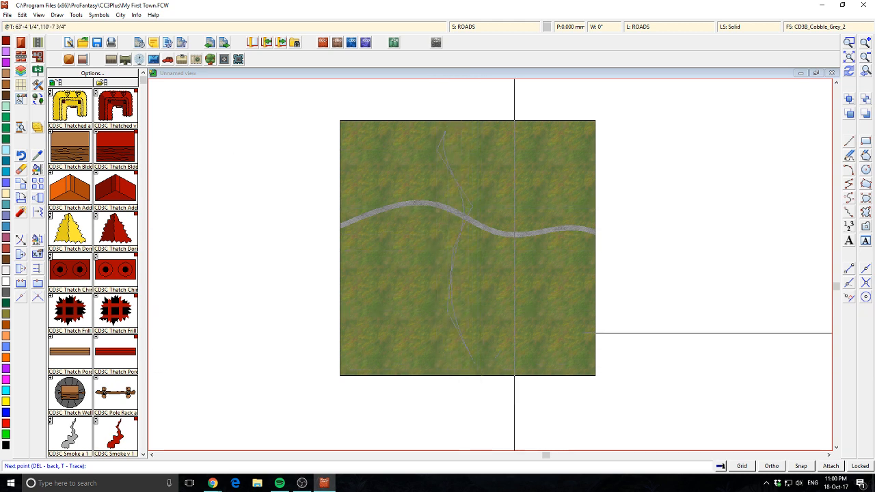
Step: Bring up the road drawing tools with their samples displayed and look through the whole list
scroll(527, 329, up, 4)
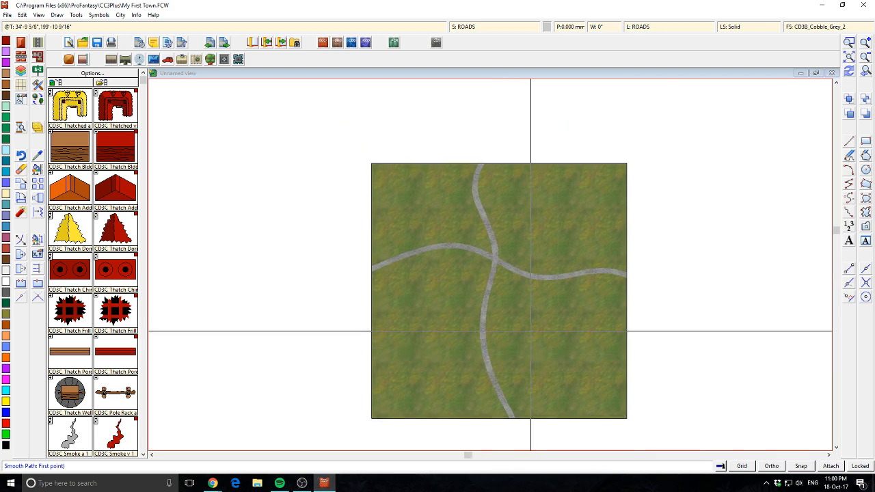
scroll(482, 223, down, 4)
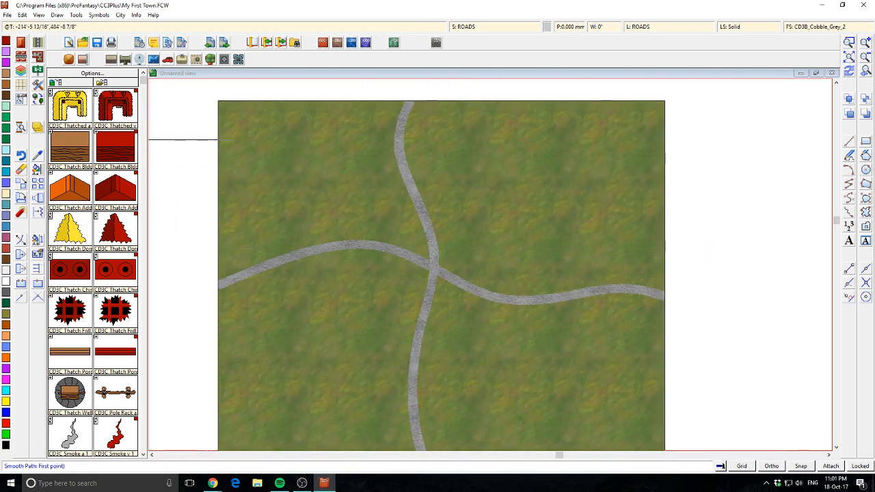
drag(410, 246, 445, 236)
scroll(514, 222, down, 3)
scroll(532, 203, up, 2)
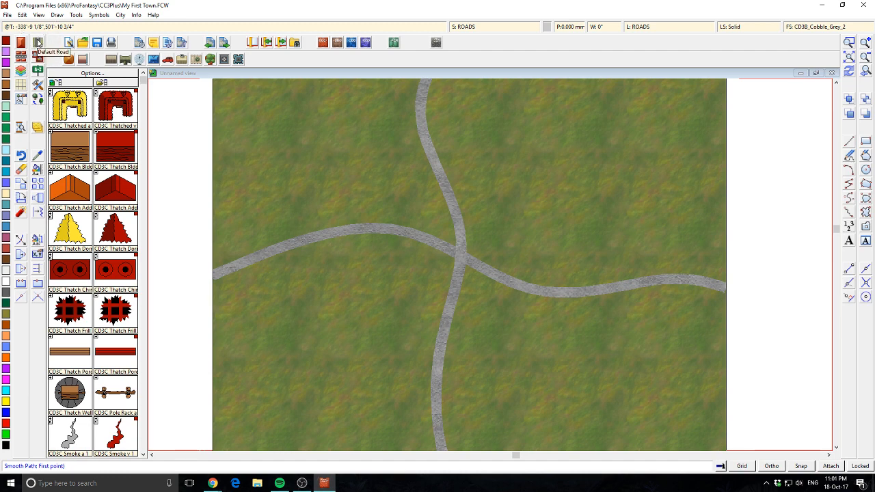
right_click(37, 43)
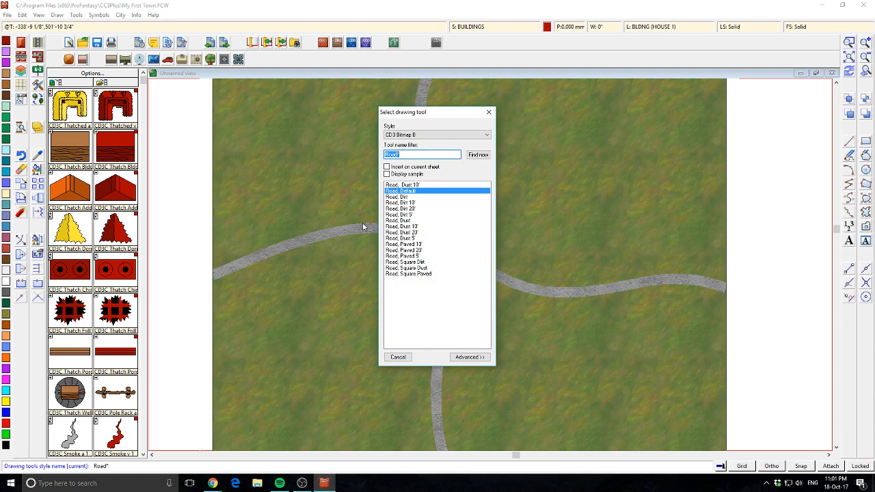
click(387, 173)
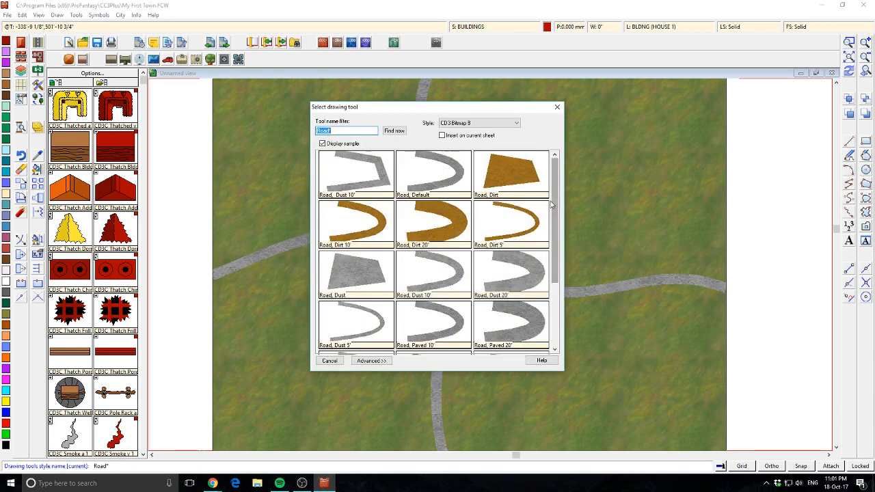
drag(553, 205, 571, 301)
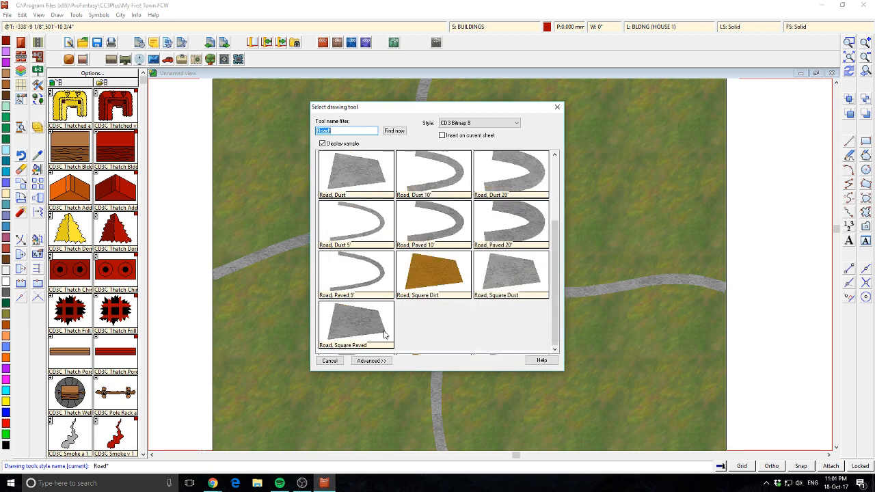
Step: Open the advanced custom drawing tool settings and select the Road, Square Dust tool, accepting the save of the settings
click(371, 360)
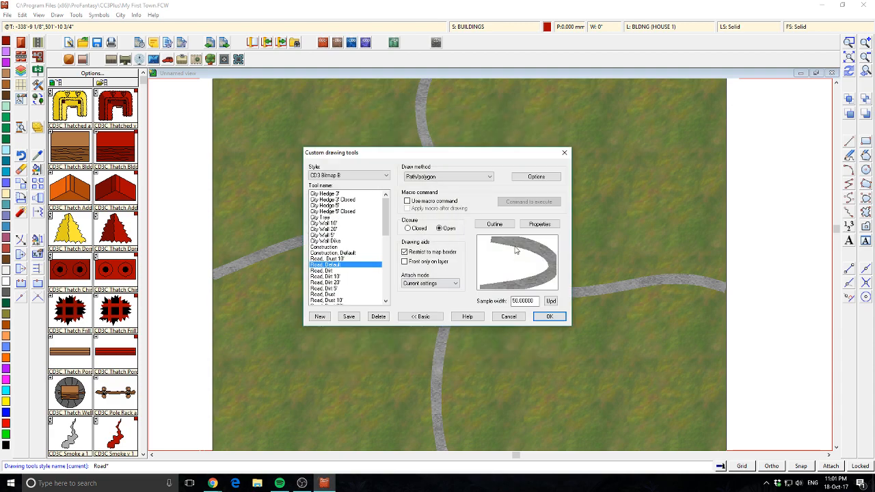
mouse_move(484, 156)
mouse_down()
mouse_move(565, 287)
mouse_move(510, 150)
mouse_up()
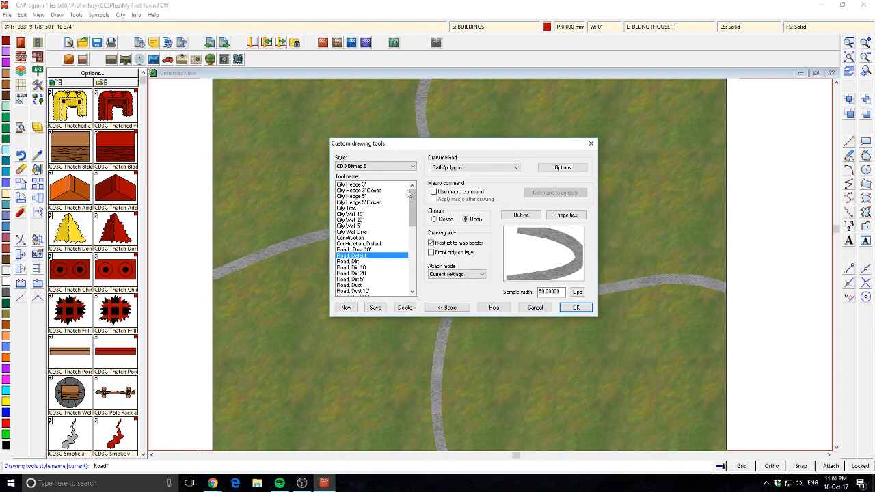
drag(413, 205, 424, 220)
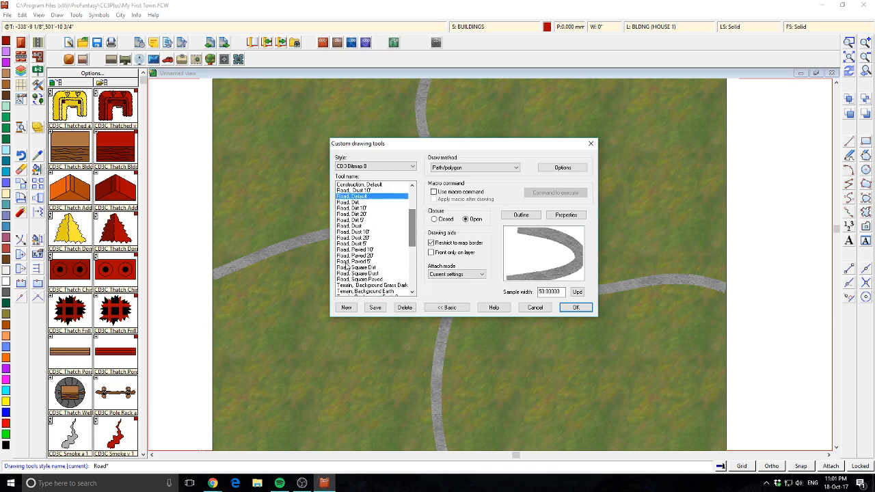
click(355, 272)
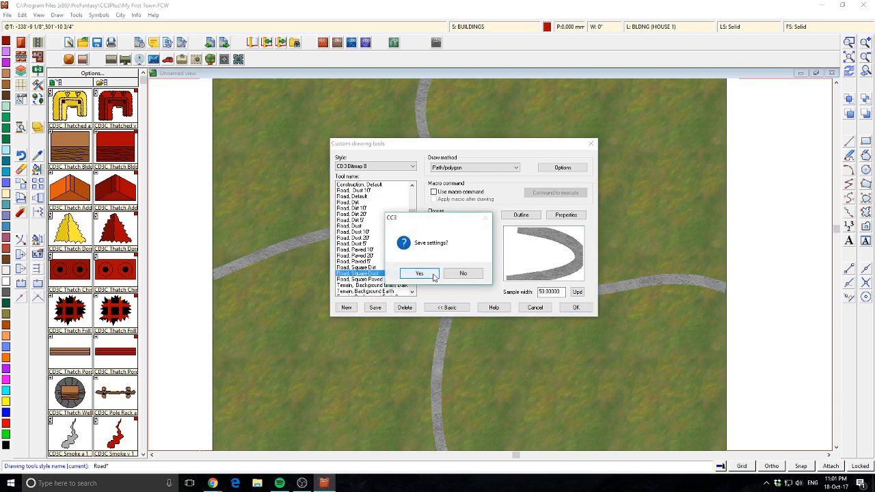
click(420, 273)
click(372, 267)
click(372, 274)
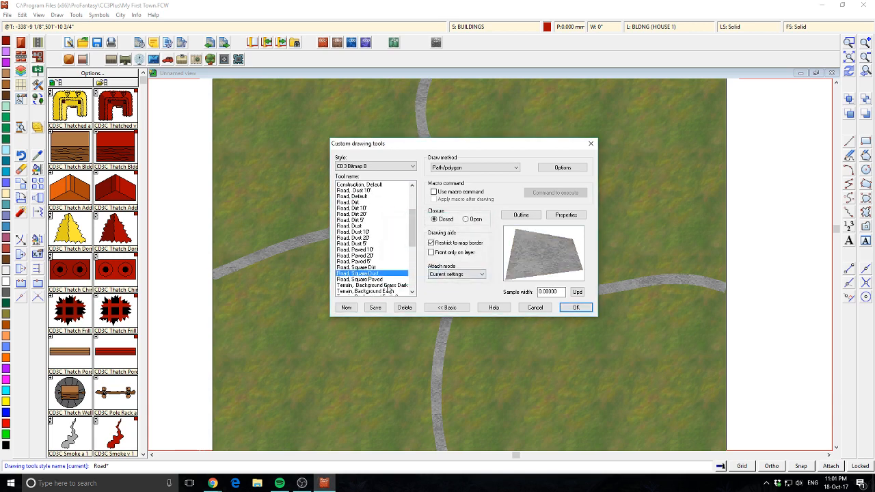
Step: Create a new drawing tool from the Road, Square Dust settings, named Road, Circle Dust
click(345, 307)
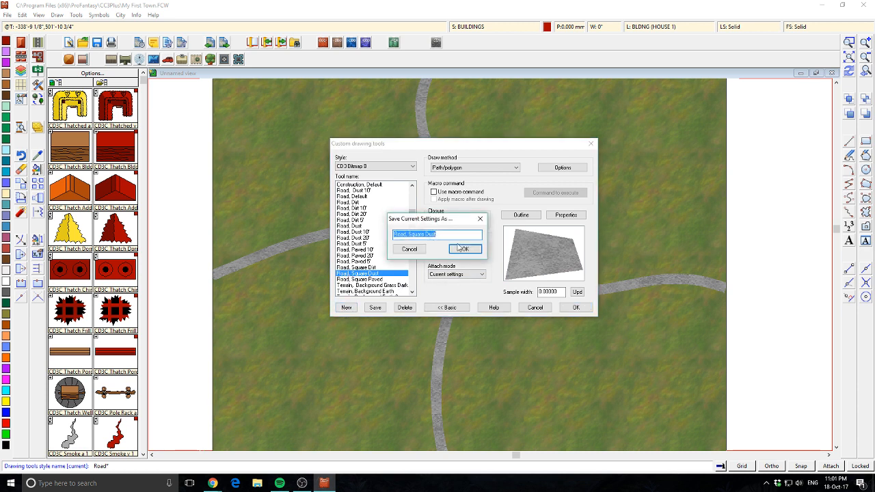
key(Right)
key(ctrl+shift+Left)
click(411, 250)
click(425, 235)
key(ctrl+shift+Left)
text(Circl)
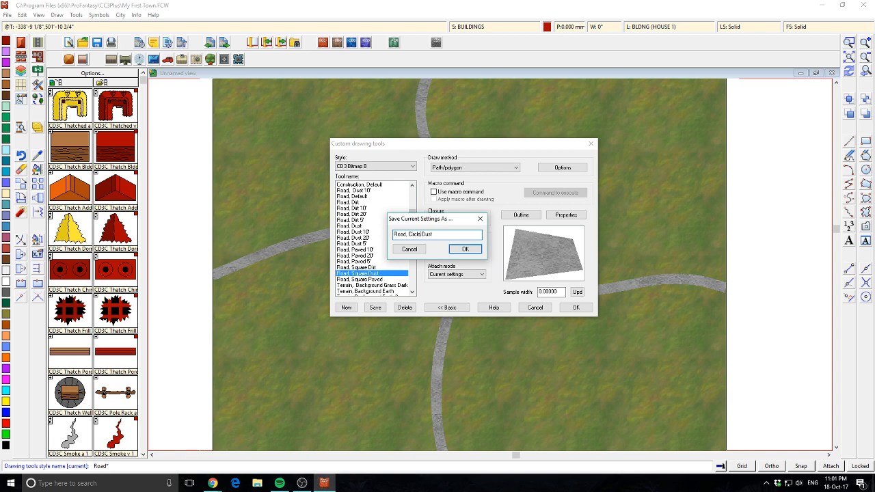
click(453, 249)
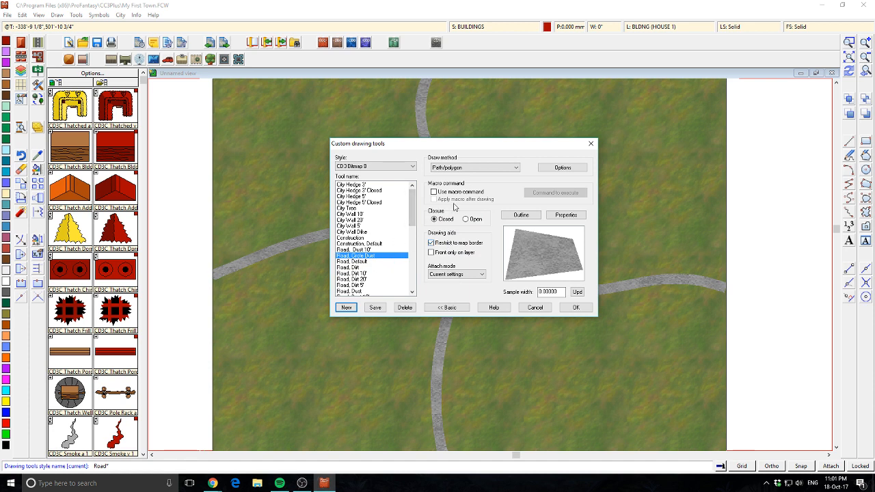
Step: Preview the Sketch, Fractal, Mirrored polygon, Ellipse/circle and Rectangle/square draw methods for Road, Circle Dust, and return to Path/polygon
click(492, 170)
click(474, 177)
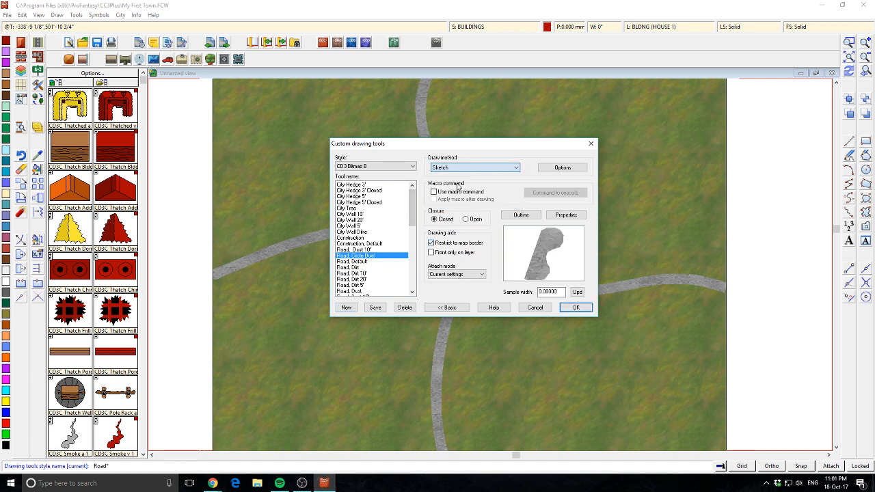
click(473, 170)
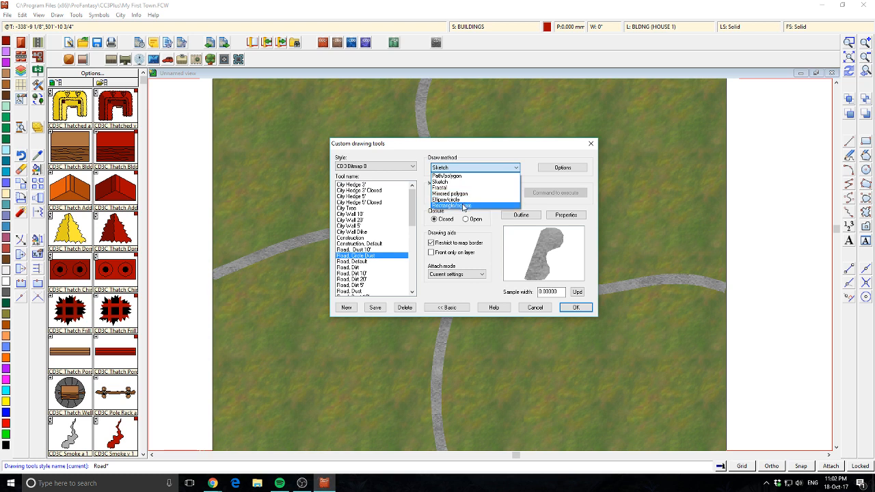
click(463, 200)
click(465, 170)
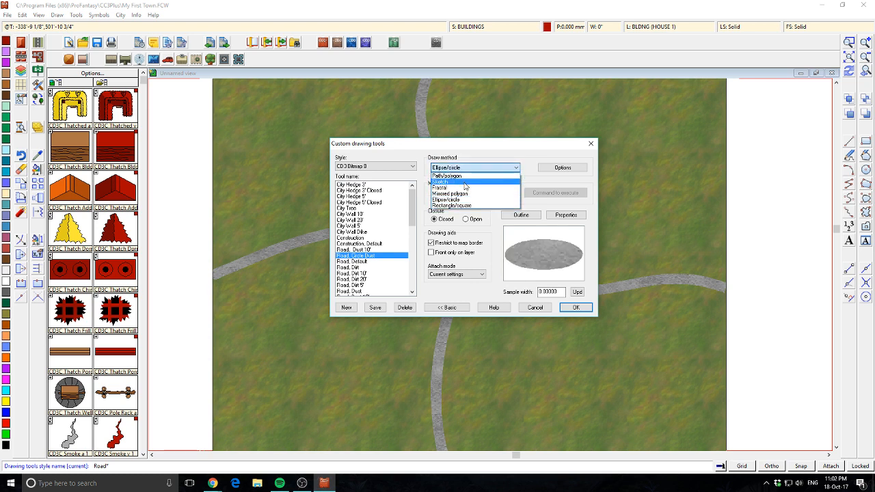
click(465, 176)
click(466, 170)
click(466, 182)
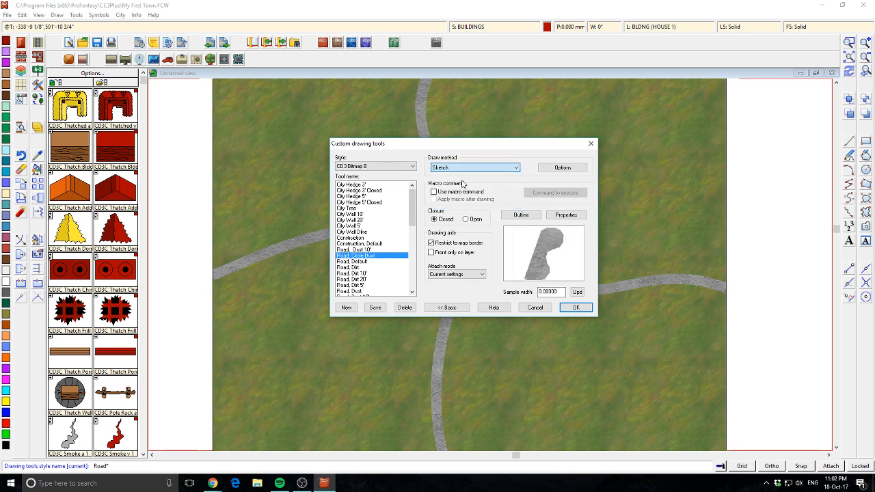
click(467, 171)
click(466, 188)
click(468, 170)
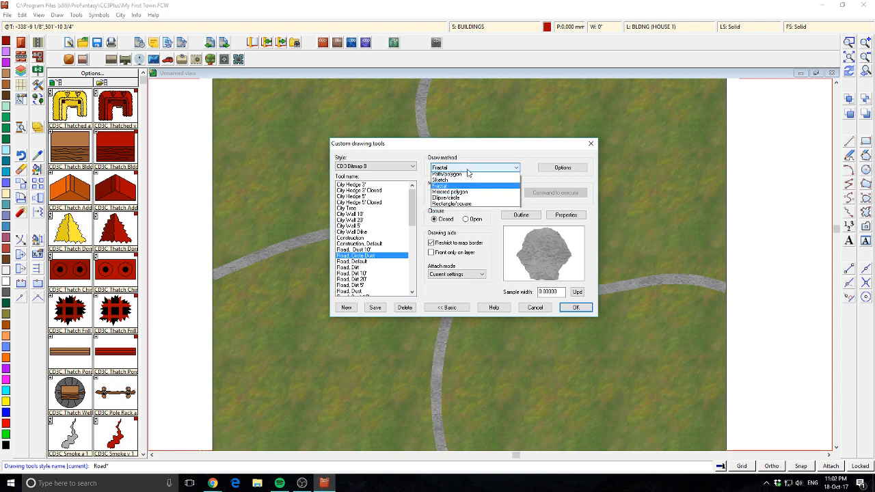
click(463, 194)
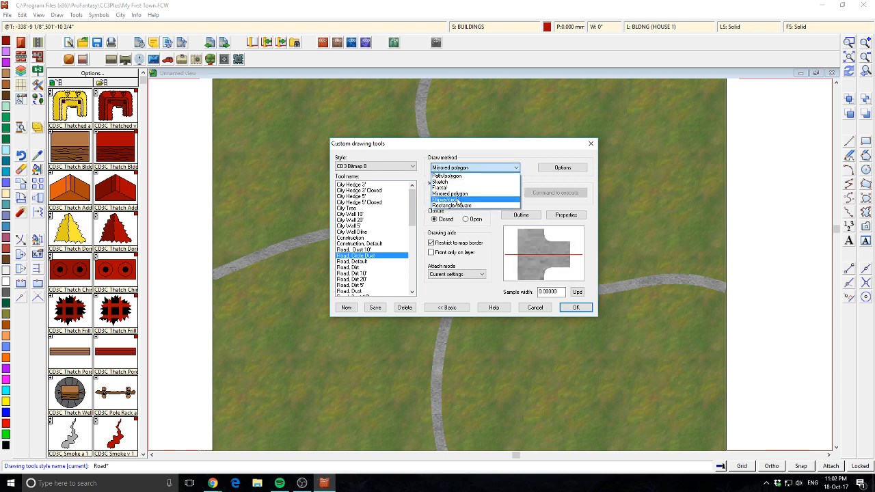
click(464, 201)
click(466, 168)
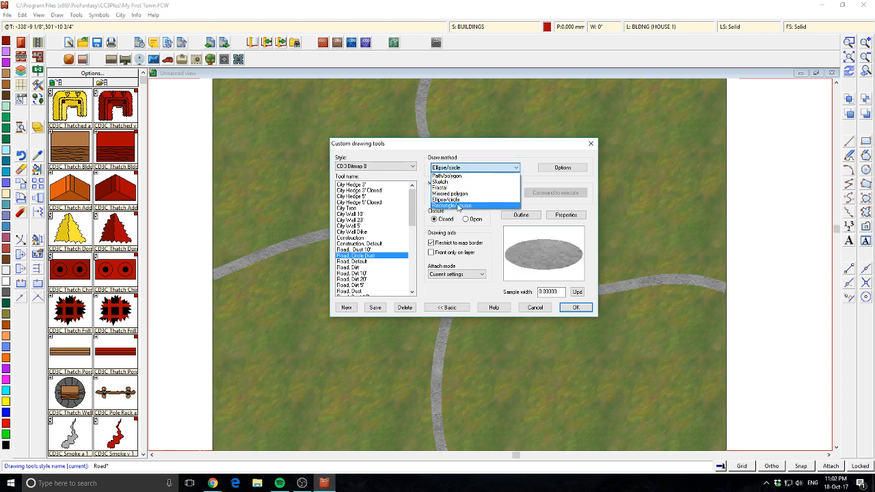
click(457, 206)
click(464, 170)
click(459, 176)
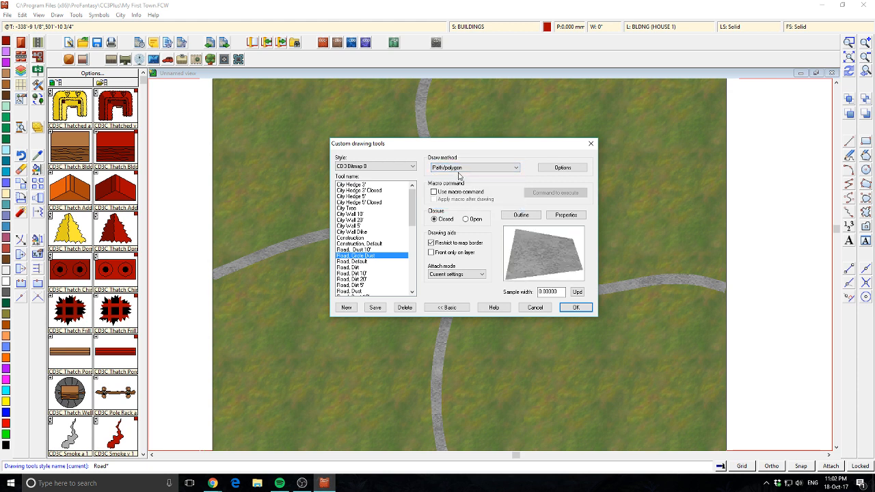
Step: Set the Path/polygon option of Road, Circle Dust to Smooth and save the tool's settings
click(560, 169)
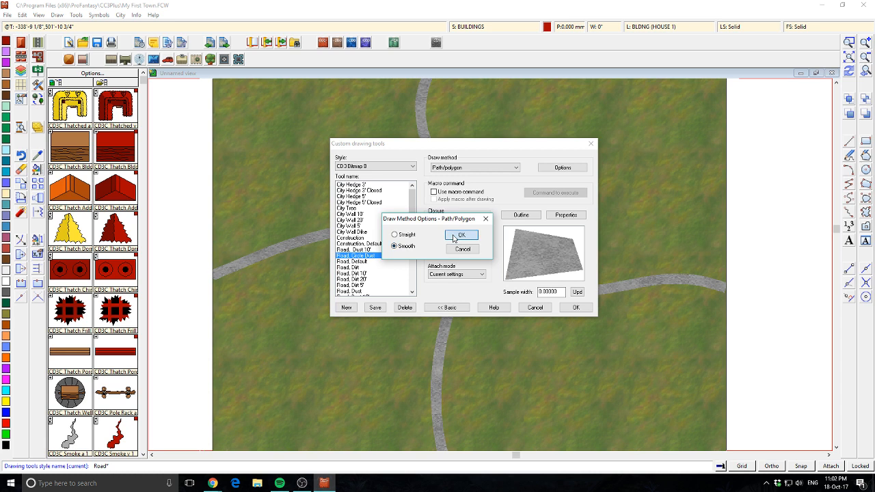
click(454, 237)
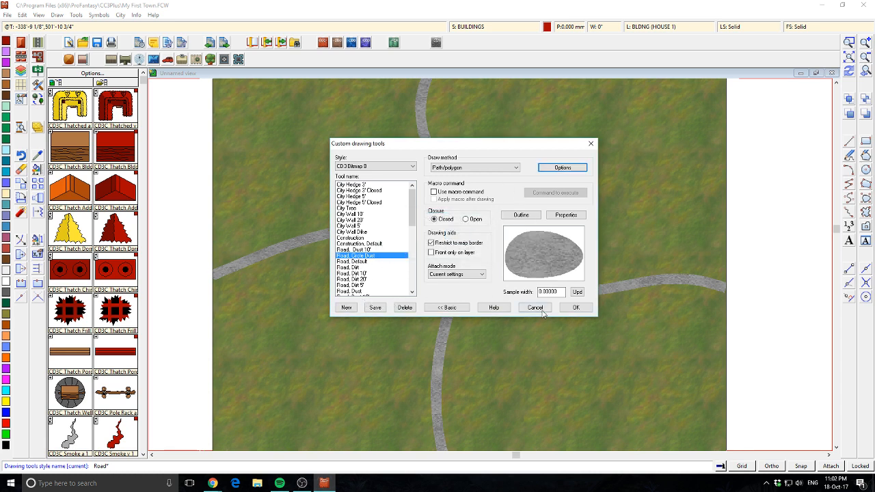
click(575, 308)
click(420, 273)
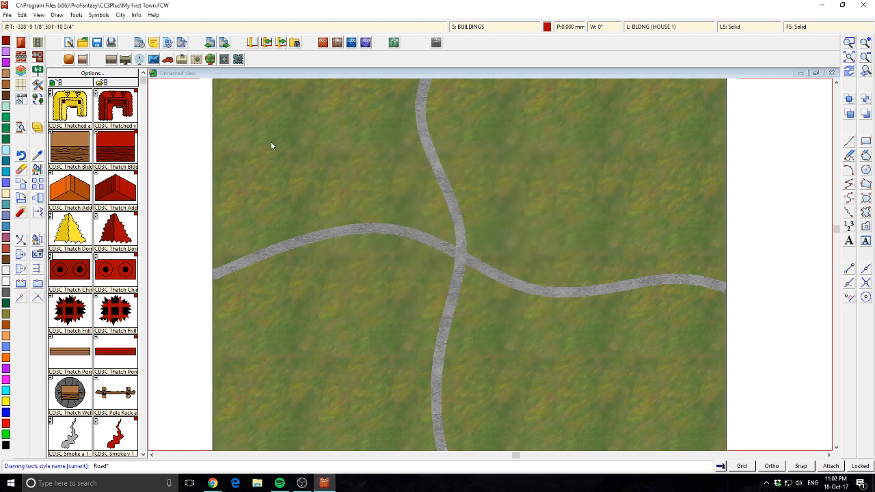
Step: Draw a rounded, irregular cobble plaza over the crossing of the two roads with the Road, Circle Dust tool
click(38, 43)
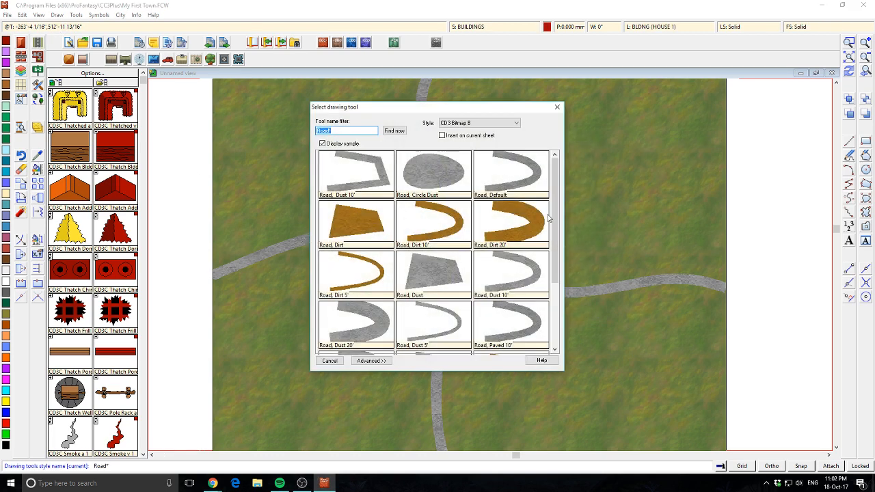
click(424, 176)
scroll(480, 275, up, 2)
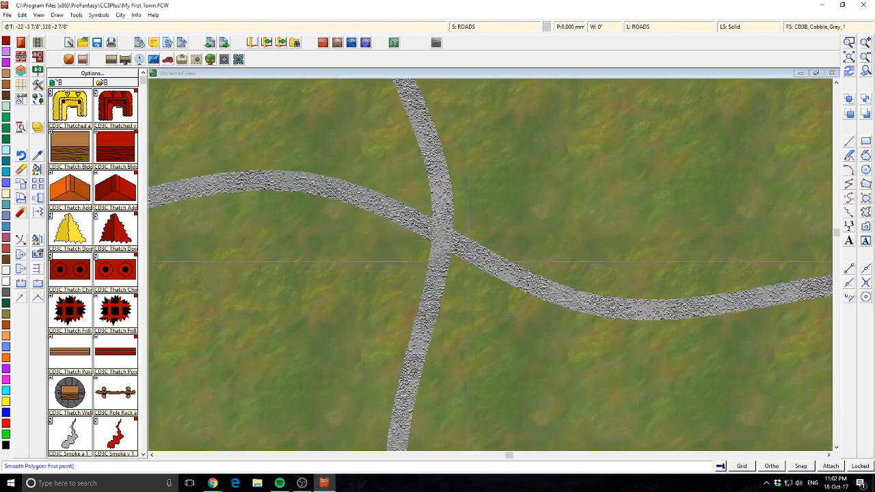
click(506, 155)
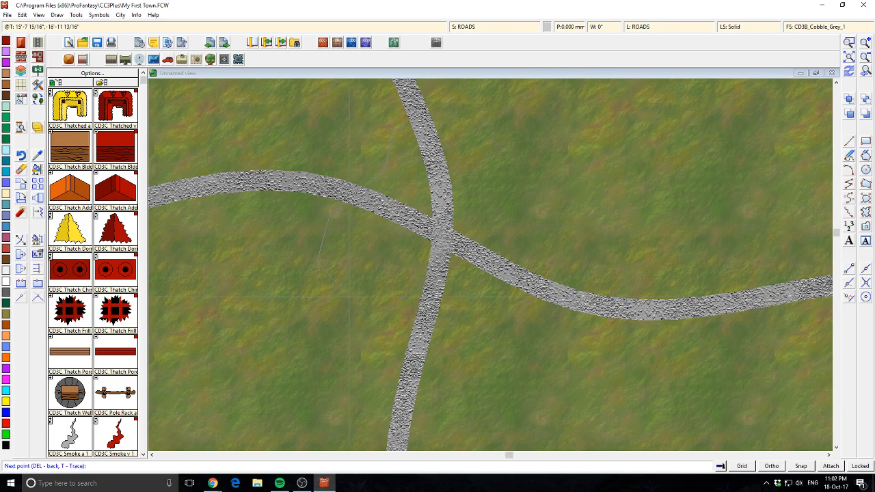
click(551, 340)
click(537, 295)
click(557, 247)
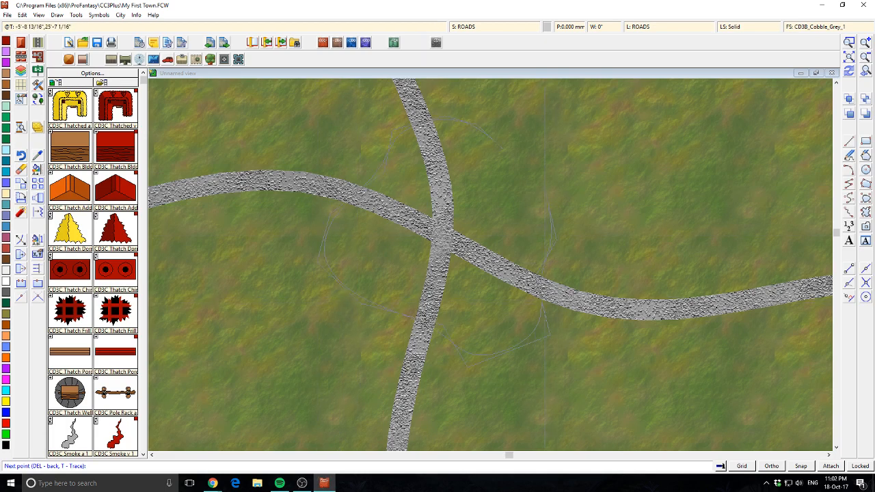
right_click(504, 149)
Step: Examine the cobble plaza's outline, its texture at different magnifications, and how it joins the adjoining roads
scroll(557, 234, down, 3)
scroll(592, 290, up, 2)
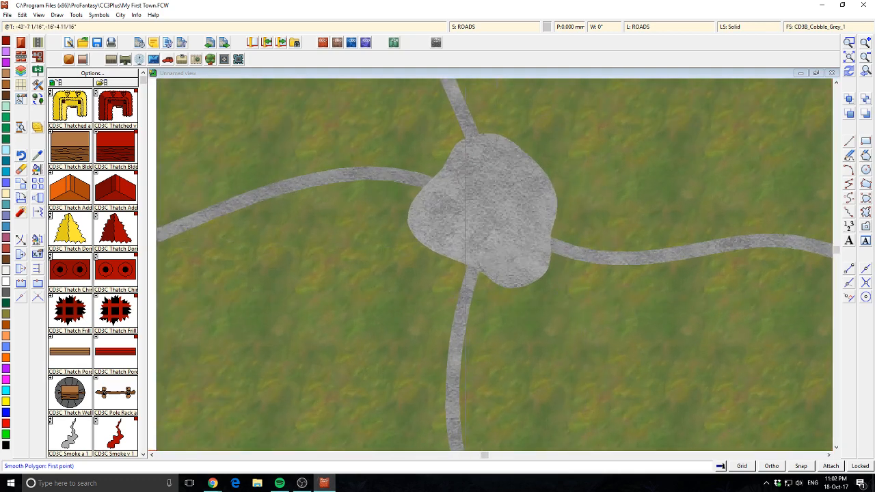
scroll(504, 228, up, 1)
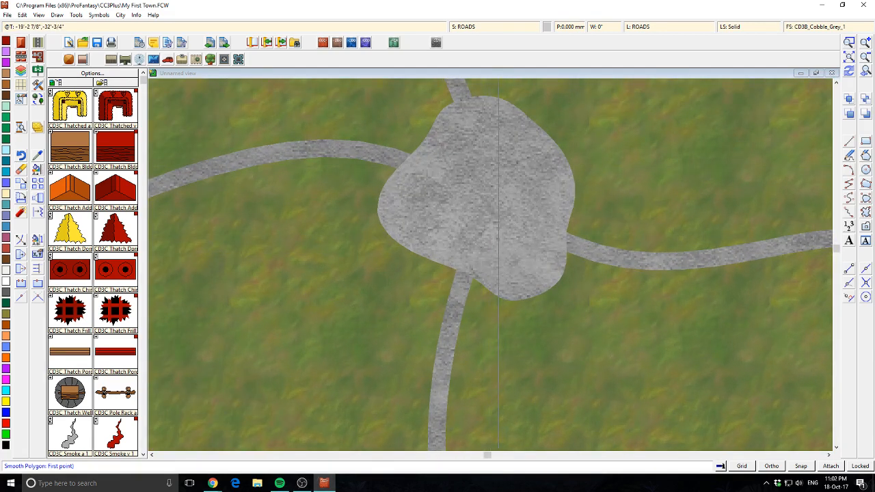
drag(519, 171, 474, 243)
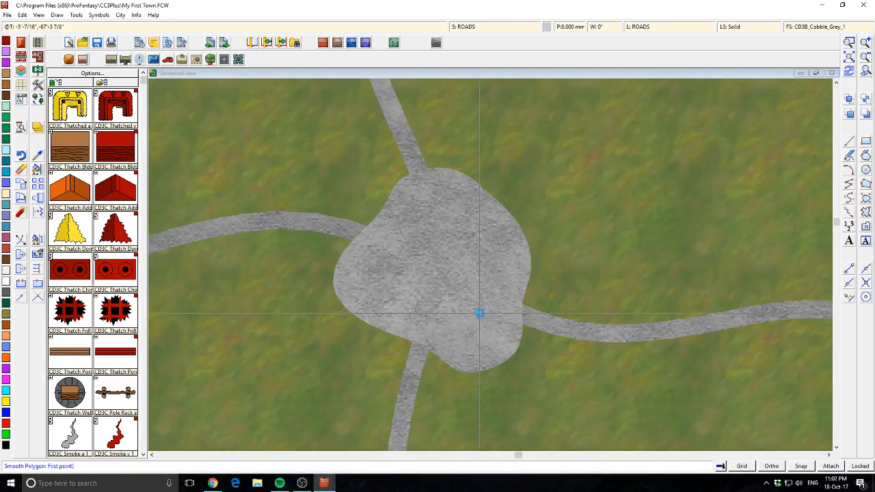
scroll(480, 314, down, 1)
scroll(475, 303, up, 3)
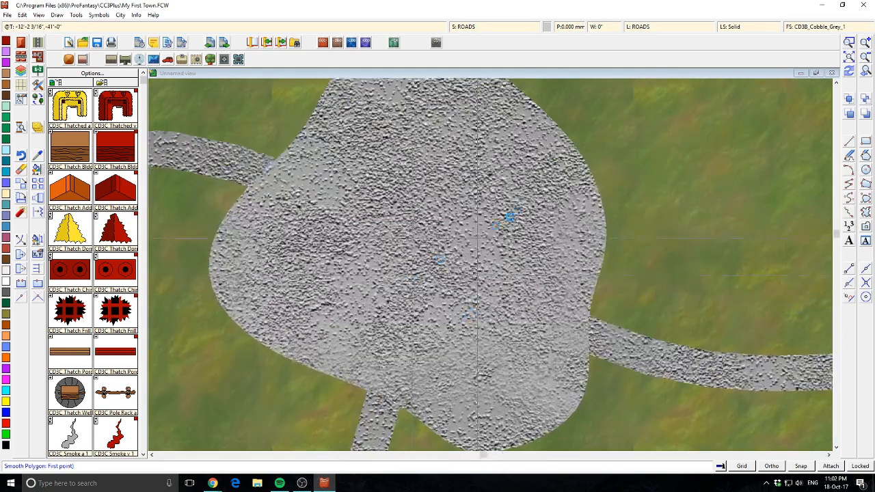
drag(509, 217, 557, 348)
scroll(557, 352, down, 1)
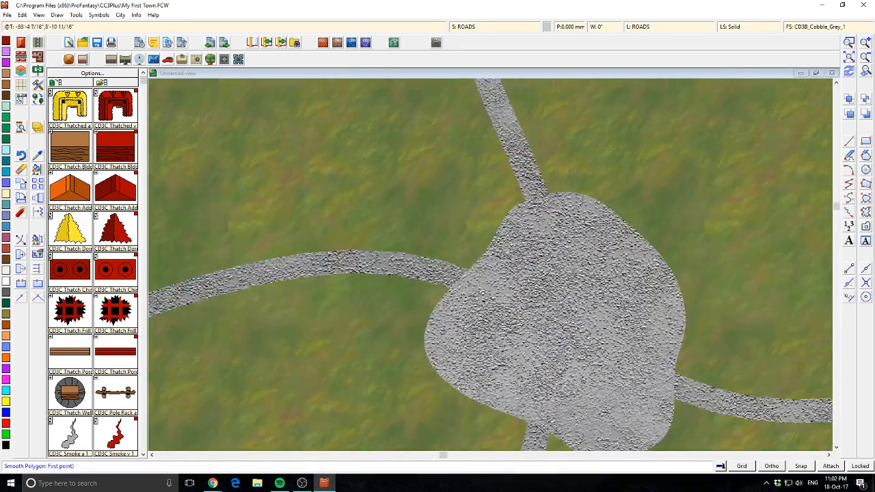
Step: Look through the road drawing tools available in the CD3 Bitmap B style and leave the list without choosing one
right_click(39, 45)
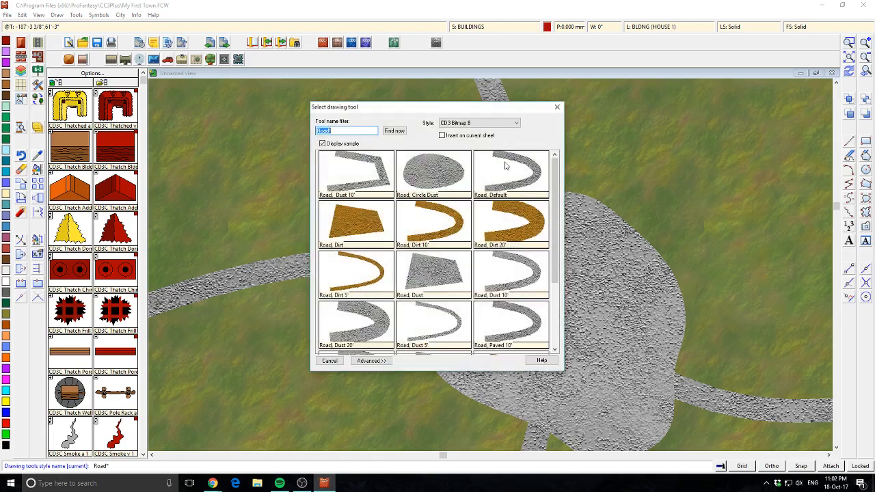
scroll(427, 257, down, 3)
scroll(445, 257, up, 3)
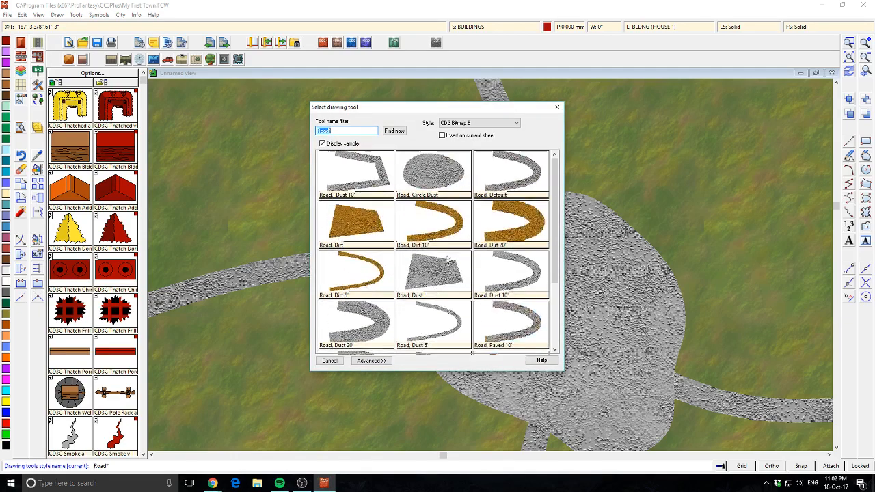
click(557, 107)
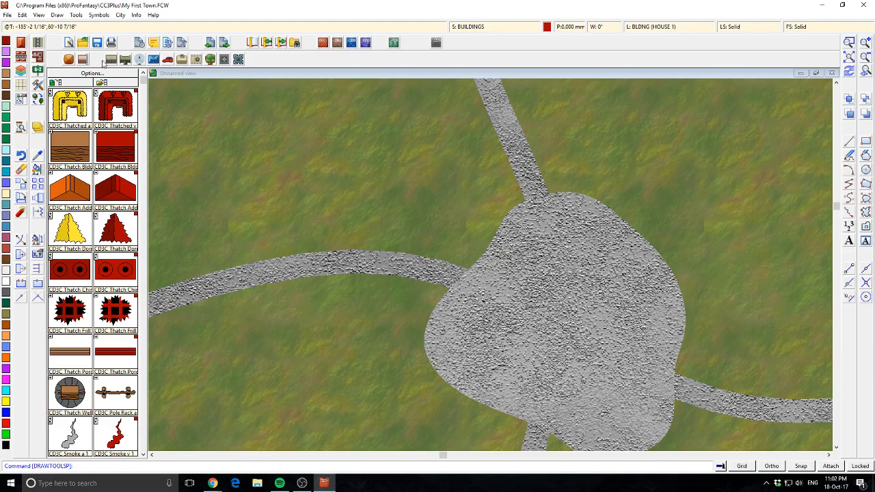
Step: Try out the hovel symbols and the CD3 Bitmap A Classic symbol catalog
click(127, 59)
click(126, 60)
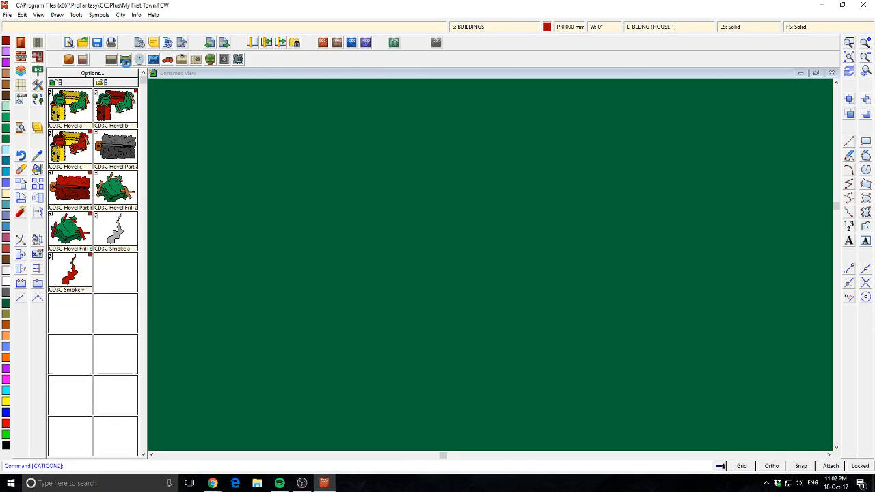
click(69, 60)
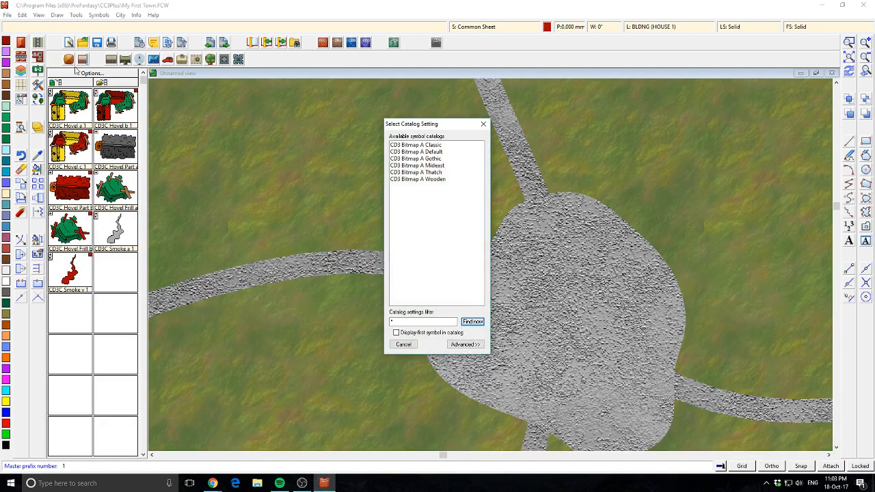
double_click(421, 145)
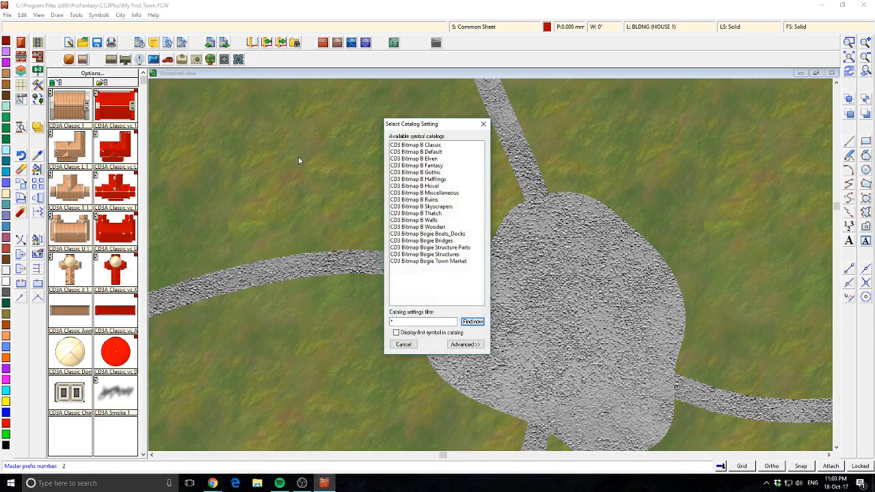
Step: Load the CD3 Bitmap B Classic symbol catalog and place the large domed house northwest of the plaza, between the north and west roads
double_click(420, 145)
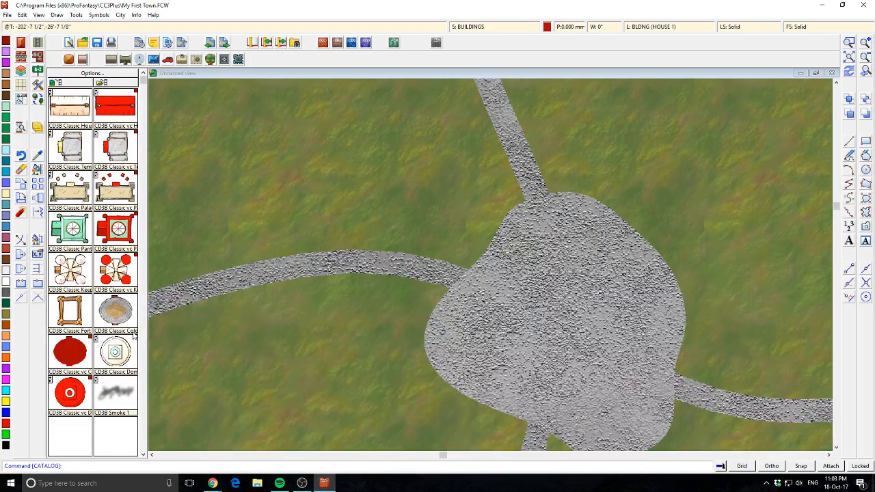
drag(331, 212, 414, 222)
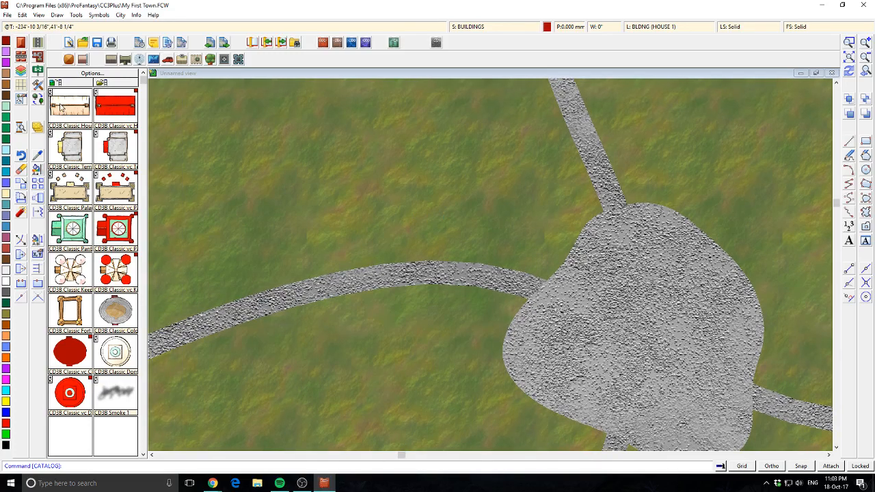
click(61, 107)
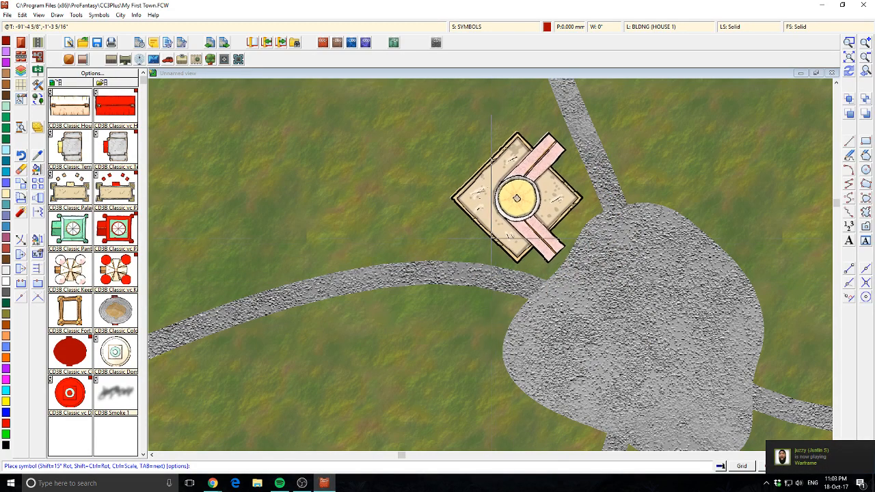
click(492, 237)
Step: Place the green Classic pantheon building below the west road, right beside the plaza's western edge
scroll(572, 254, down, 2)
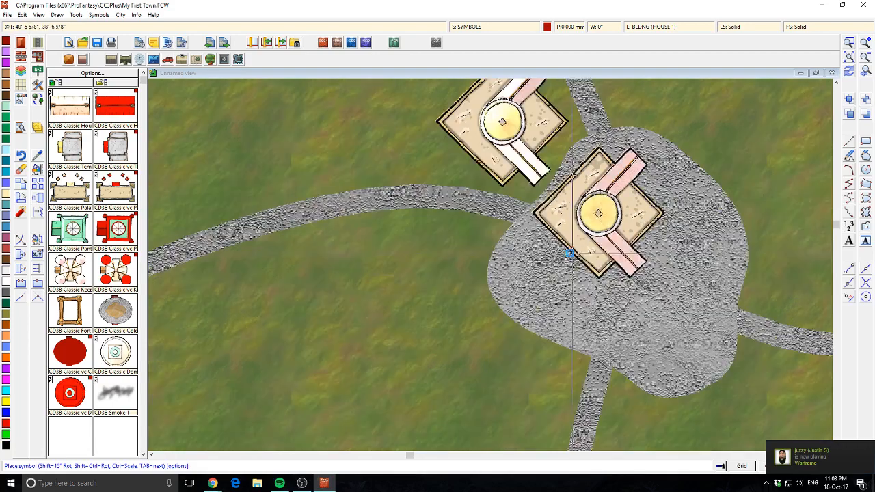
click(70, 229)
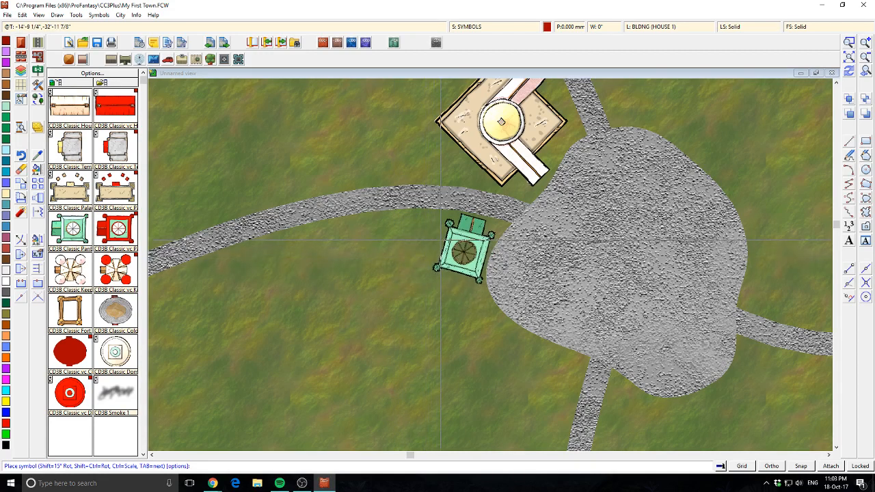
click(440, 239)
Step: Expand the Classic house variants and place the long rectangular house above the west road, just west of the domed house
drag(339, 295, 364, 334)
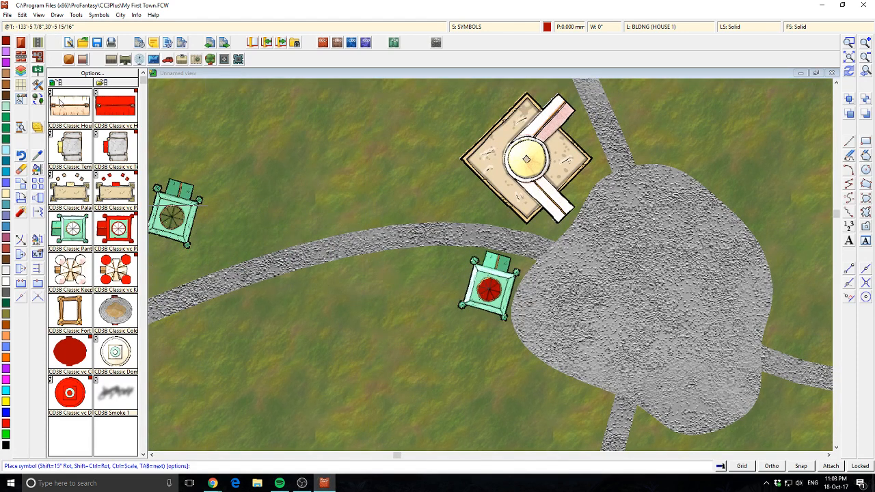
scroll(51, 96, up, 2)
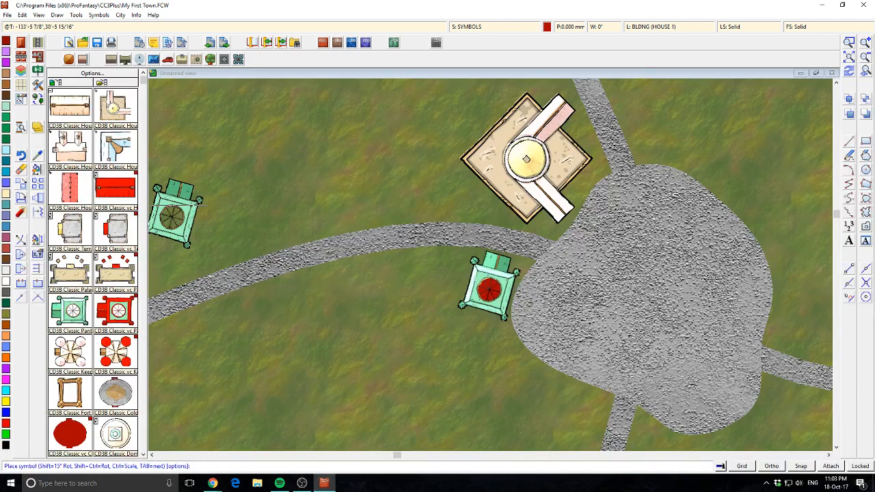
click(75, 108)
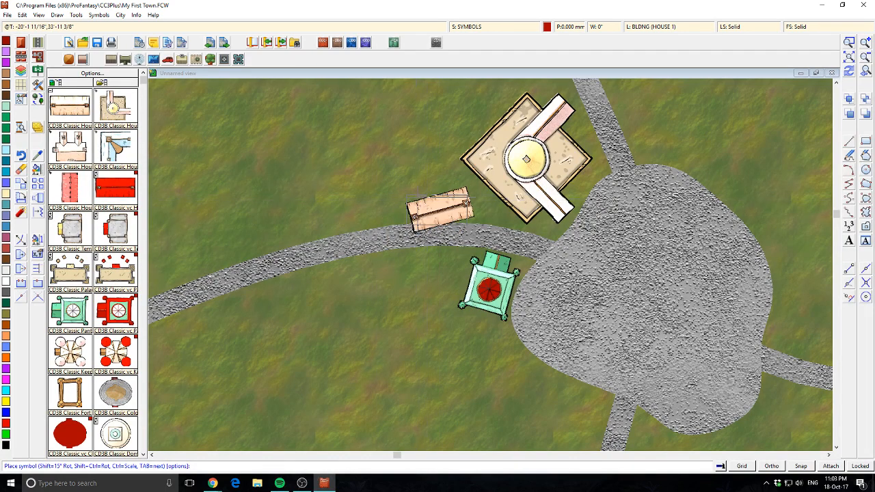
click(443, 186)
Step: Load the CD3 Bitmap B Default symbol catalog and place a small L-shaped house, rotated along the north road, on its east side
scroll(384, 305, down, 1)
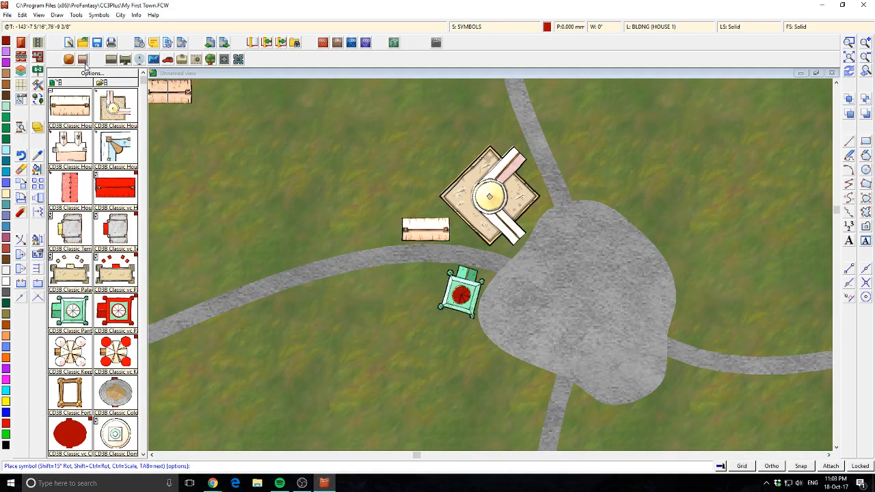
click(82, 58)
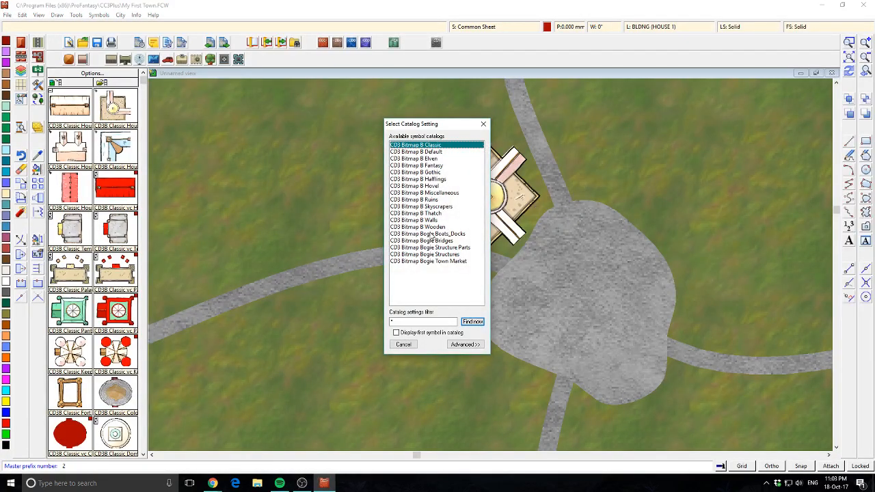
double_click(422, 152)
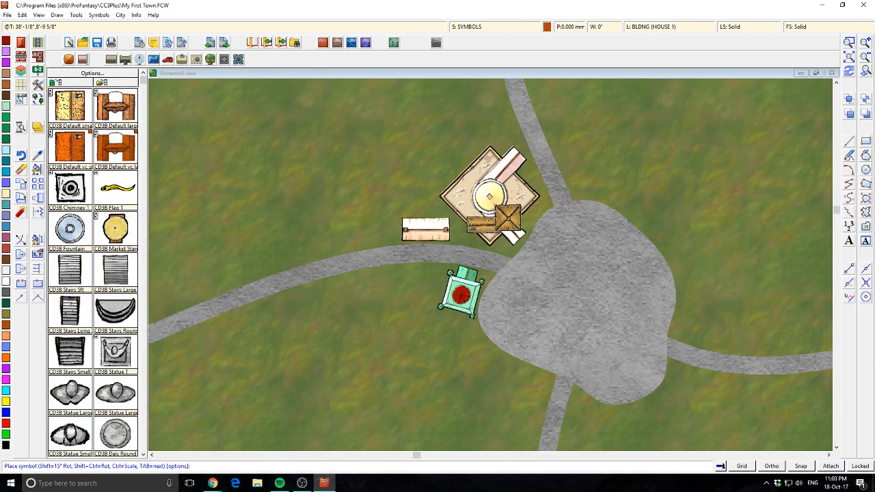
scroll(540, 205, up, 5)
drag(547, 194, 361, 207)
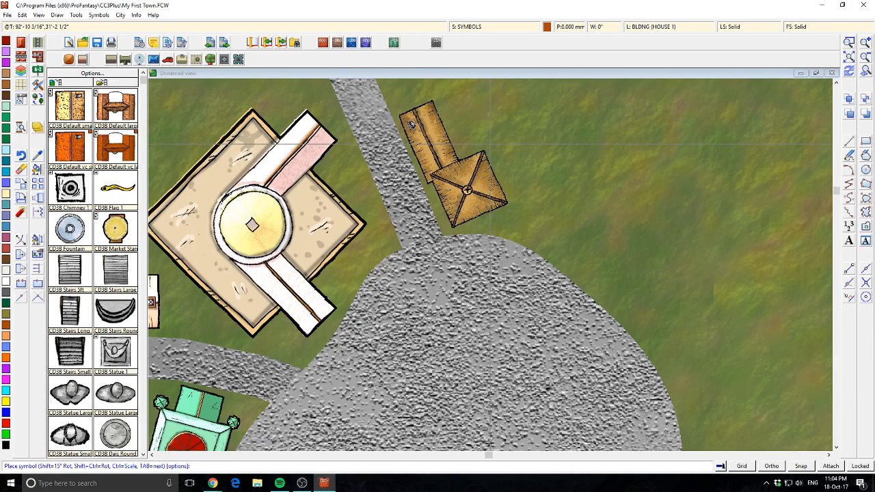
click(491, 143)
Step: Place a second small L-shaped Default house above the west road, west of the long Classic house
scroll(568, 274, down, 3)
drag(571, 299, 607, 241)
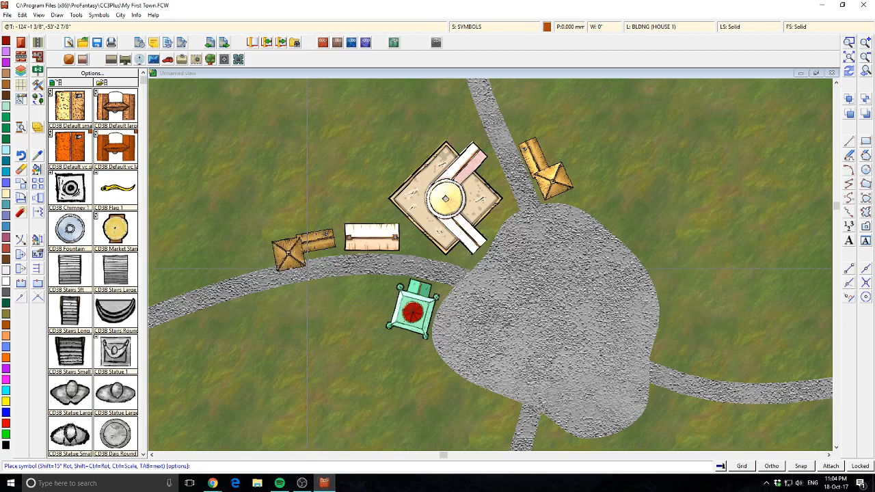
click(307, 269)
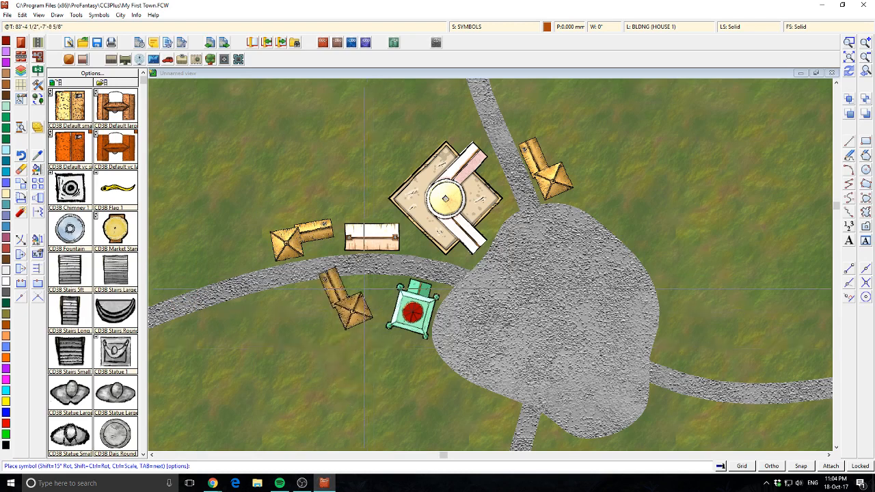
Step: Switch to the square-roofed small Default house and place two of them side by side along the south side of the west road
click(331, 262)
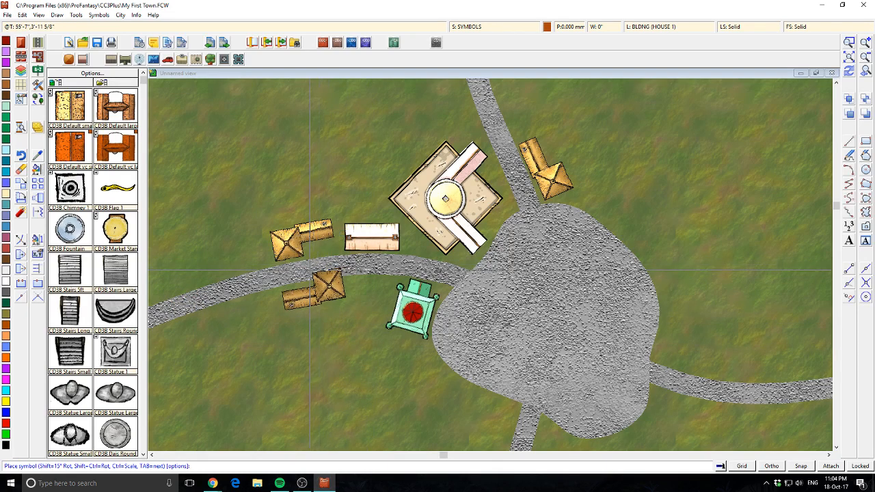
key(Tab)
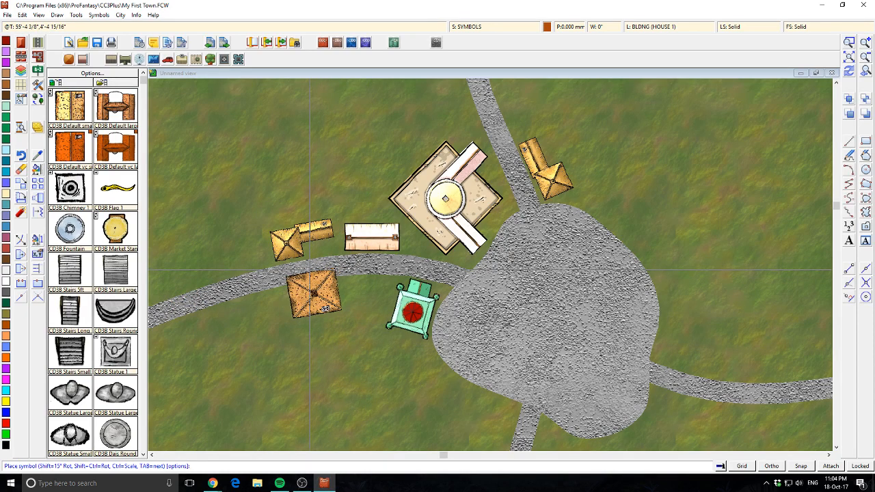
click(310, 272)
click(309, 282)
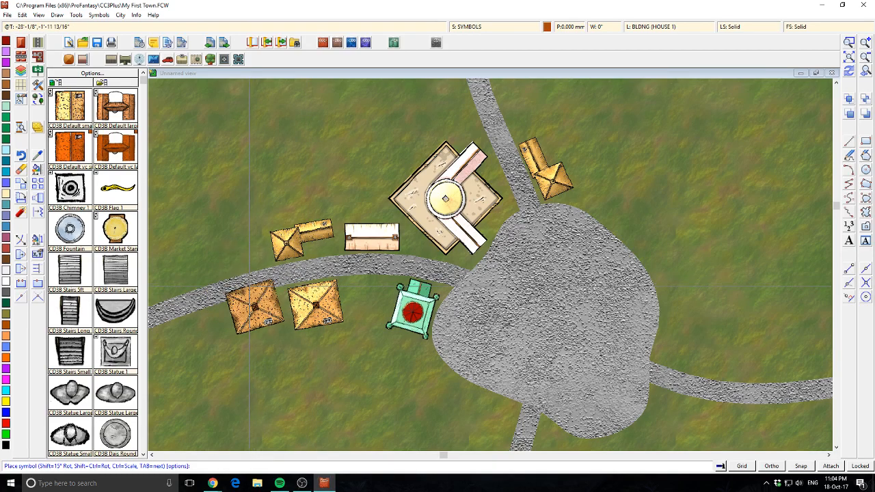
click(250, 287)
click(251, 302)
scroll(425, 361, down, 1)
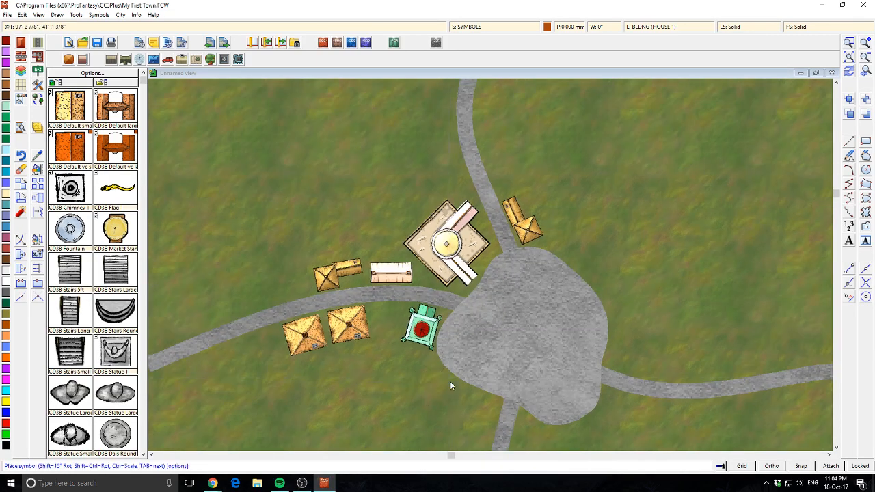
Step: Review the variants in the small Default house group and cycle through them in the placement preview
scroll(482, 350, up, 1)
scroll(484, 350, up, 1)
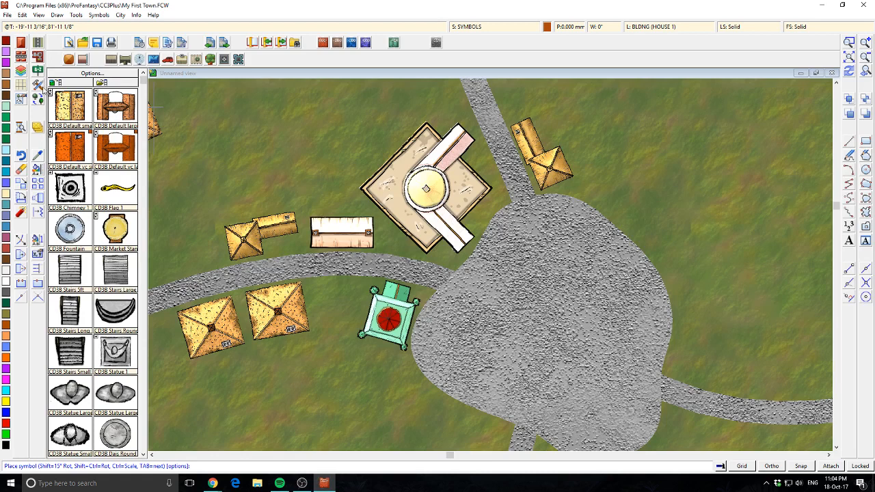
scroll(52, 94, up, 3)
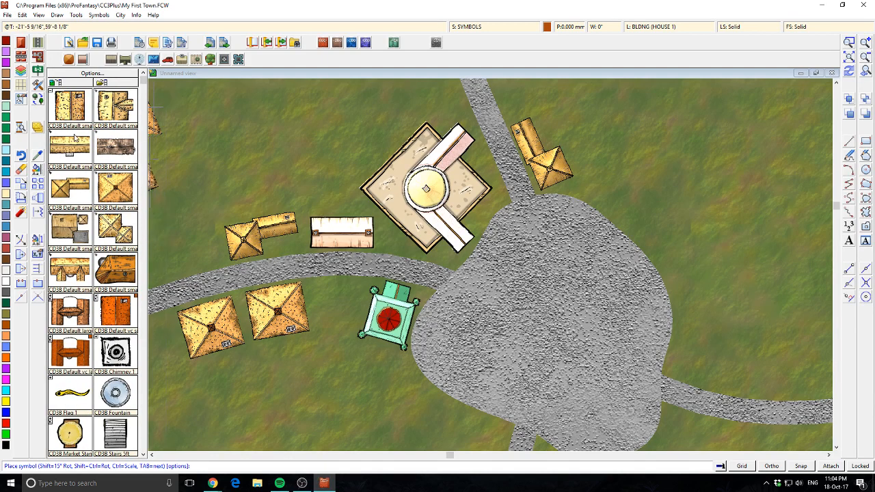
scroll(52, 93, down, 3)
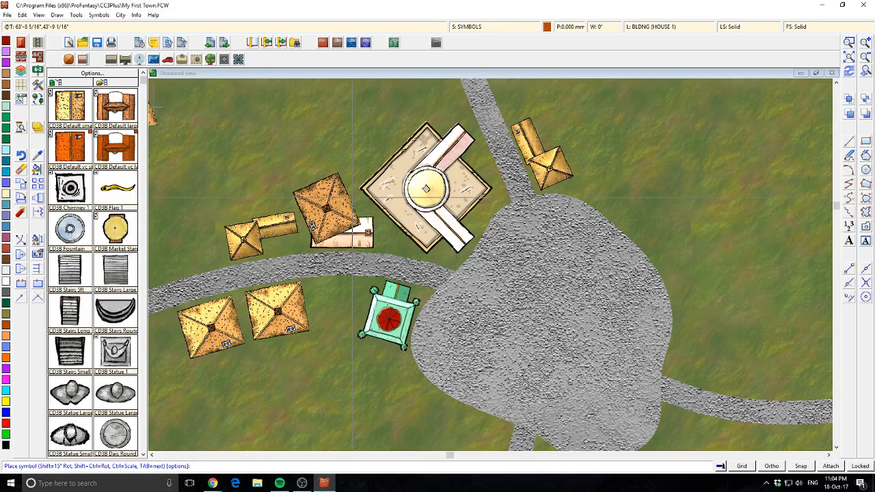
key(Tab)
key(Tab)
key(Tab)
key(Tab)
key(Tab)
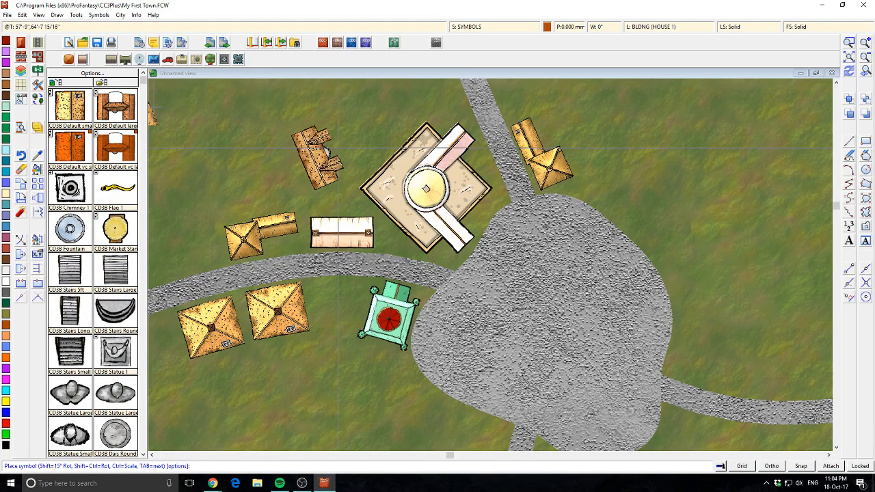
key(Tab)
key(Tab)
key(Tab)
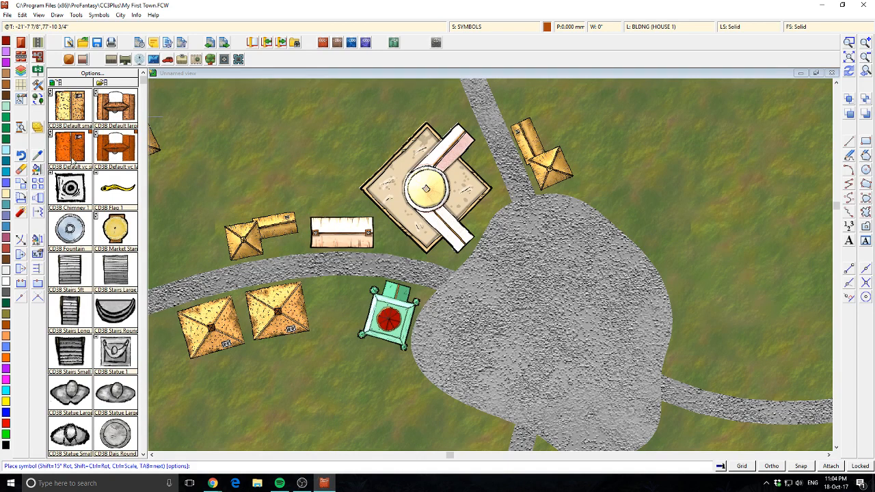
Step: Set the colour to green and place a varicolor small L-shaped Default house above the west road, west of the matching yellow house
click(8, 206)
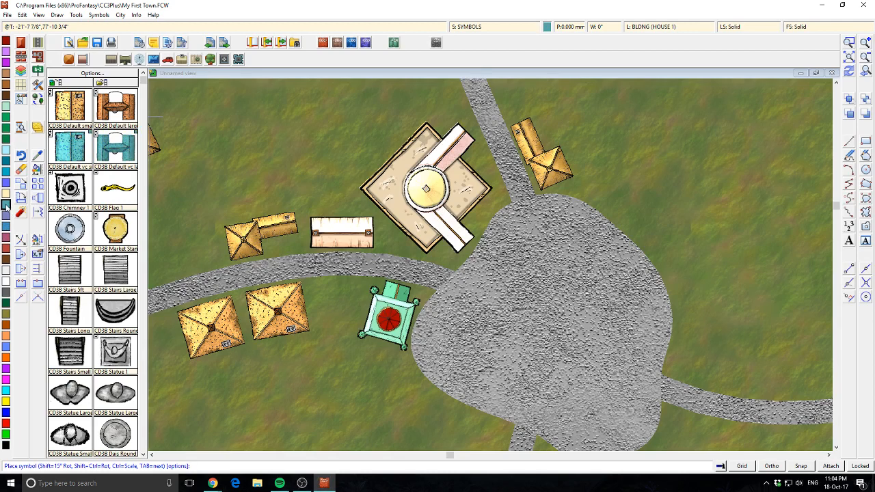
middle_click(277, 253)
click(7, 128)
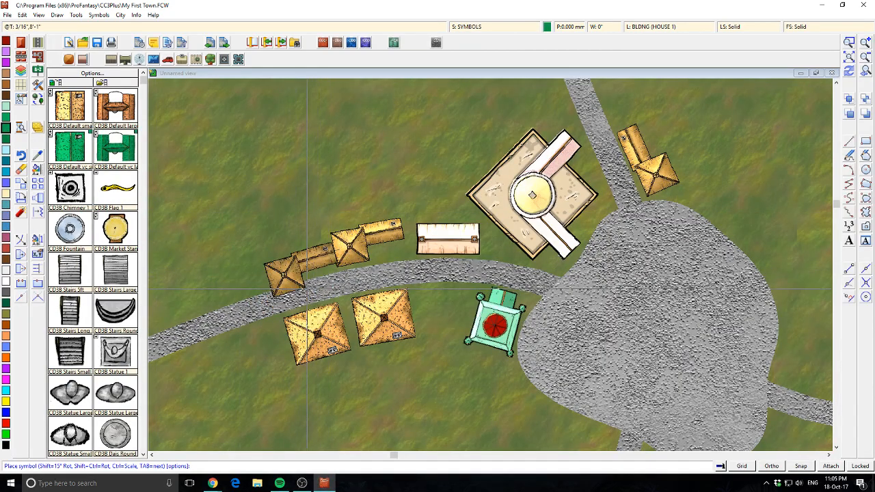
click(284, 258)
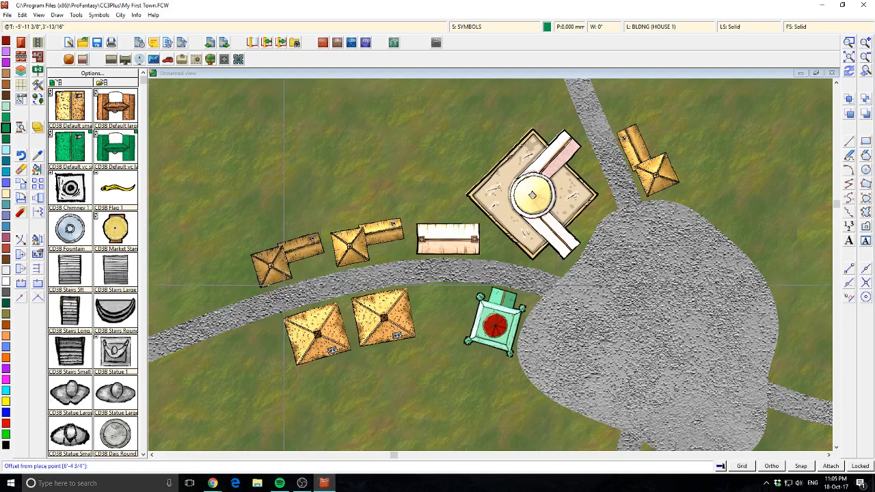
click(287, 282)
scroll(494, 353, down, 1)
scroll(486, 378, up, 1)
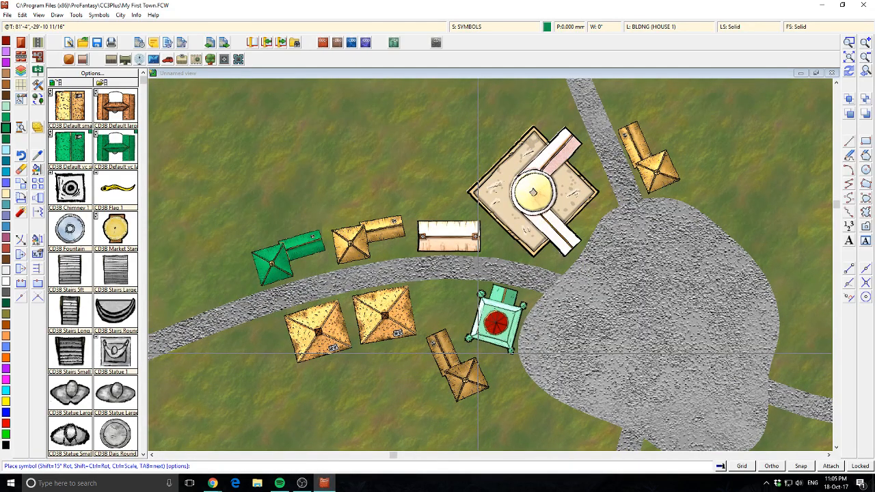
Step: Start inserting a custom-drawn building and set its house shape to Regular V
click(20, 42)
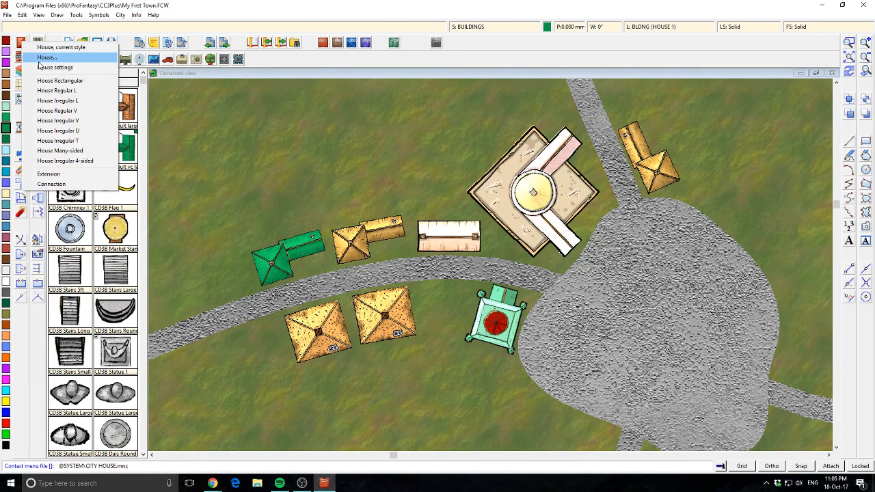
click(135, 4)
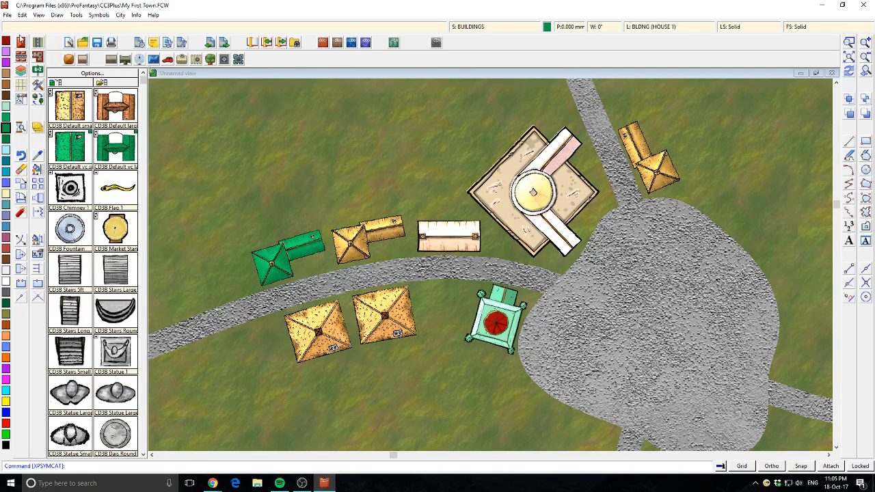
click(21, 43)
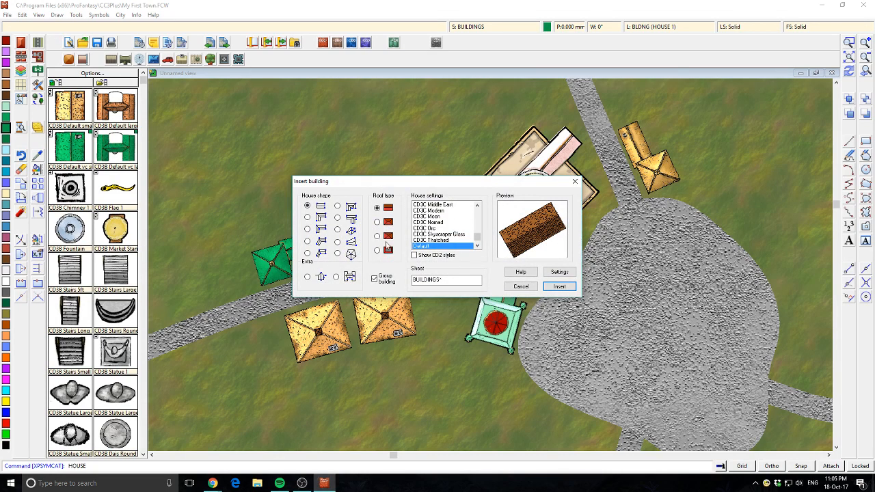
click(307, 218)
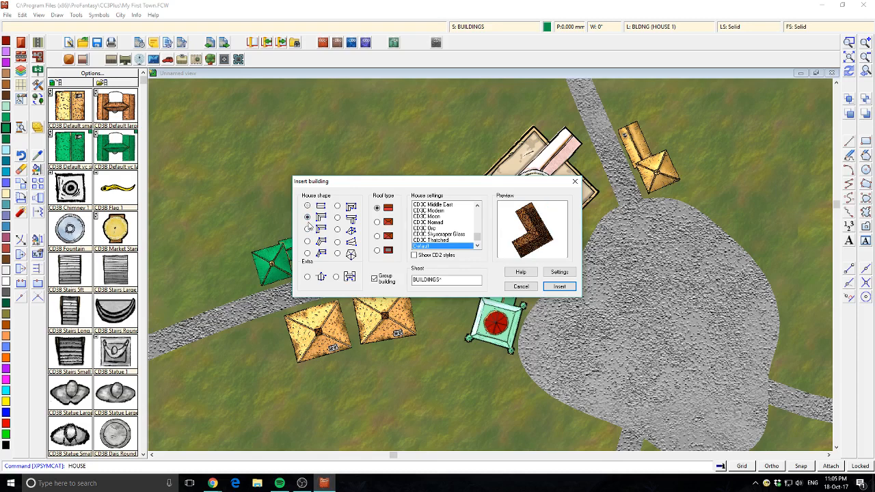
click(307, 229)
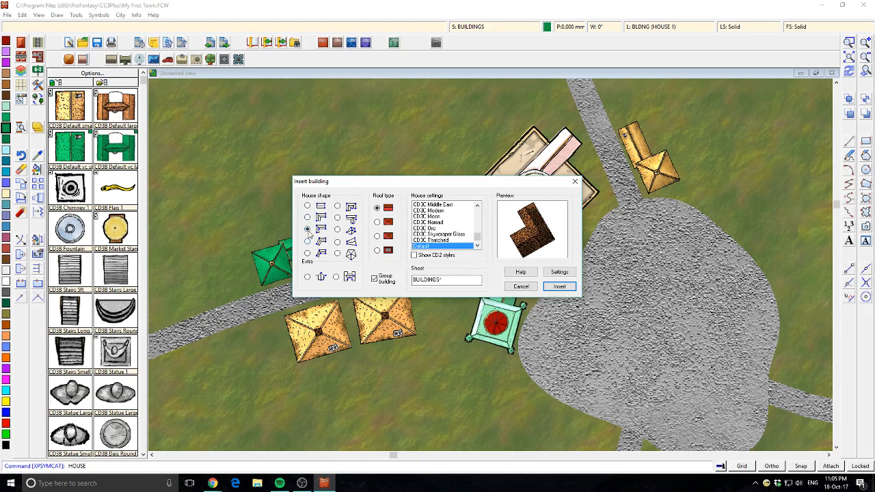
click(308, 241)
click(308, 230)
click(308, 241)
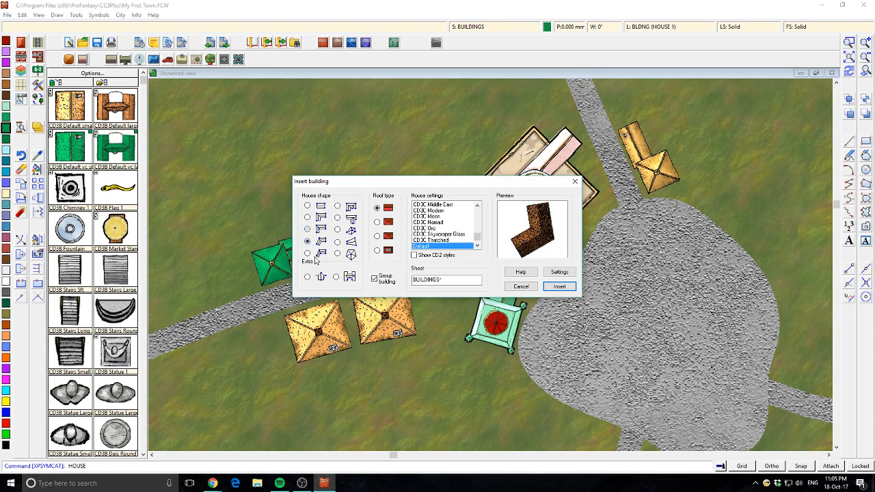
Step: Preview the available house settings on the V-shaped building, from CD3C Skyscraper Glass through Test and back up to CD3C Default
click(429, 241)
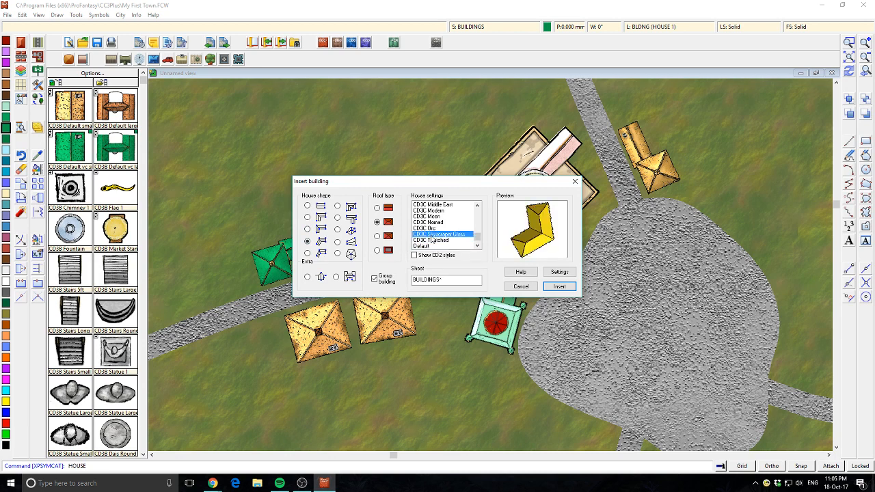
click(478, 246)
click(477, 245)
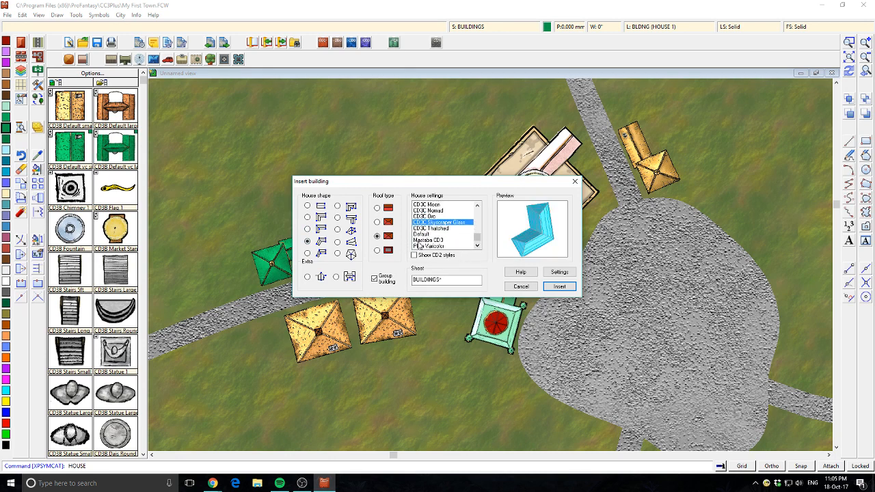
click(424, 241)
click(422, 234)
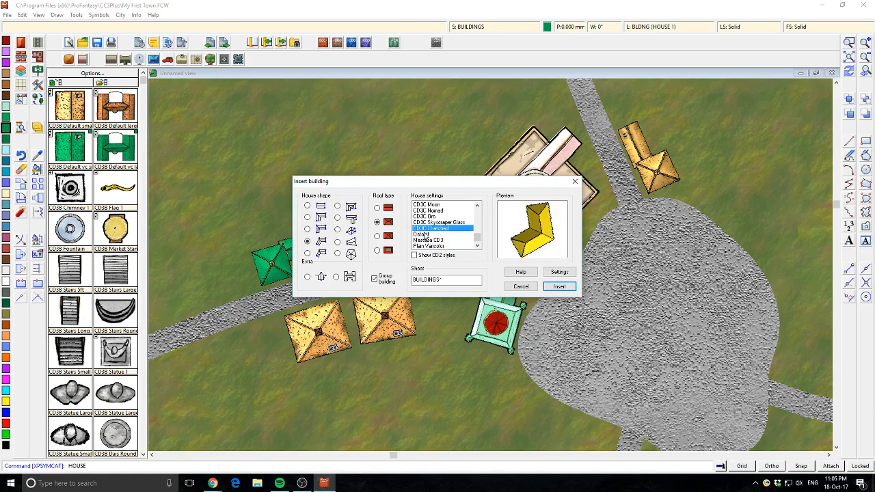
key(Up)
click(428, 242)
click(478, 245)
click(420, 246)
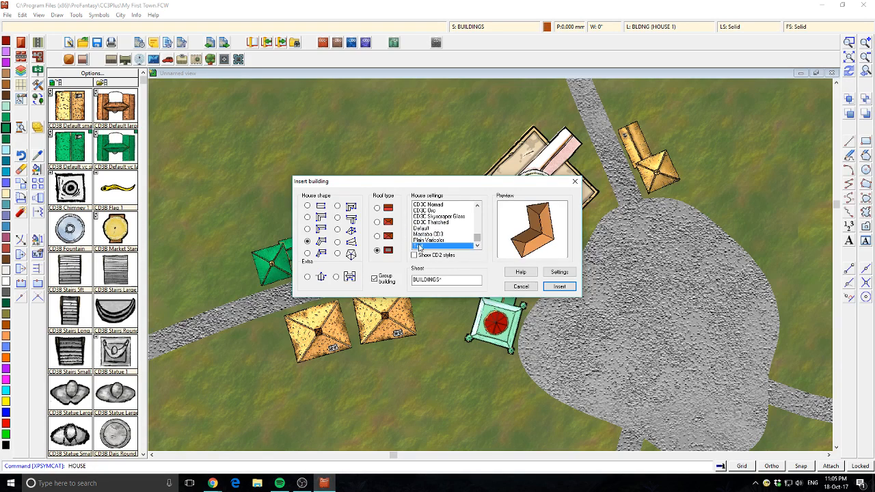
key(Up)
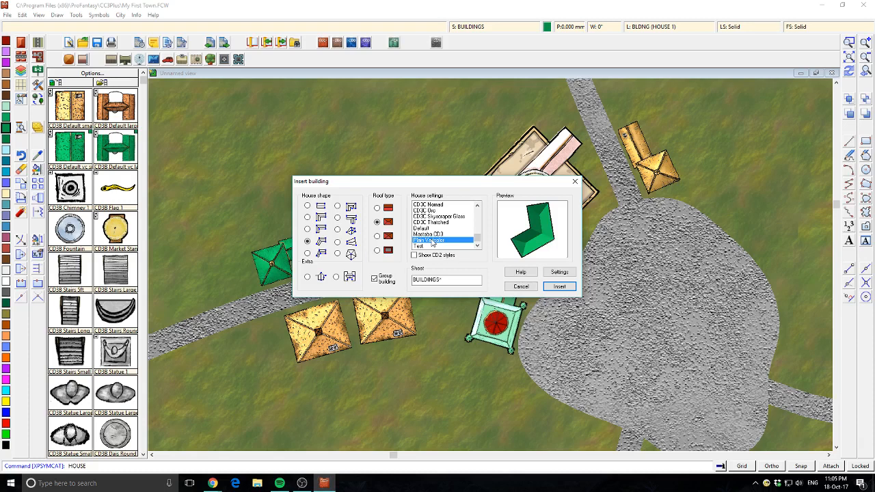
key(Up)
key(Up)
key(Up)
key(Up)
key(Up)
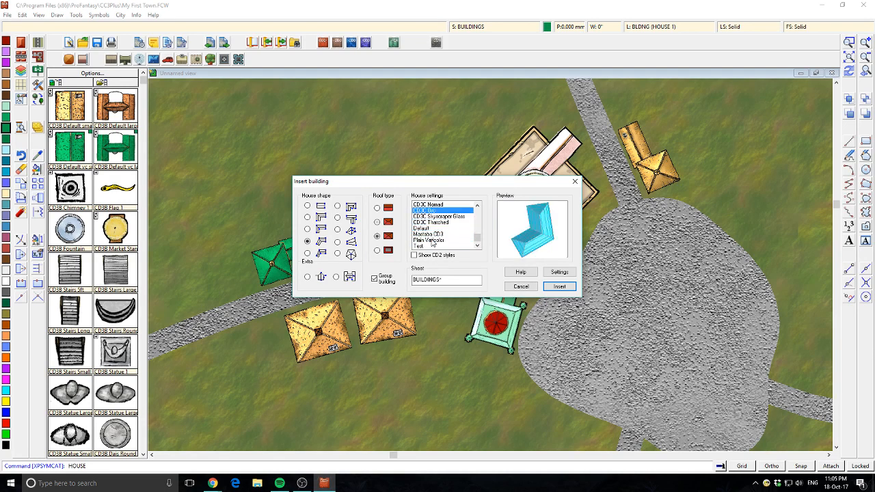
key(Up)
key(Up)
key(Up)
key(Up)
key(Up)
key(Up)
key(Up)
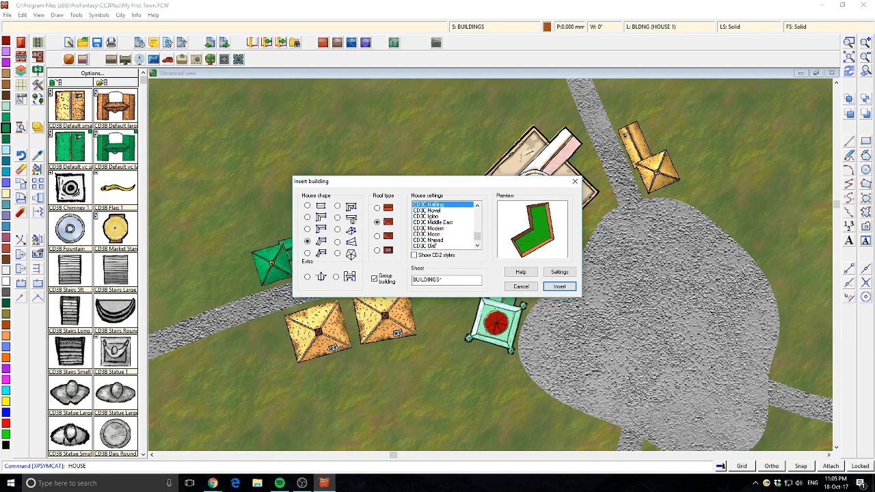
key(Up)
key(Up)
key(Up)
key(Up)
key(Up)
key(Up)
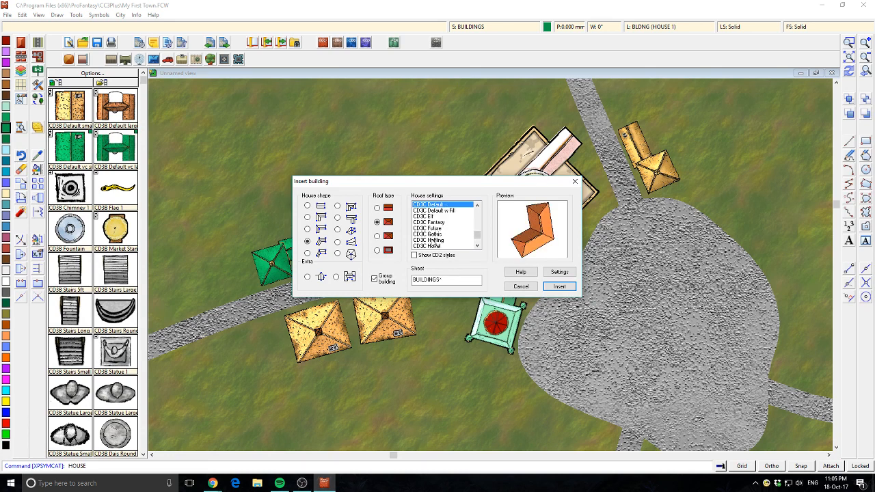
Step: Choose the CD3C Hovel house settings for the new building
key(Down)
key(Down)
key(Down)
key(Down)
key(Down)
key(Down)
key(Down)
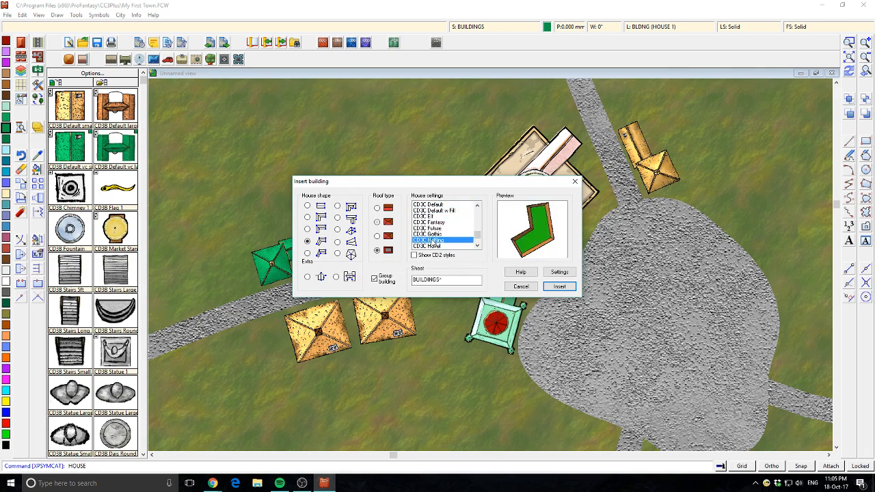
key(Down)
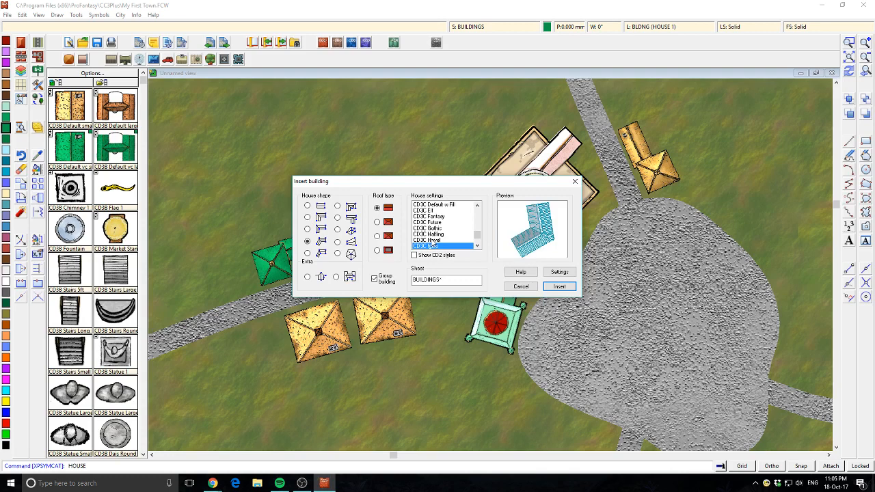
key(Up)
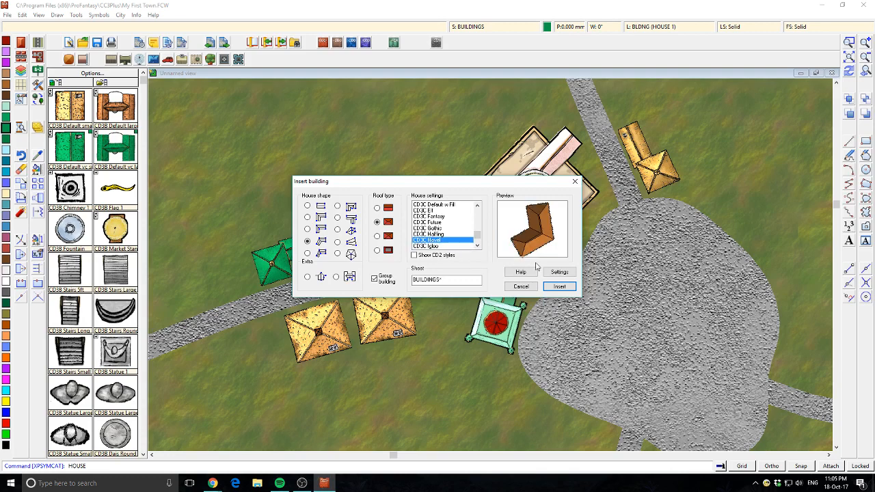
Step: Review the detailed house settings, previewing the CD3C Gothic preset and returning to CD3C Hovel
click(557, 272)
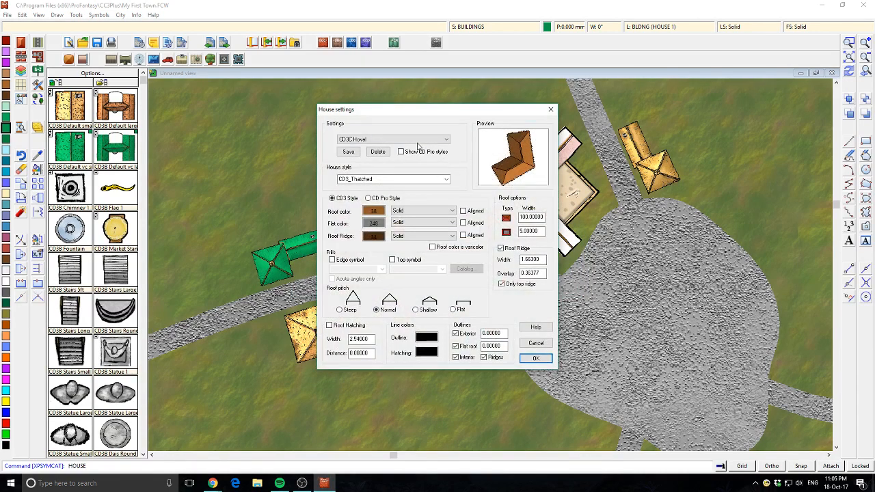
click(418, 140)
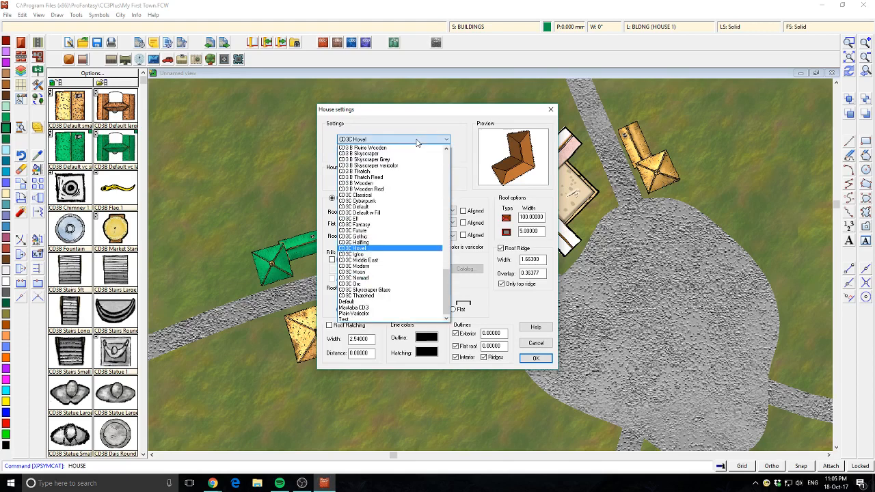
click(373, 236)
click(408, 140)
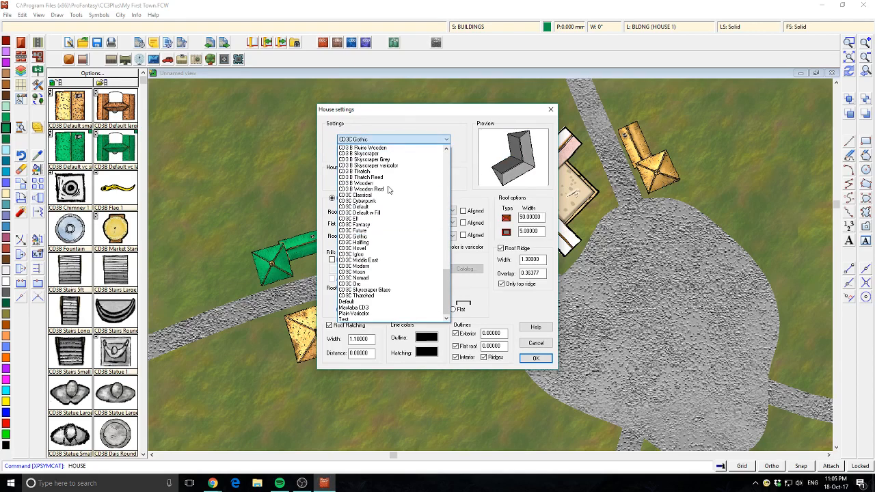
click(374, 249)
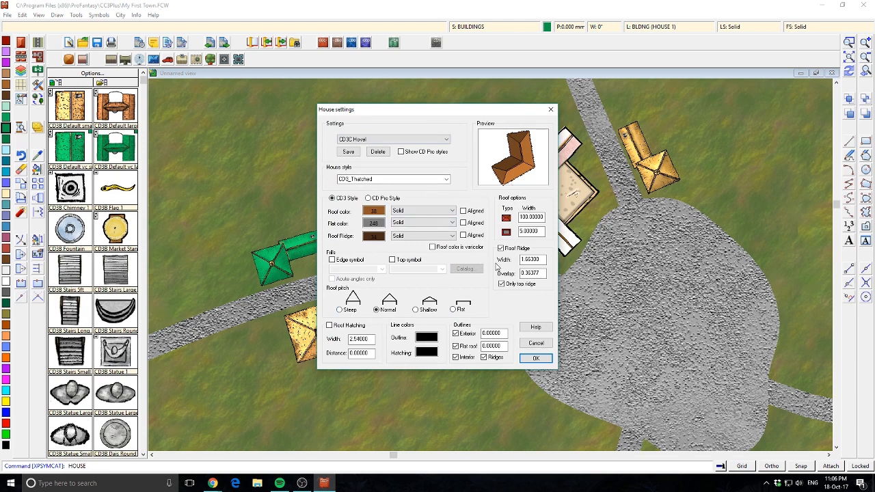
click(528, 358)
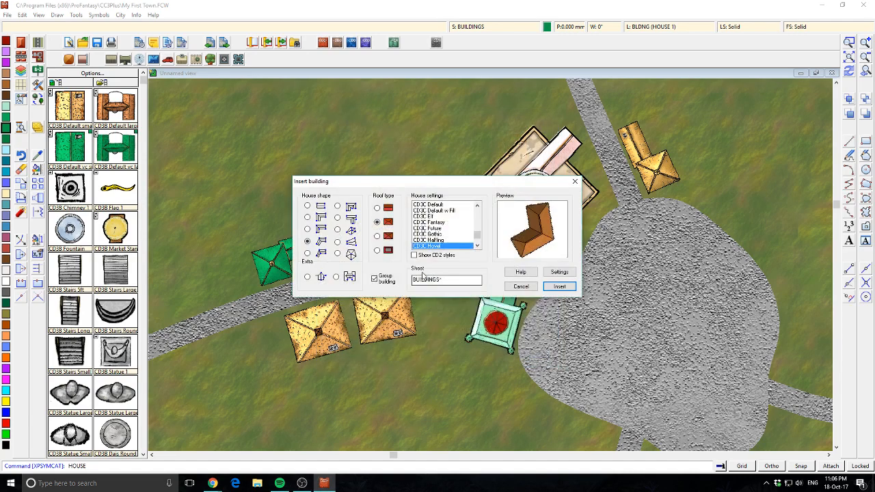
Step: Draw the V-shaped Hovel house along the south side of the west road, west of the two square-roofed houses
click(559, 290)
scroll(482, 289, up, 3)
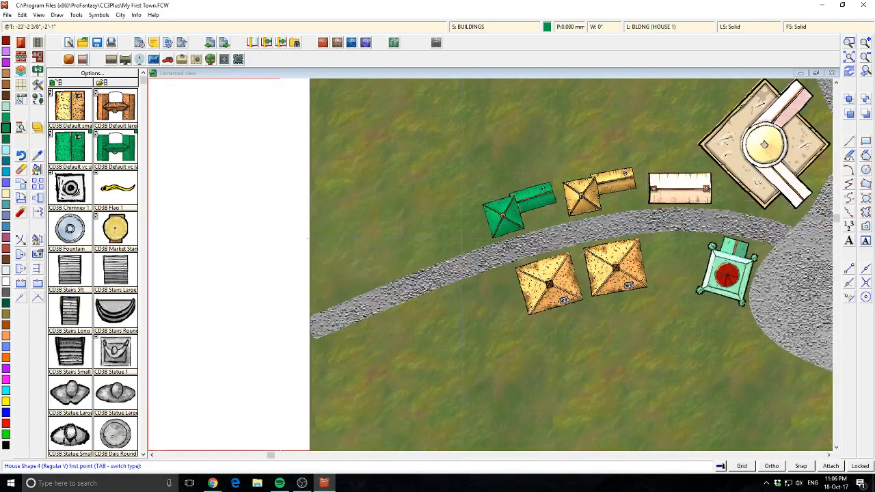
click(489, 278)
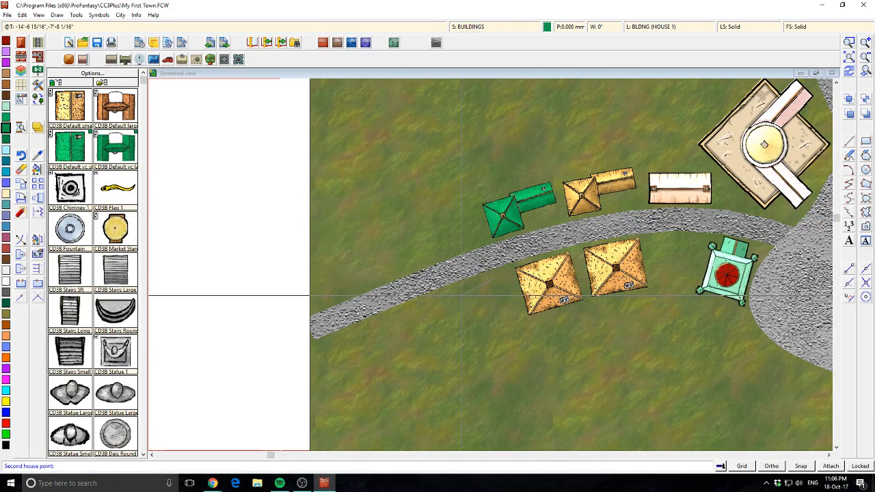
click(453, 291)
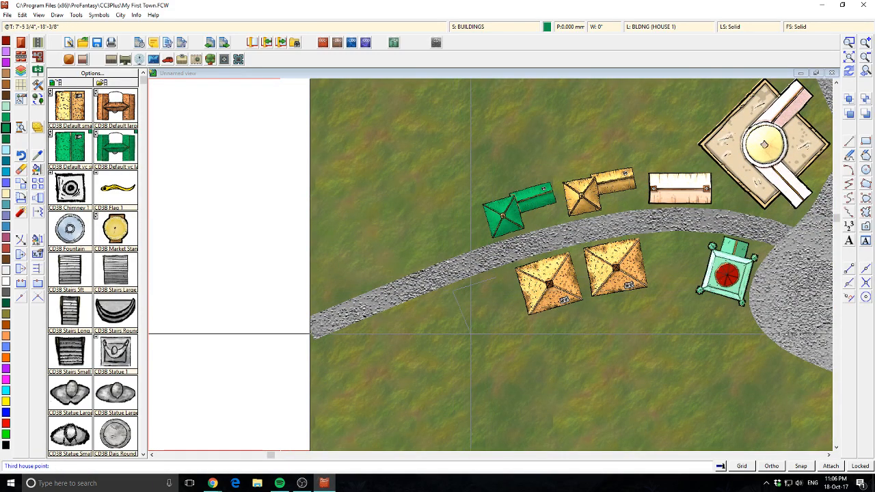
click(469, 365)
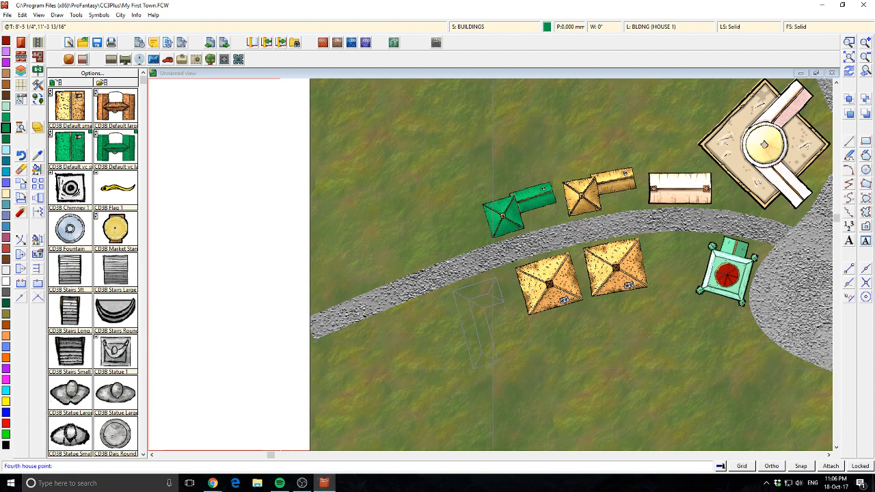
click(500, 345)
scroll(581, 356, down, 2)
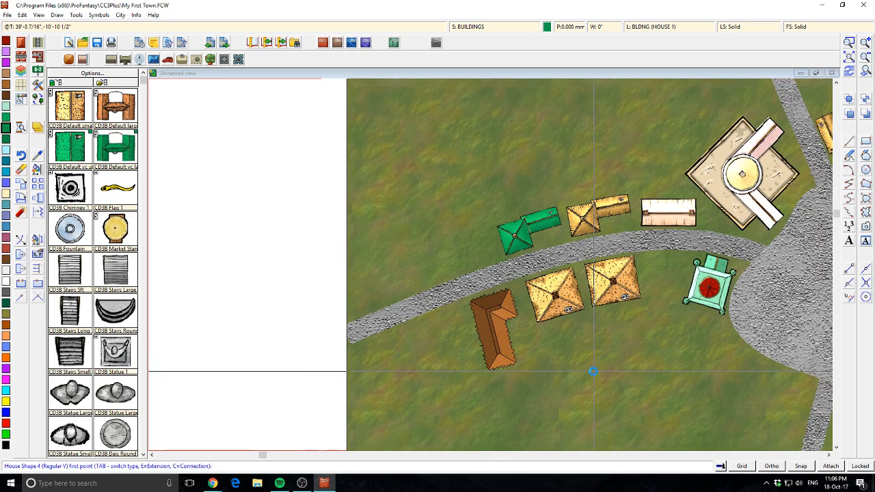
Step: Try to add an extension to the long west edge of the V-shaped Hovel house
drag(618, 329, 541, 259)
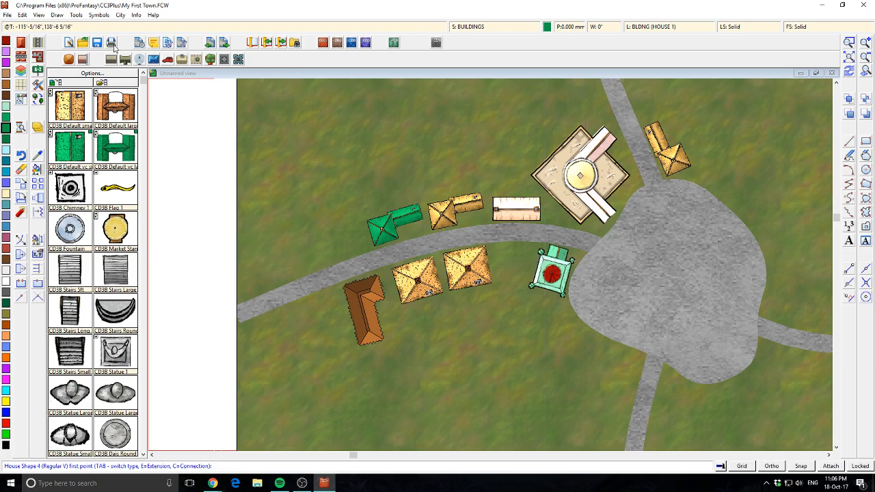
right_click(20, 41)
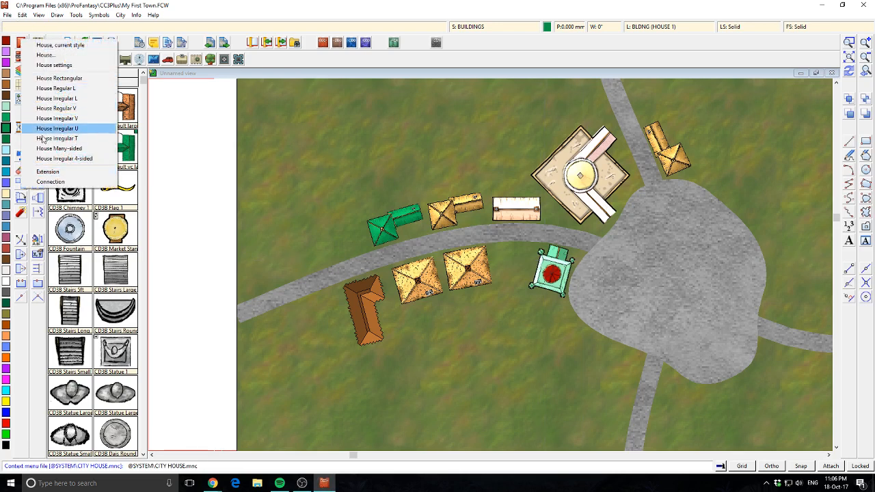
click(48, 173)
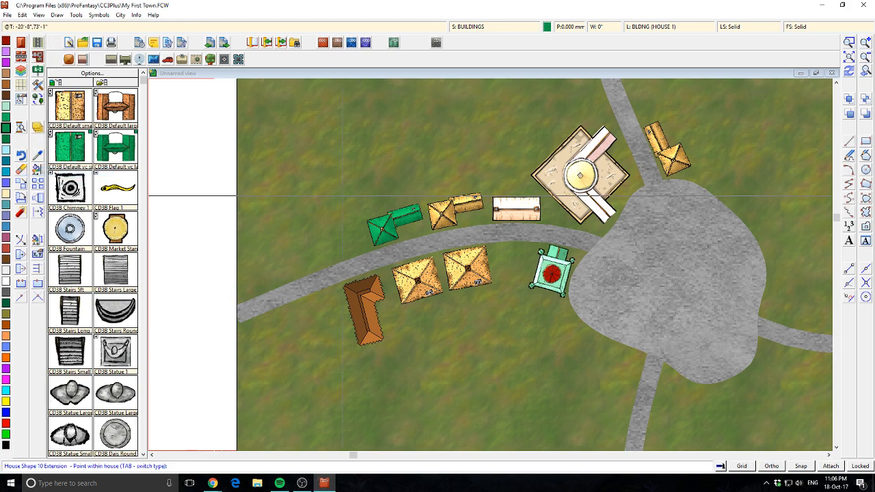
scroll(347, 177, up, 3)
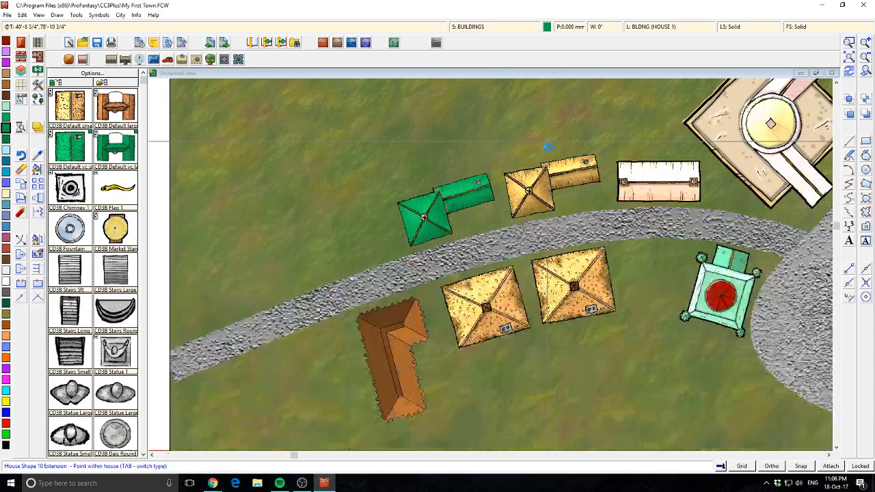
middle_click(460, 319)
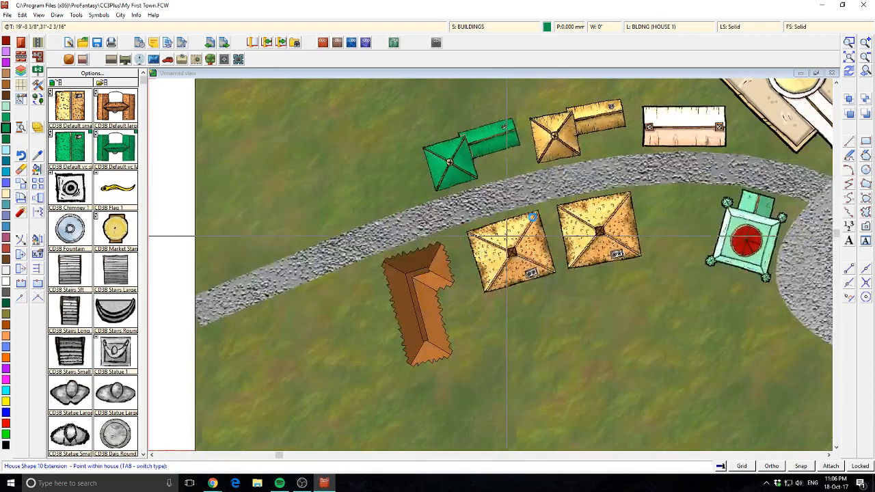
middle_click(417, 333)
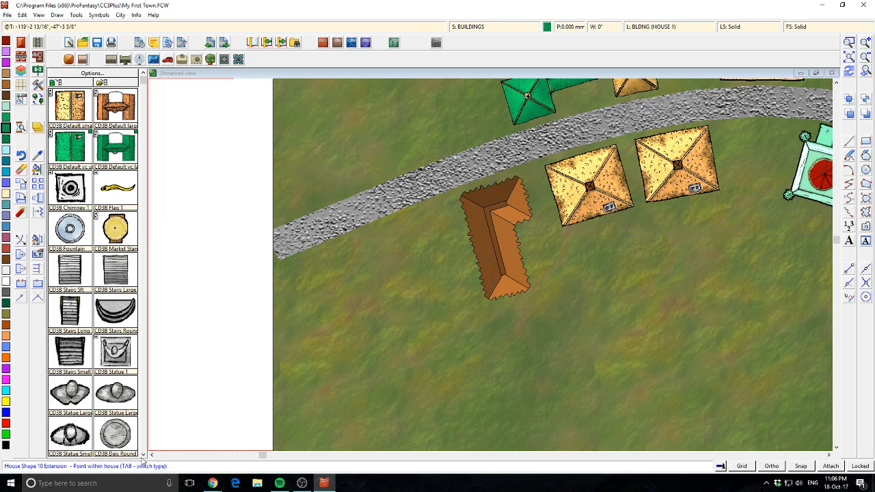
click(497, 239)
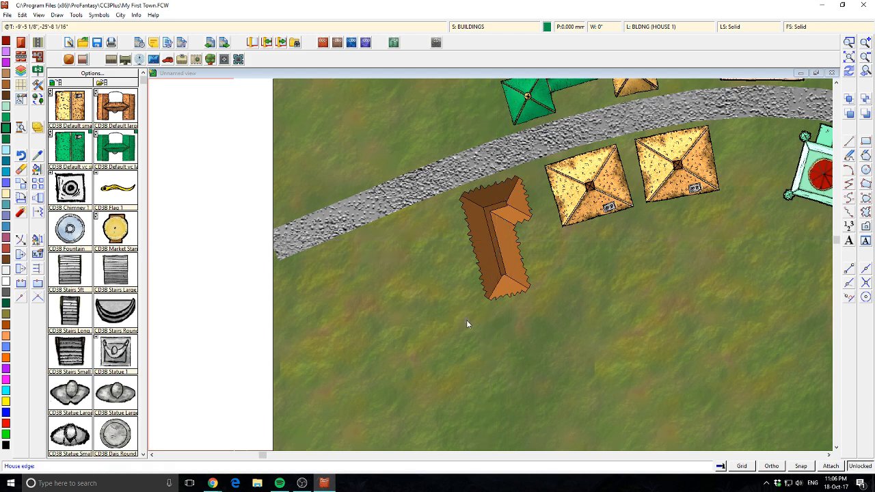
click(474, 251)
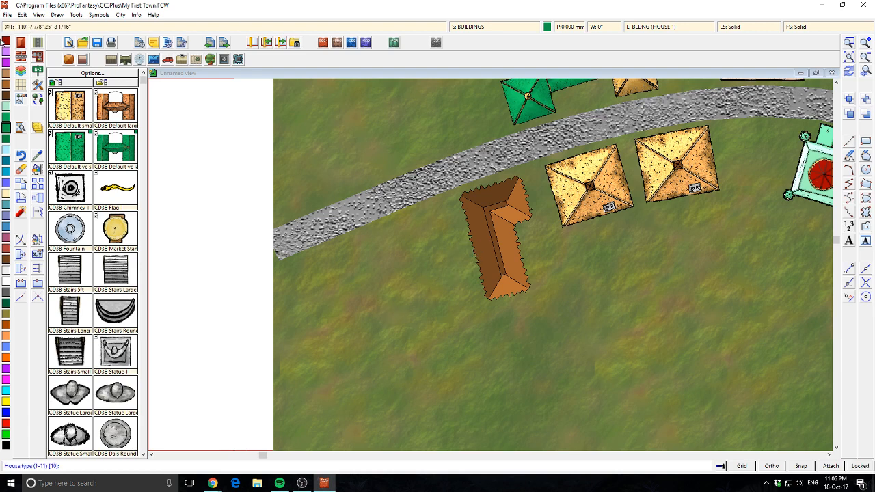
click(20, 43)
click(78, 177)
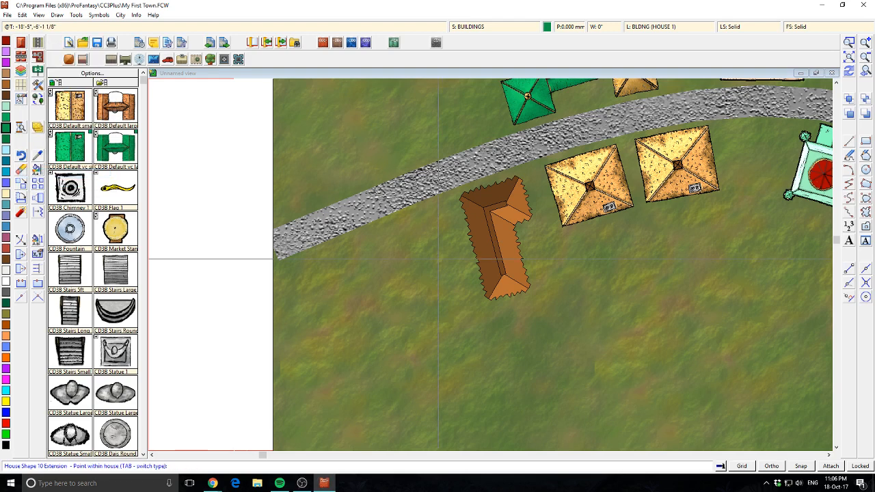
click(485, 259)
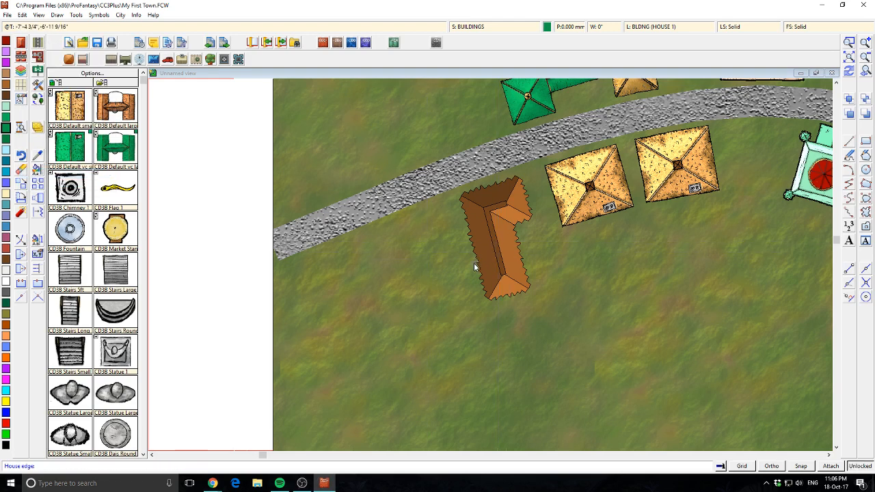
click(476, 264)
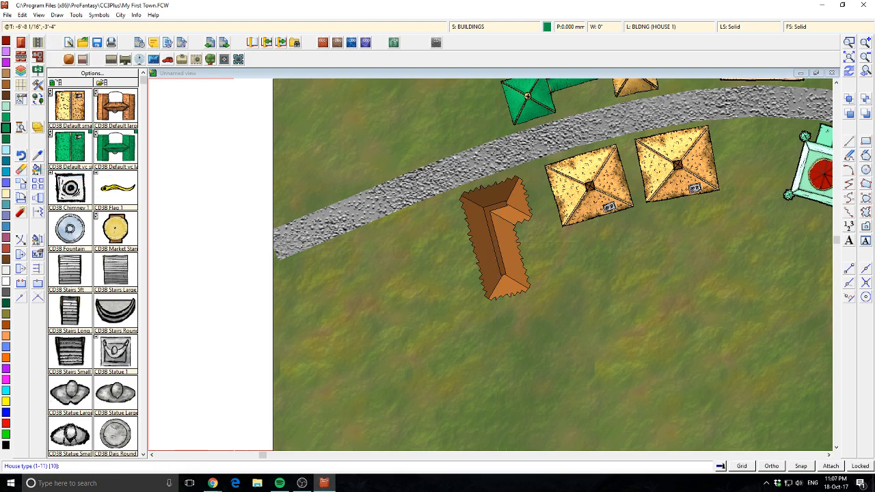
Step: Add a wide extension wing to the west side of the V-shaped Hovel house, picking its edge, end point and width
click(22, 43)
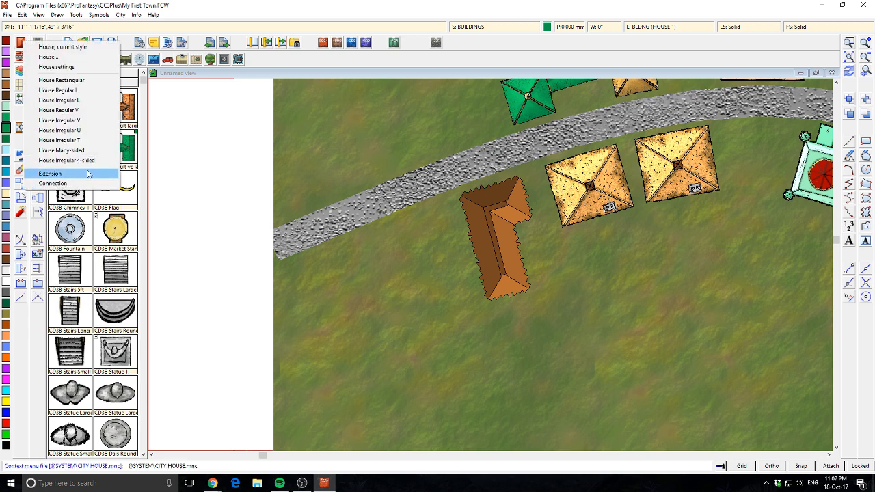
click(75, 174)
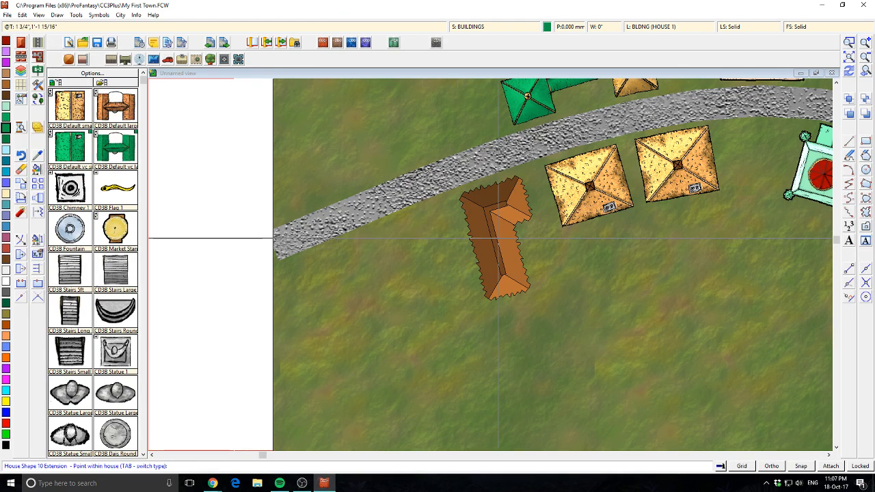
click(473, 260)
click(477, 258)
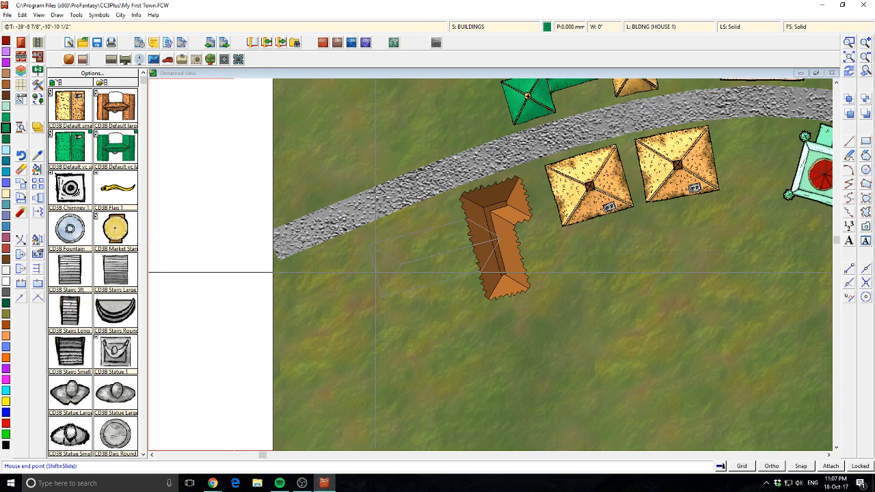
click(418, 263)
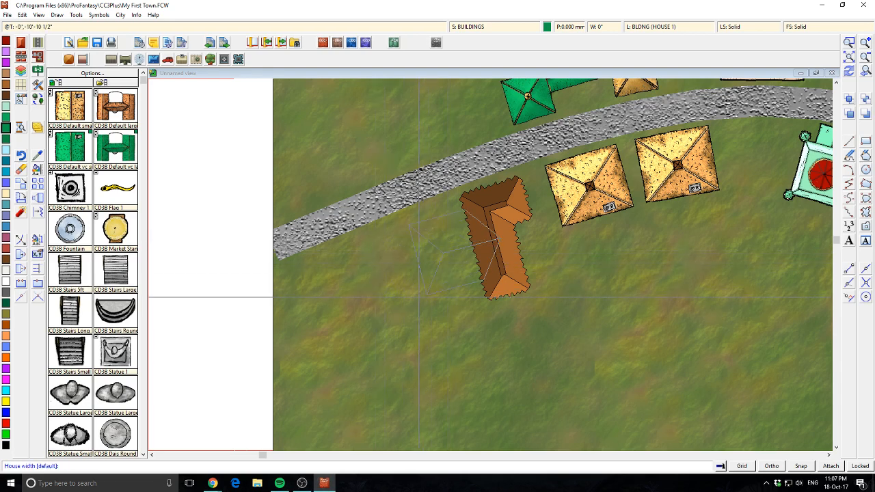
click(409, 301)
scroll(555, 311, down, 2)
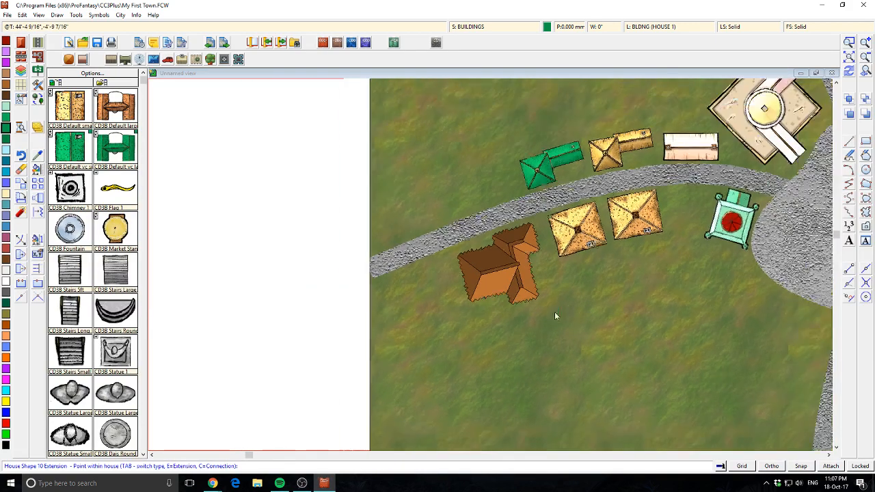
scroll(556, 288, down, 1)
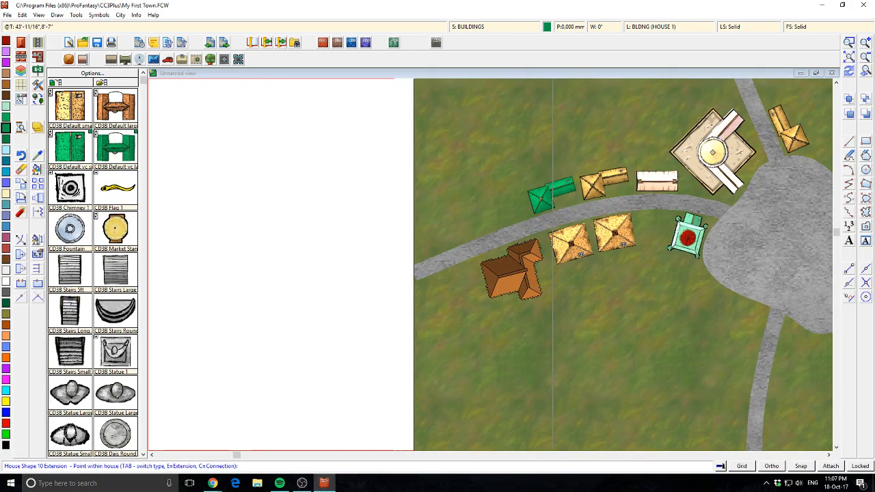
Step: Draw a narrow rectangular Hovel house along the north edge of the west road, just west of the green house
scroll(562, 320, up, 1)
scroll(562, 280, up, 1)
drag(562, 280, 573, 358)
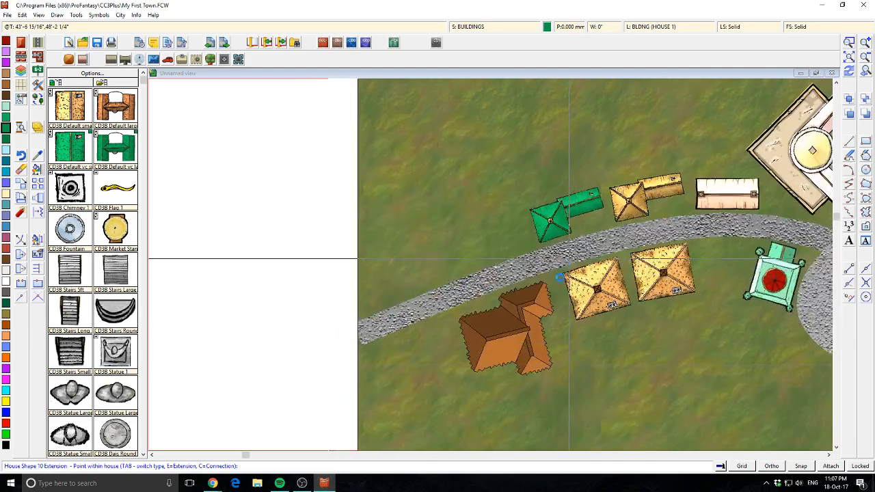
drag(564, 208, 518, 283)
scroll(522, 275, up, 1)
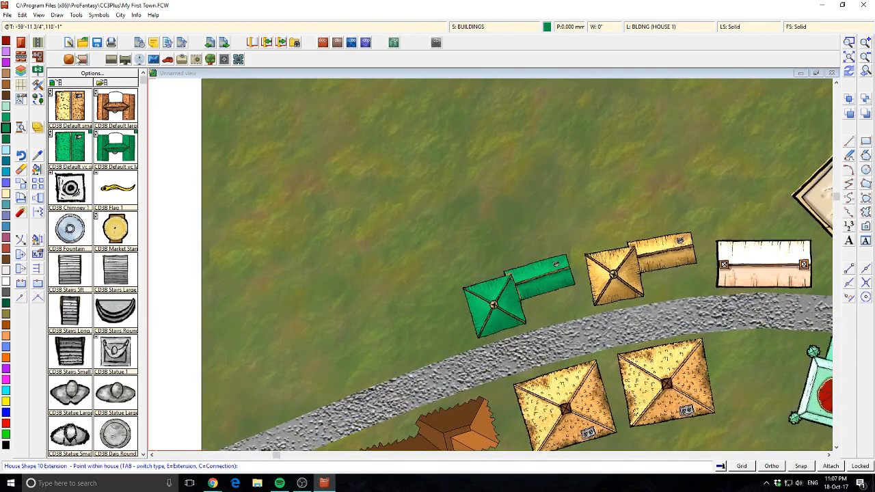
right_click(22, 44)
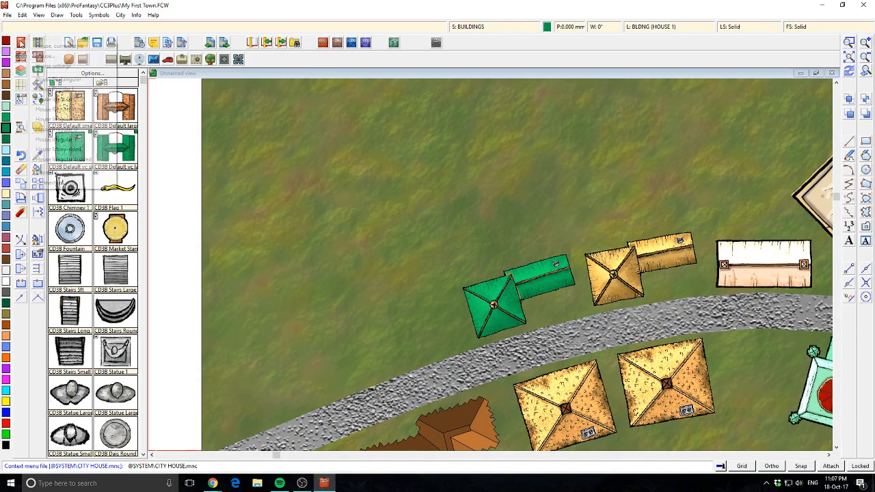
click(70, 81)
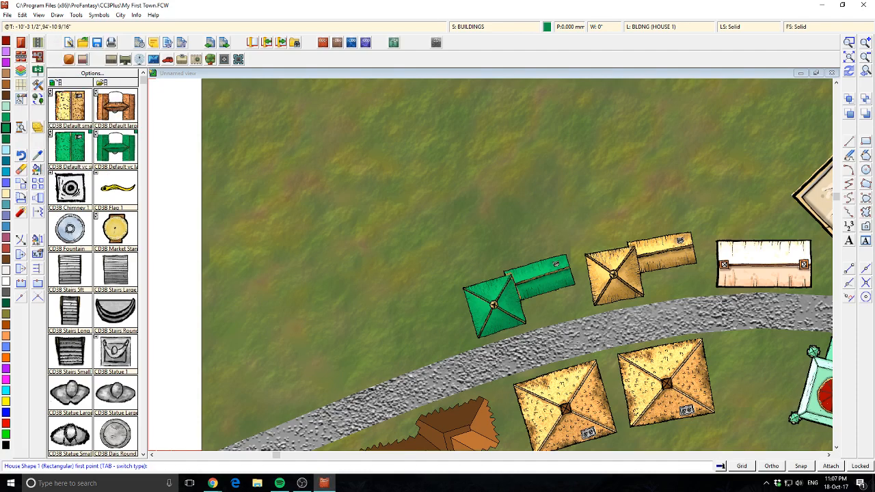
drag(429, 329, 512, 293)
click(532, 318)
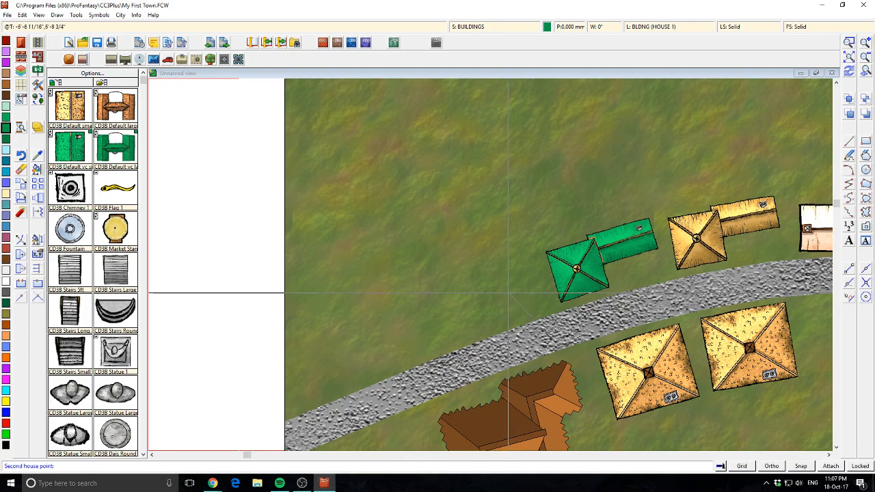
click(523, 288)
click(415, 318)
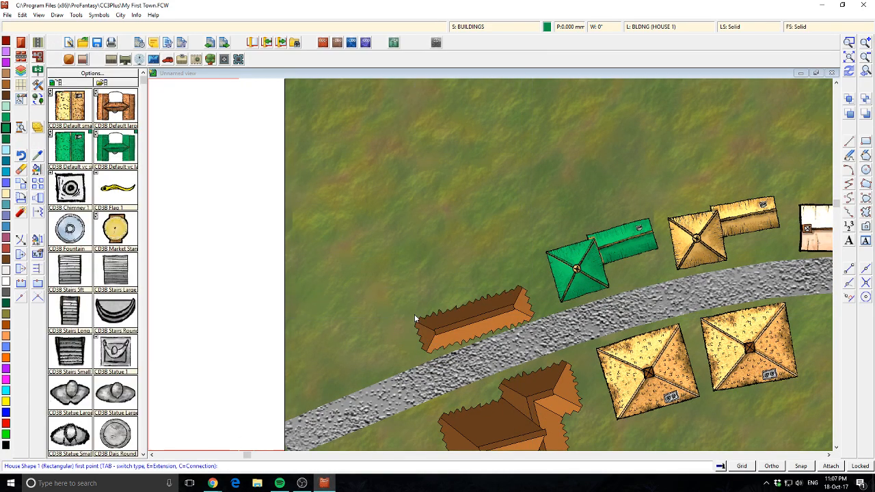
Step: Draw a second rectangular Hovel house north of the roadside one, roughly parallel to it
click(507, 247)
click(509, 212)
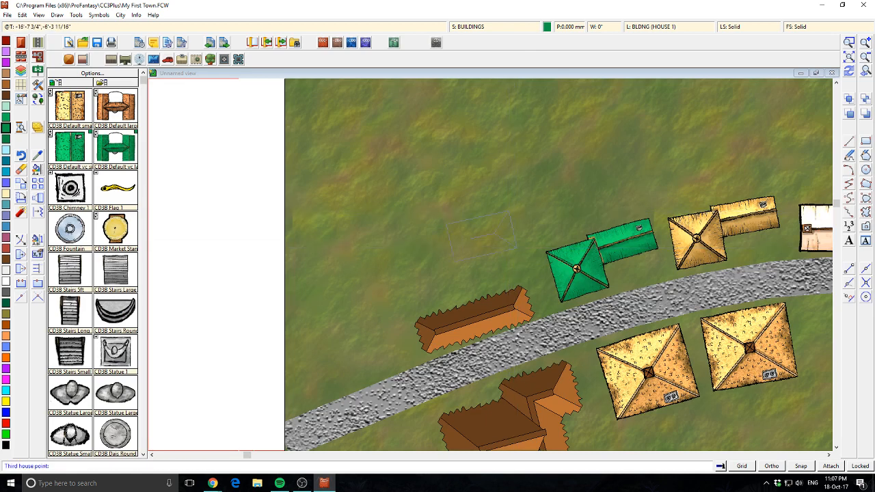
click(399, 249)
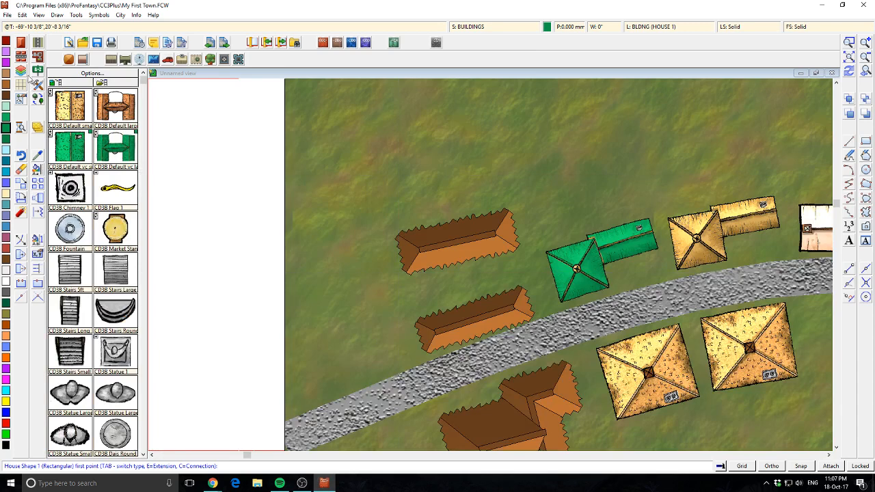
Step: Join the two parallel rectangular Hovel houses with a Connection wing between their facing long edges
right_click(21, 43)
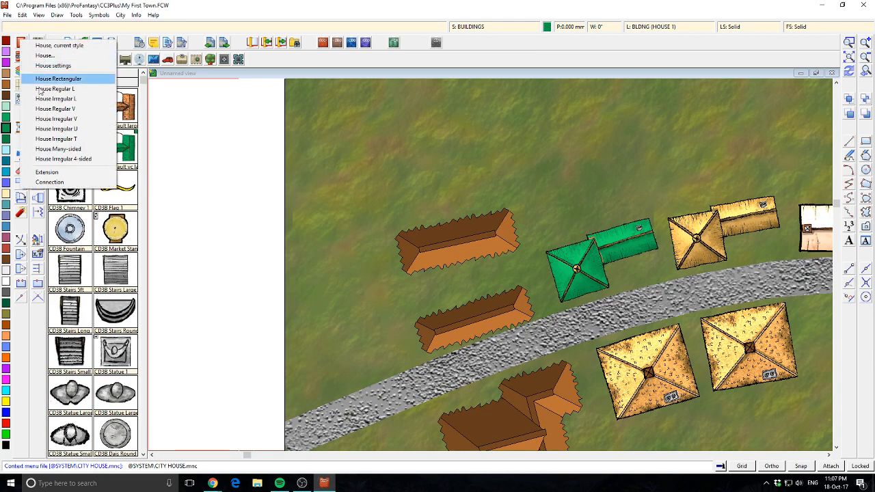
click(41, 182)
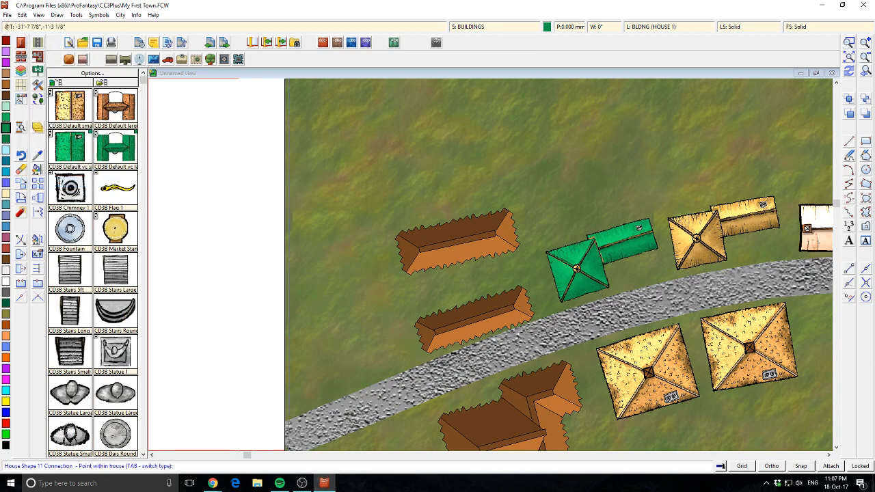
click(459, 246)
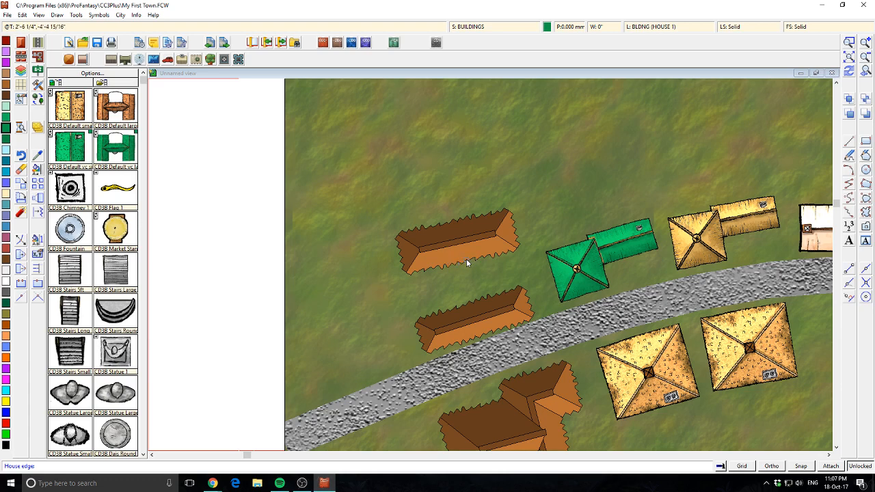
click(473, 303)
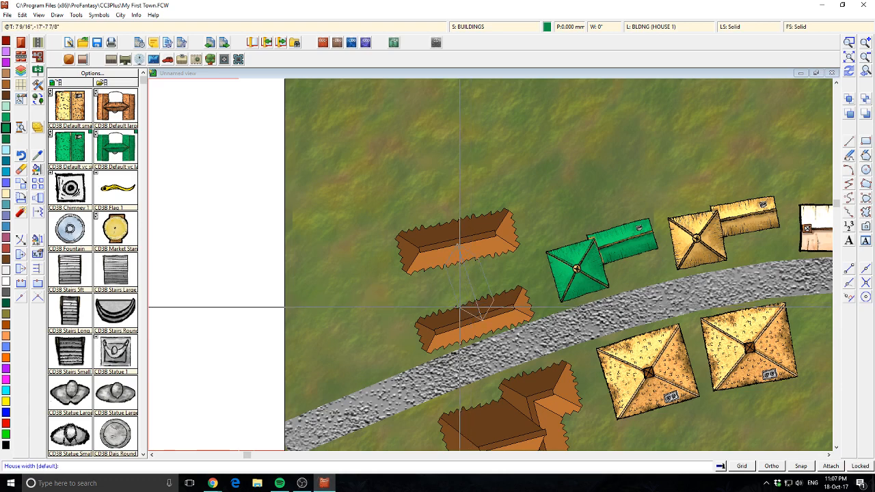
click(455, 312)
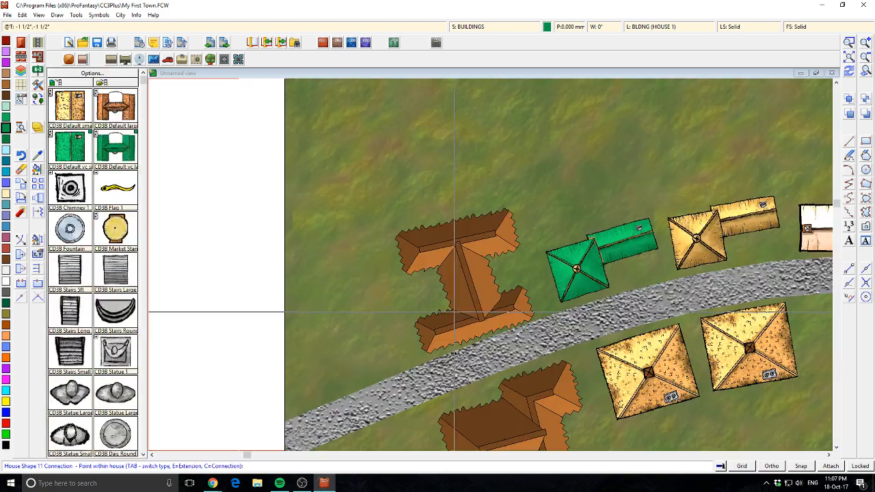
scroll(567, 328, down, 2)
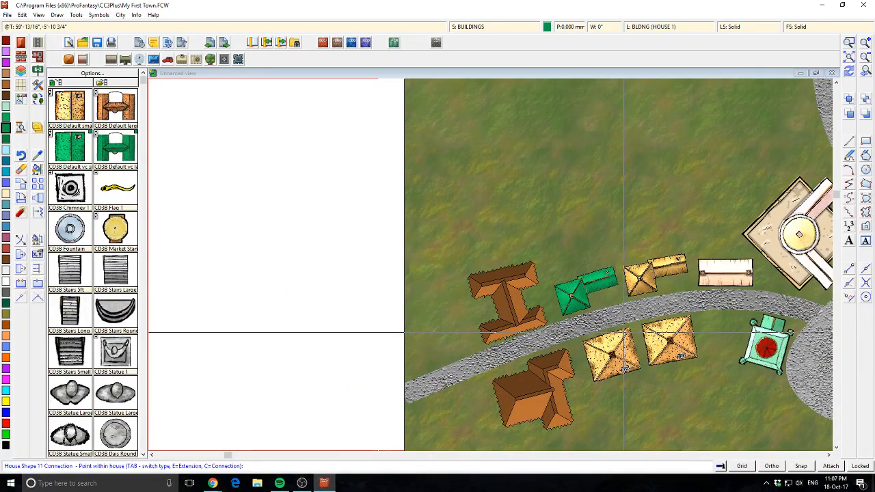
drag(629, 318, 506, 258)
scroll(503, 255, down, 1)
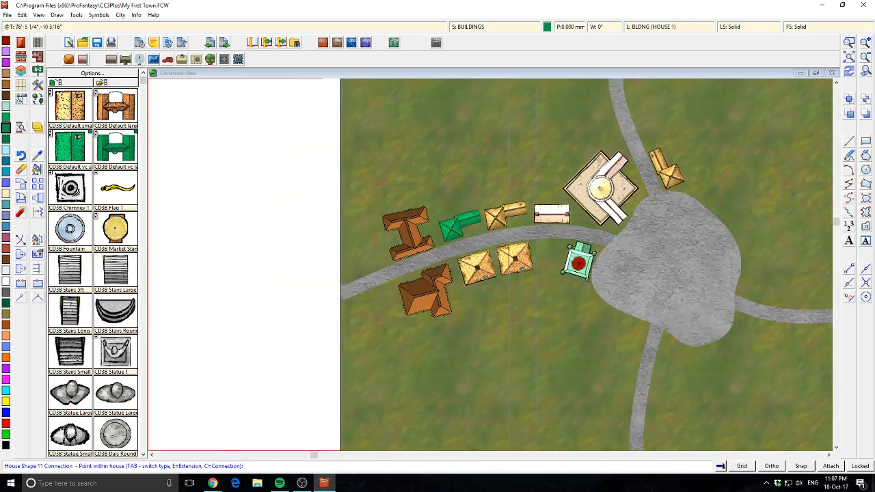
scroll(617, 231, down, 1)
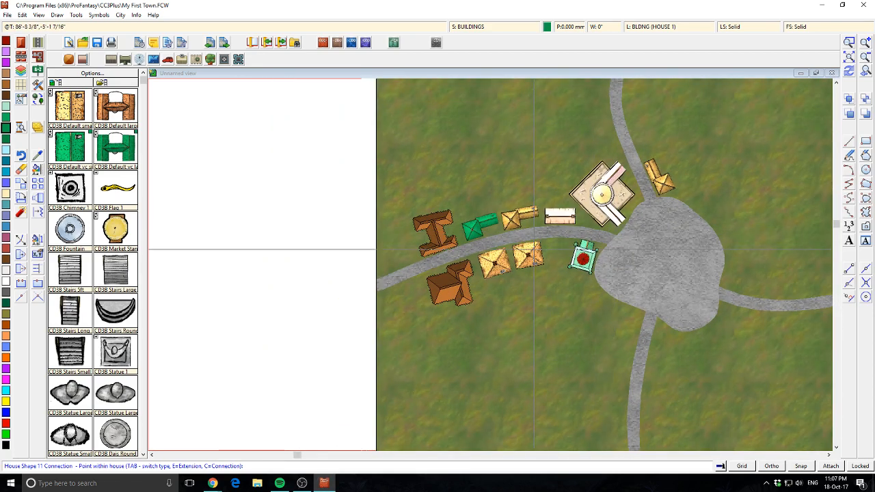
scroll(660, 238, up, 1)
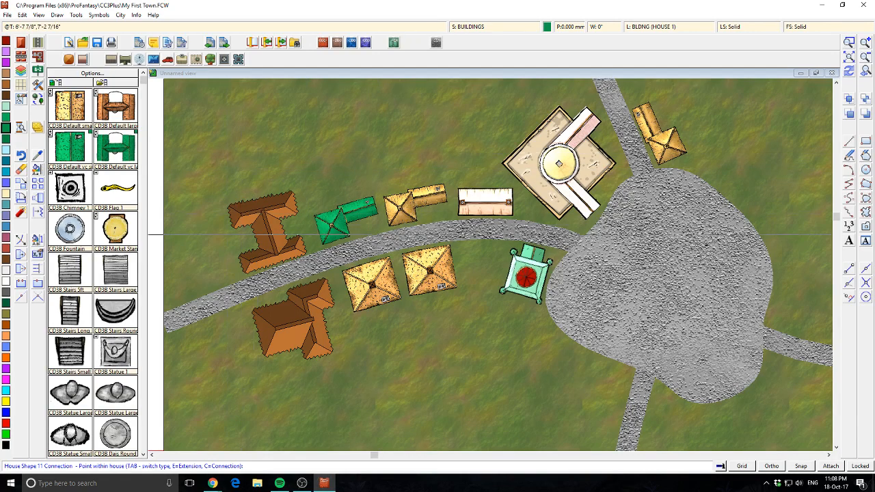
drag(355, 184, 389, 242)
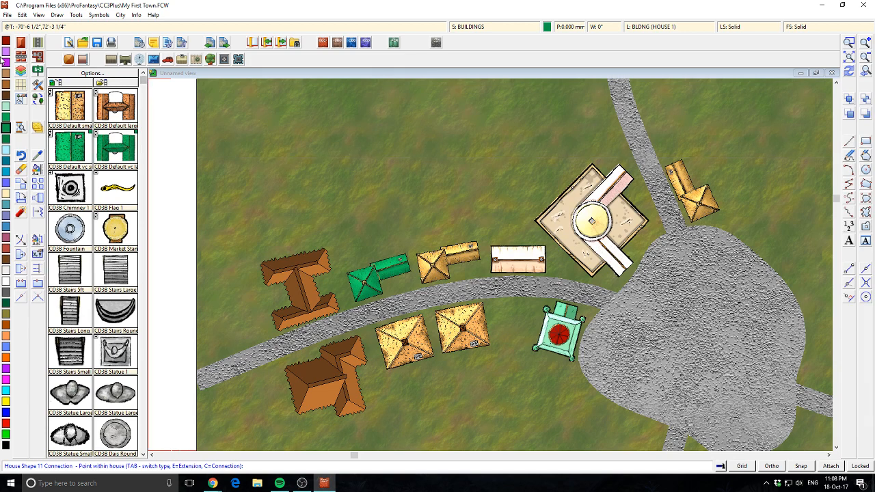
Step: Place a Street row of houses along the north side of the east road, starting near its middle
scroll(404, 243, down, 3)
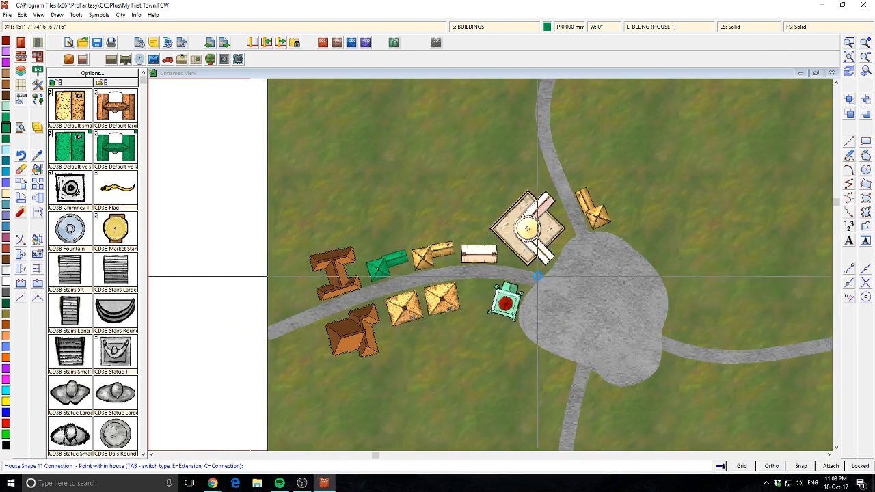
scroll(547, 277, down, 1)
drag(652, 276, 341, 256)
scroll(341, 255, up, 1)
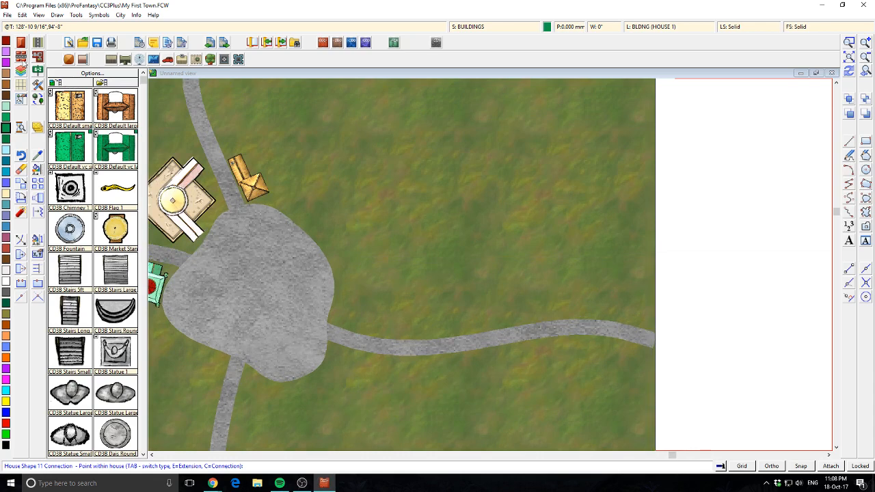
click(22, 59)
scroll(451, 261, up, 1)
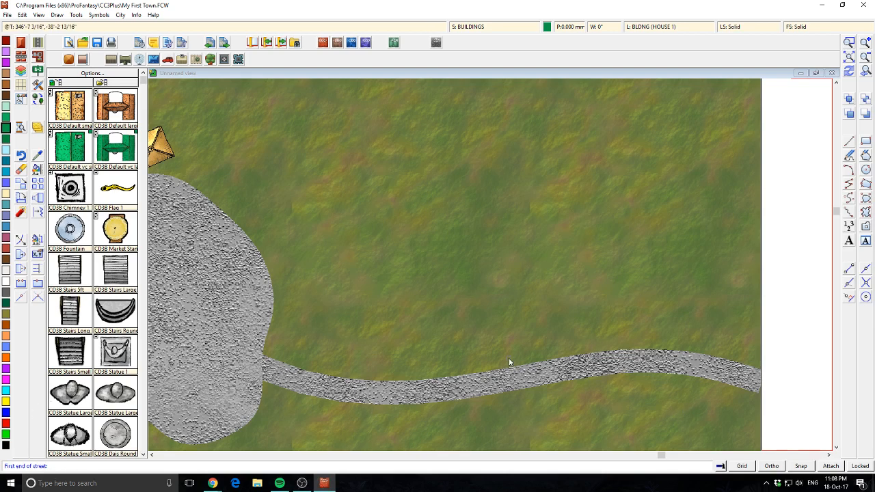
ctrl+click(496, 381)
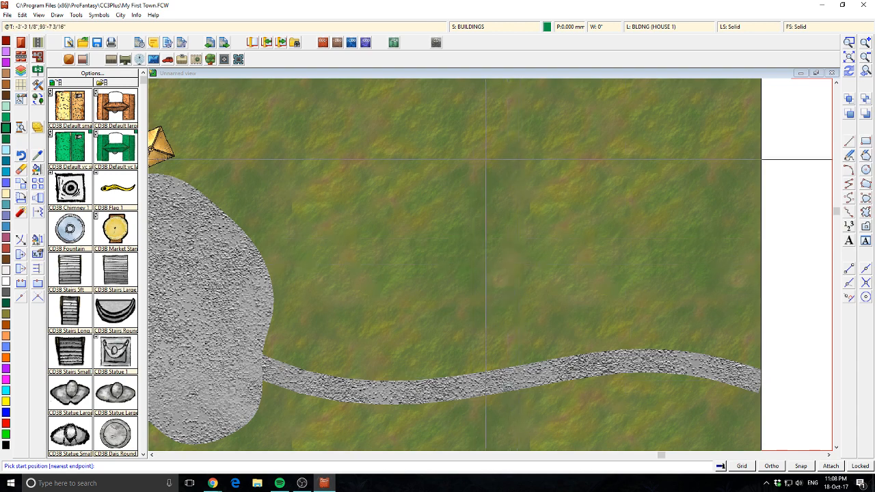
click(477, 148)
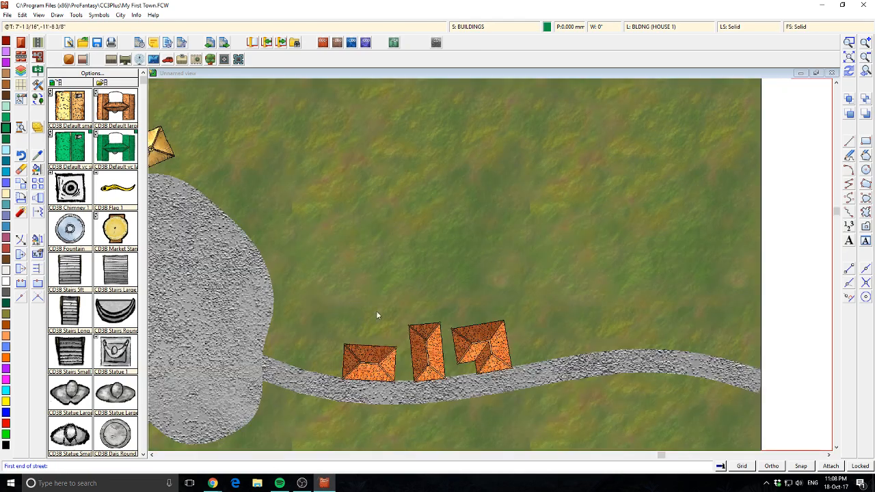
Step: Try a straight Street row of houses running south from the east road across open grass, and undo it
drag(376, 308, 281, 181)
drag(396, 327, 448, 293)
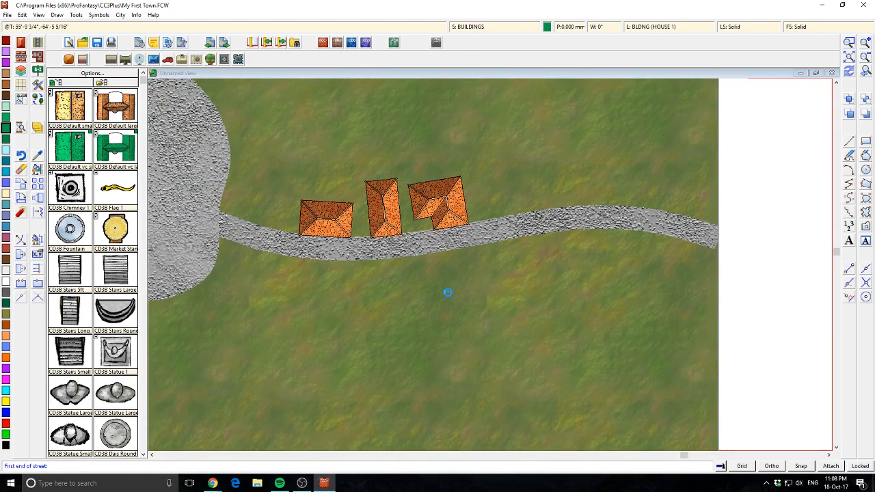
scroll(443, 289, down, 3)
scroll(431, 284, up, 3)
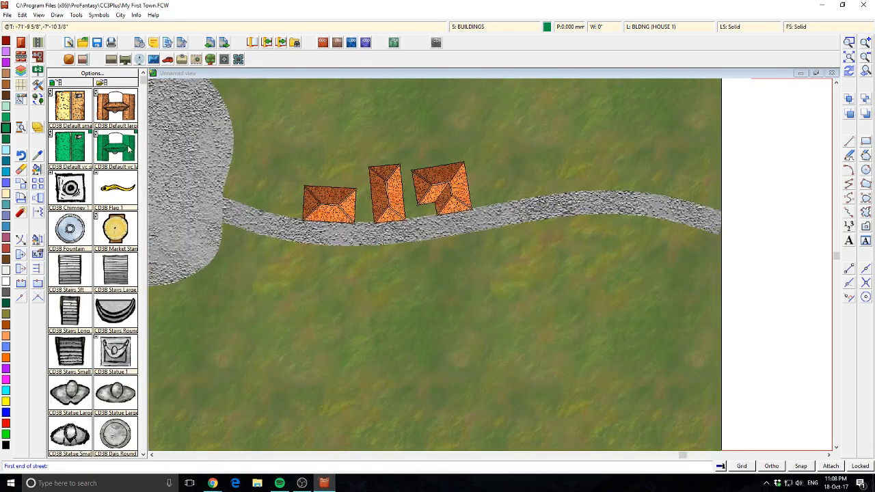
click(249, 223)
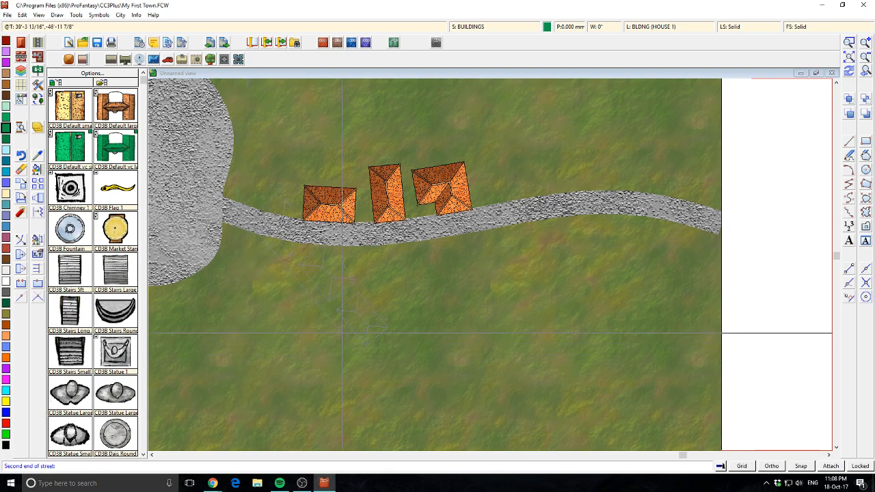
drag(342, 333, 162, 342)
drag(239, 283, 313, 225)
drag(332, 274, 485, 189)
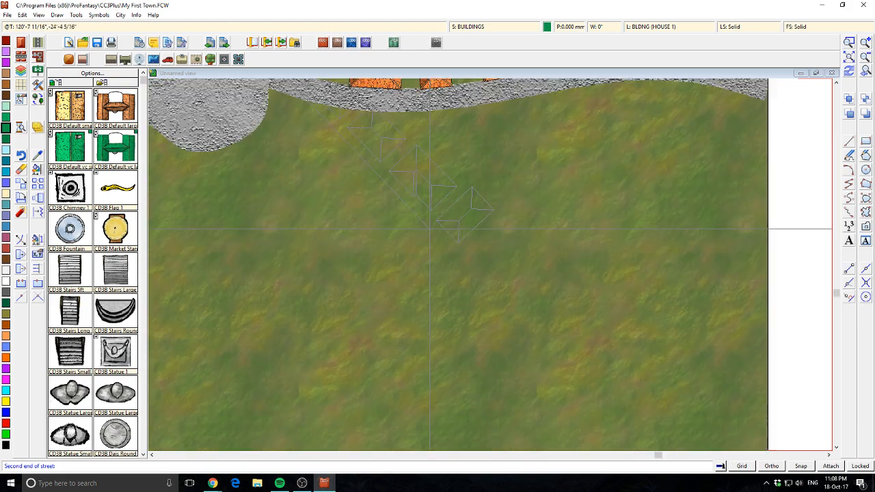
scroll(427, 253, down, 1)
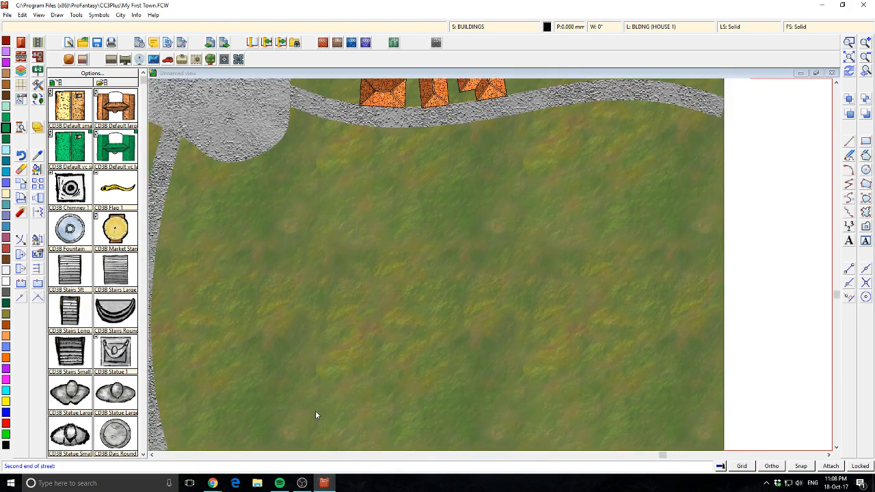
click(316, 410)
scroll(265, 330, down, 2)
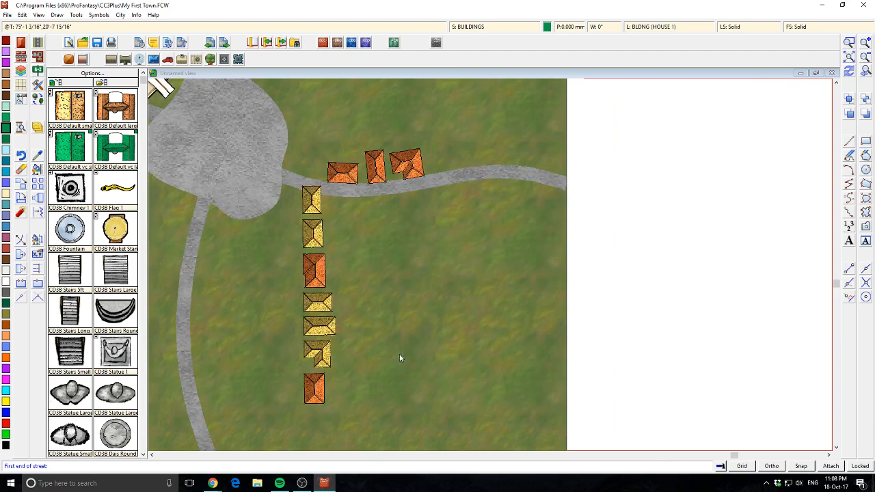
key(Escape)
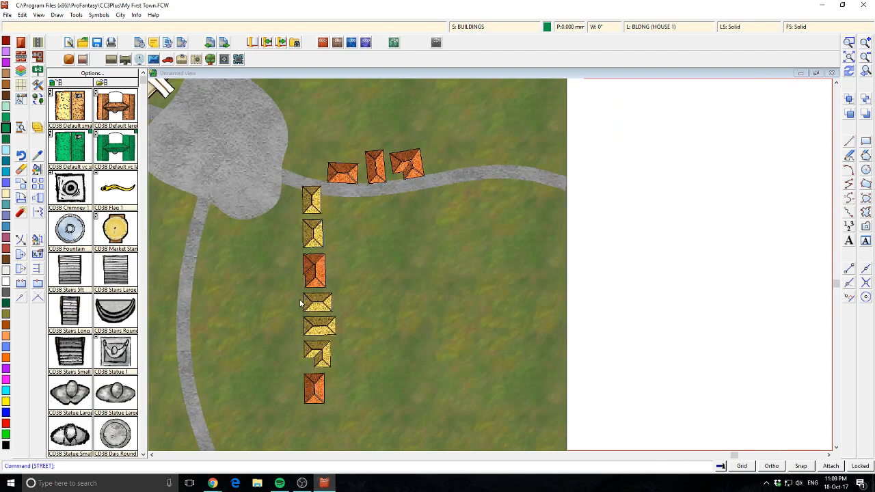
key(ctrl+z)
Step: Line the west side of the south road with a Street row of houses, from the plaza to near the map's southern edge
drag(295, 291, 416, 178)
scroll(338, 250, up, 1)
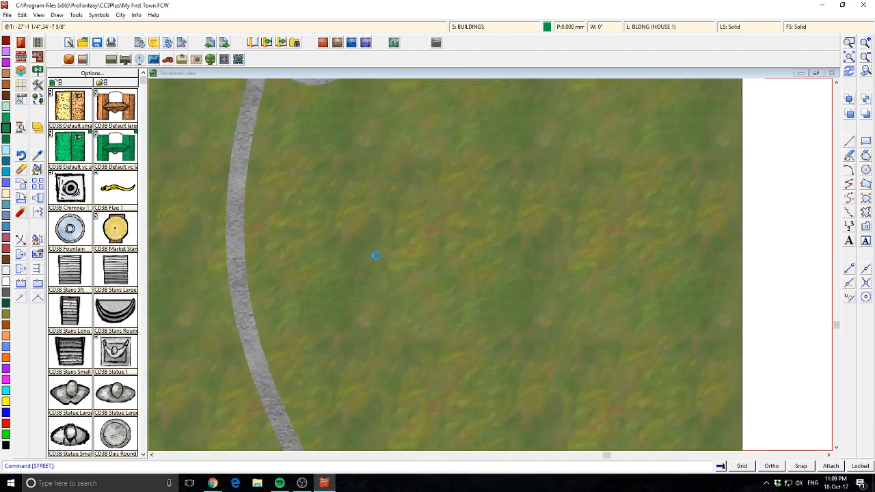
drag(377, 256, 251, 149)
click(21, 59)
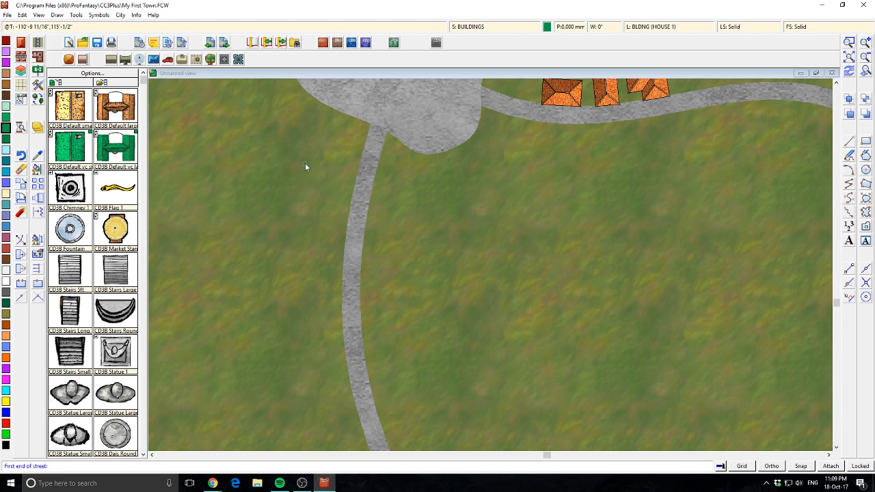
click(368, 169)
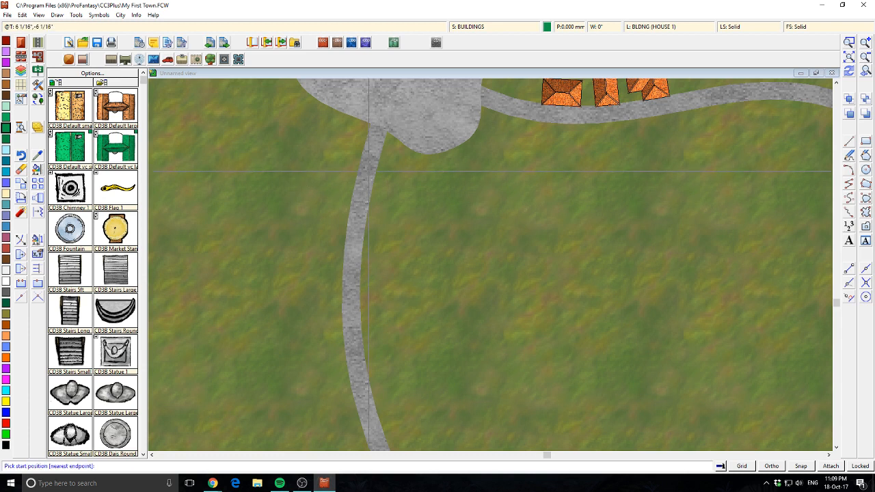
click(367, 174)
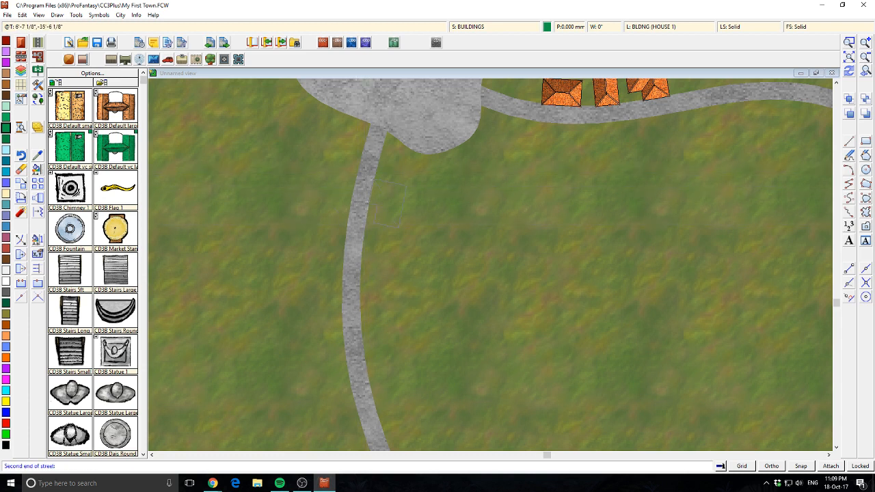
scroll(267, 176, down, 5)
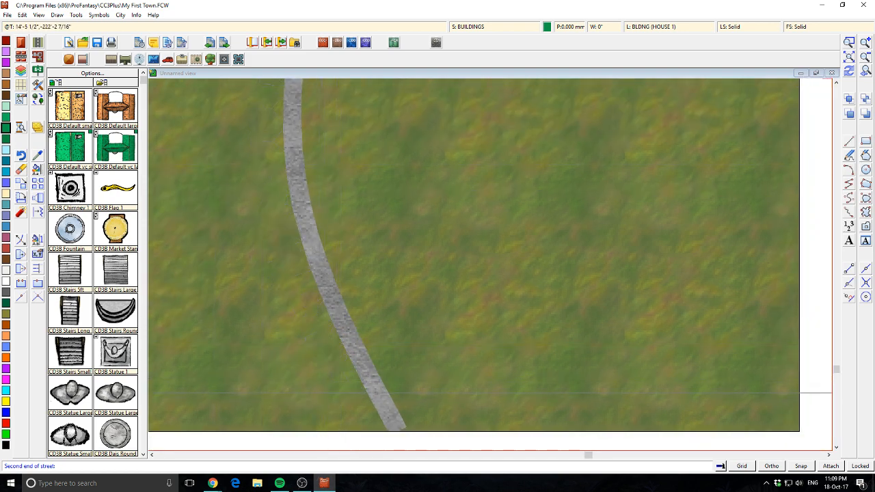
click(331, 389)
scroll(440, 238, down, 3)
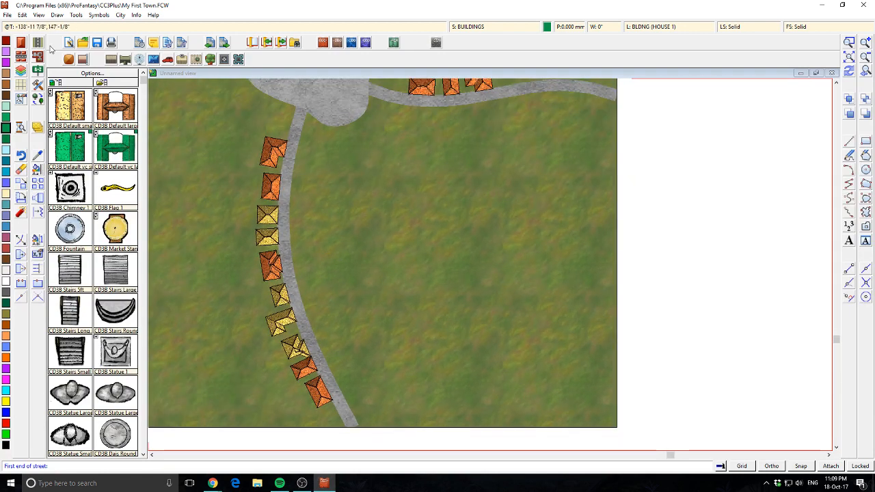
Step: Line the east side of the south road with a matching Street row of houses, from the plaza to the road's southern end
click(295, 130)
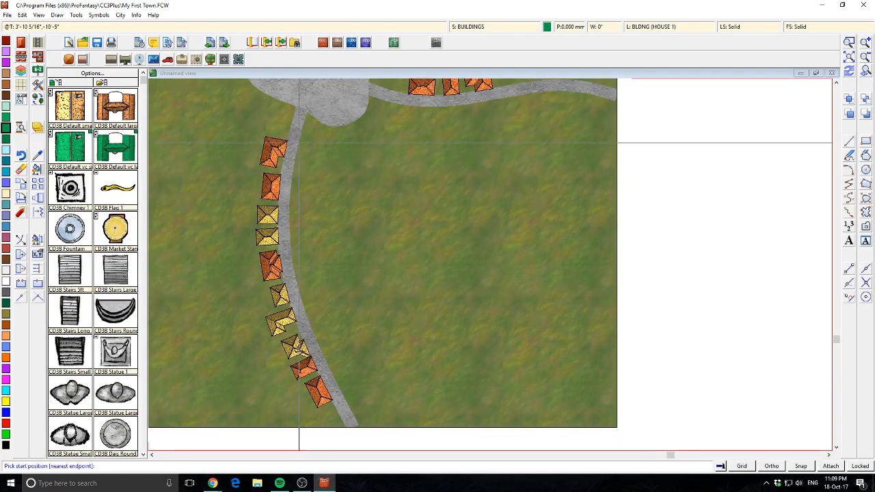
click(294, 144)
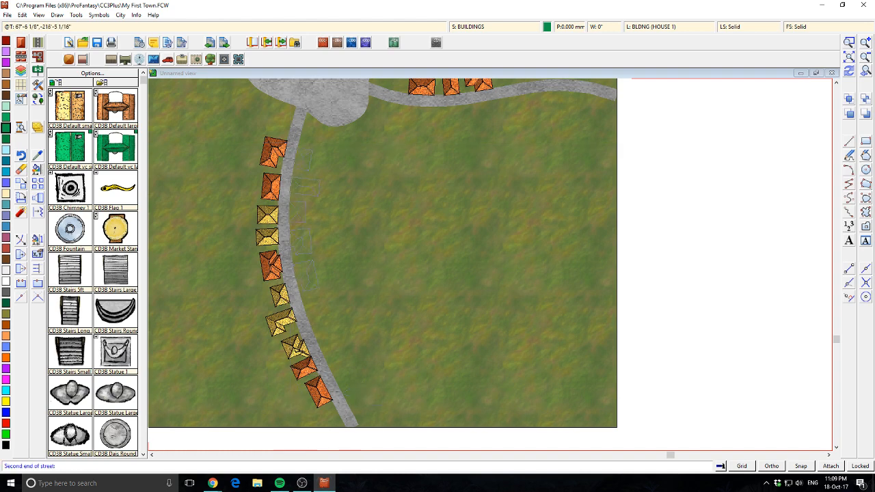
click(383, 385)
scroll(517, 296, down, 3)
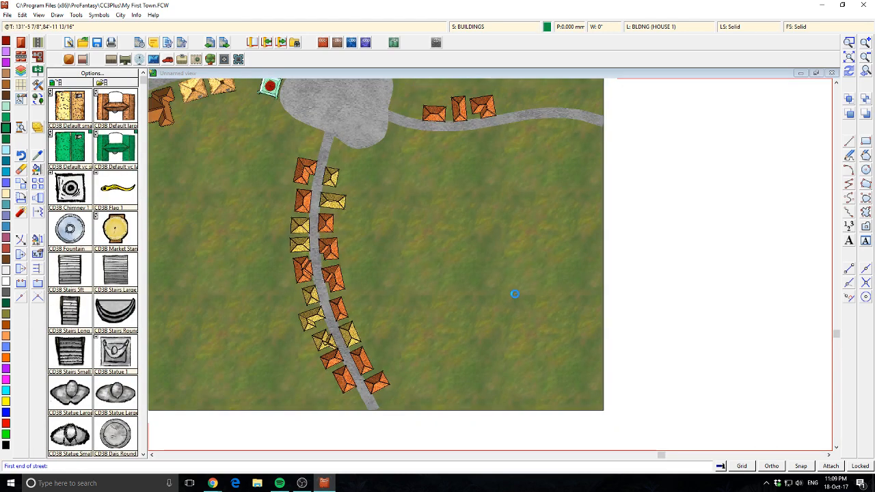
Step: Compare the CD3A presets in the Street options and apply the CD3B Classic and Default street setting
scroll(510, 284, up, 3)
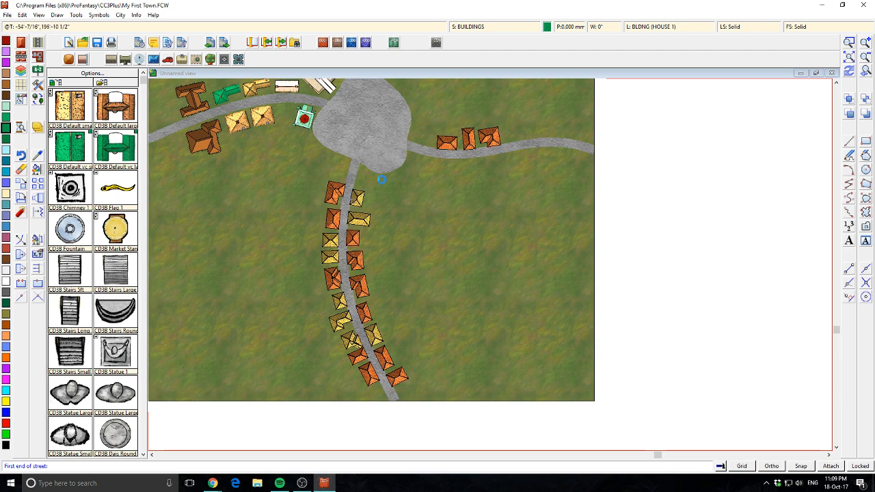
scroll(382, 179, down, 3)
scroll(355, 239, up, 3)
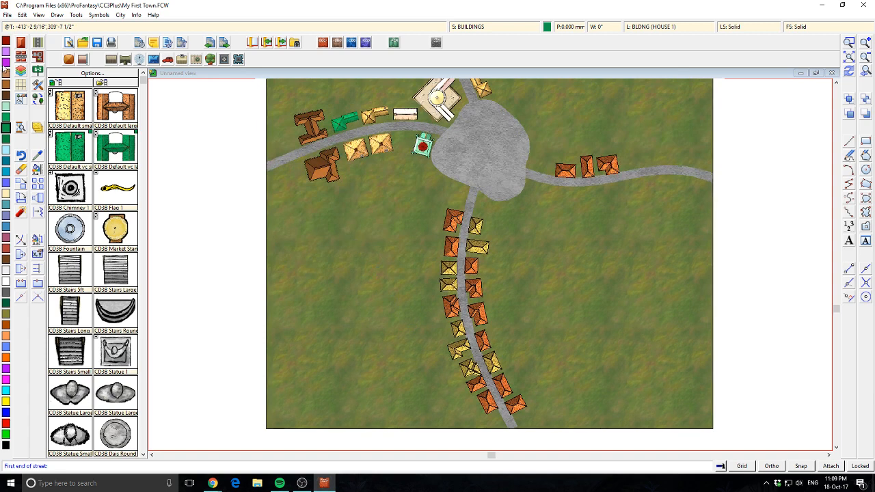
click(21, 57)
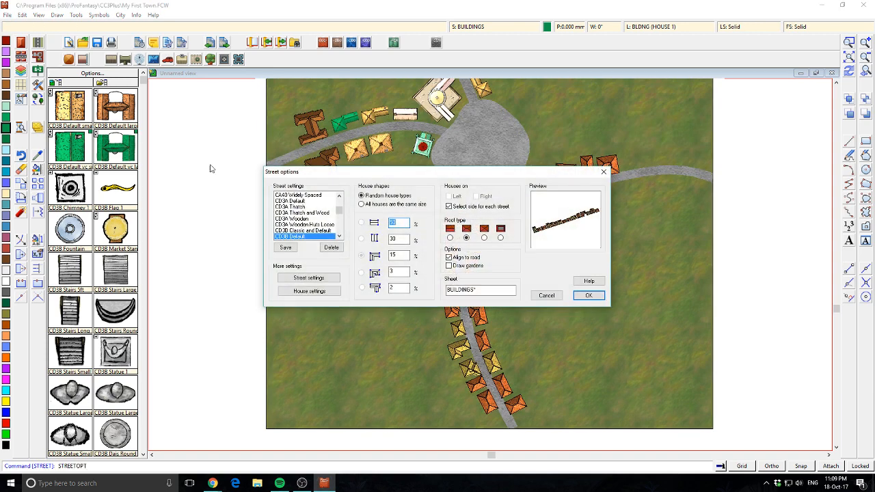
click(309, 231)
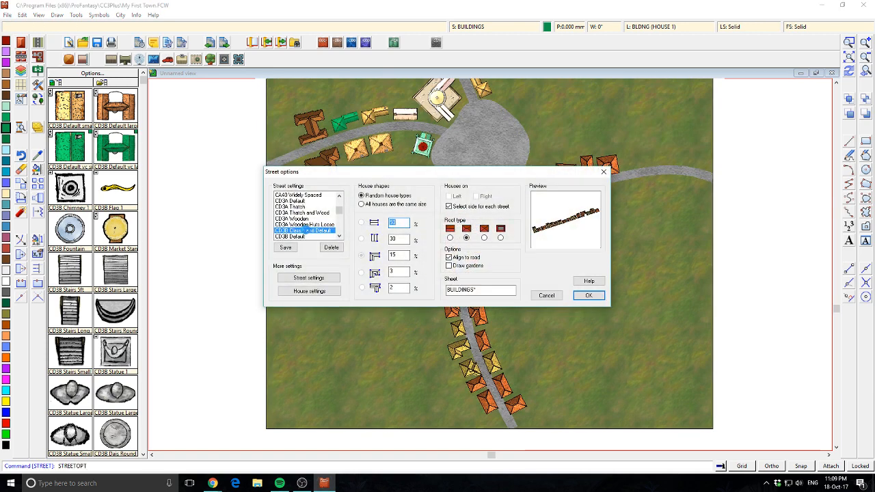
click(307, 225)
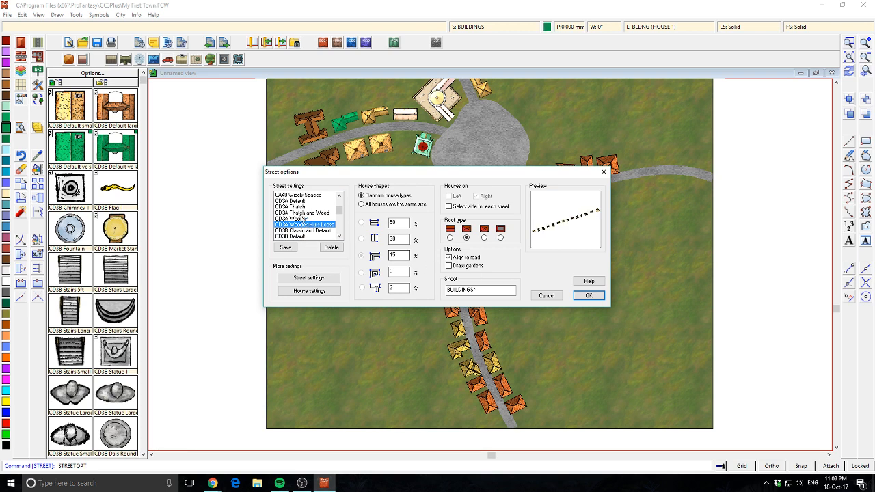
click(303, 219)
click(305, 212)
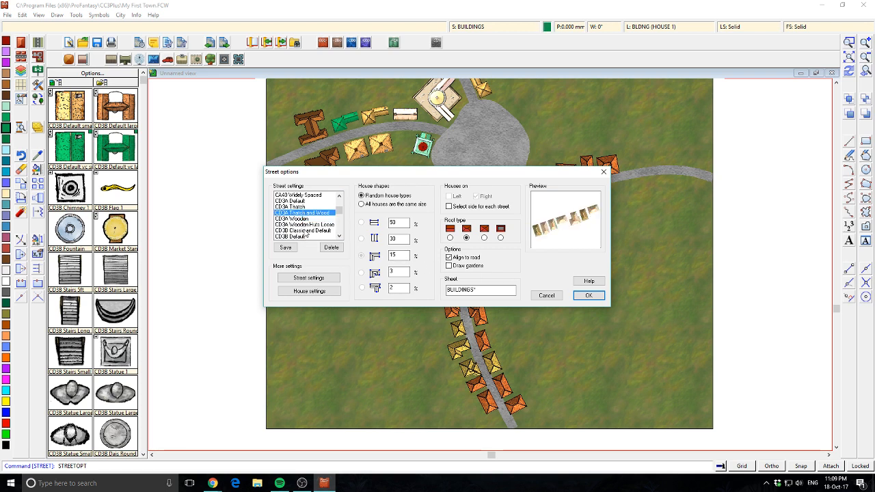
click(302, 232)
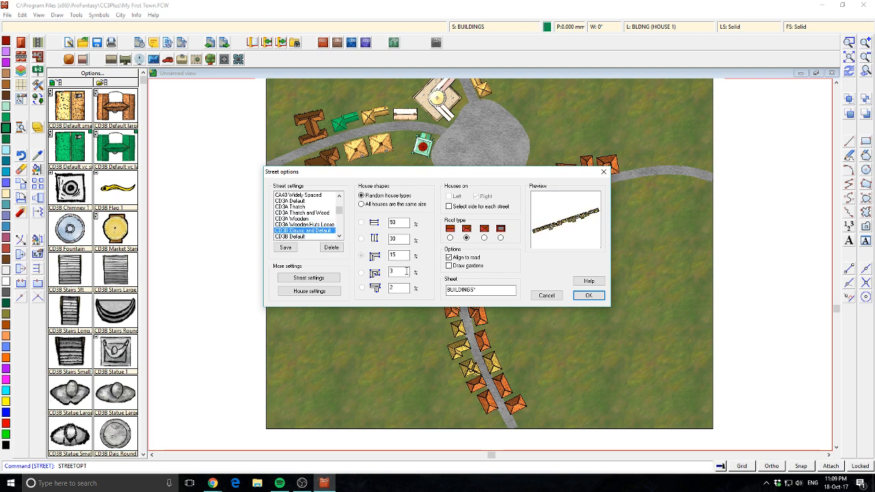
click(588, 295)
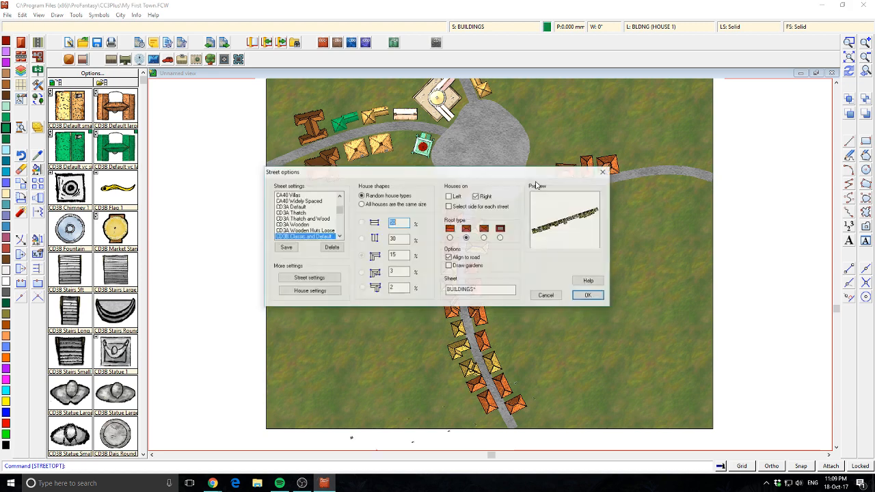
click(588, 295)
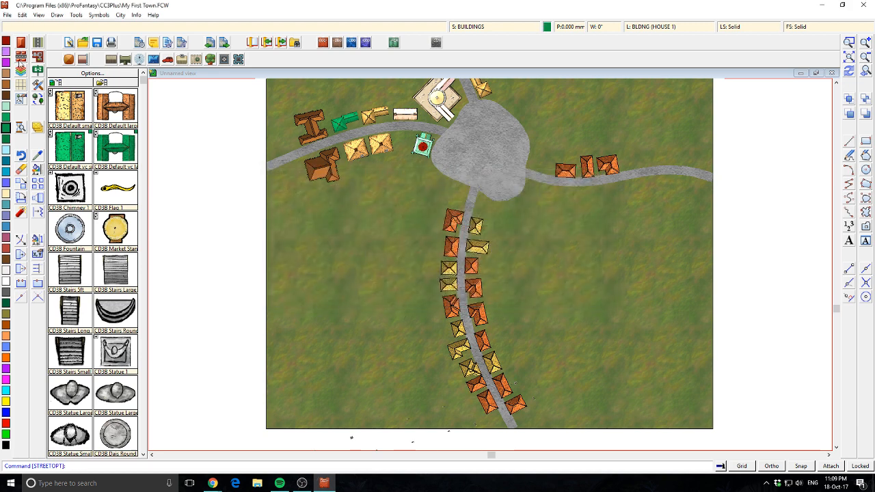
Step: Line the south side of the east road with a Street row of houses, from the plaza to near the map's eastern edge
click(536, 178)
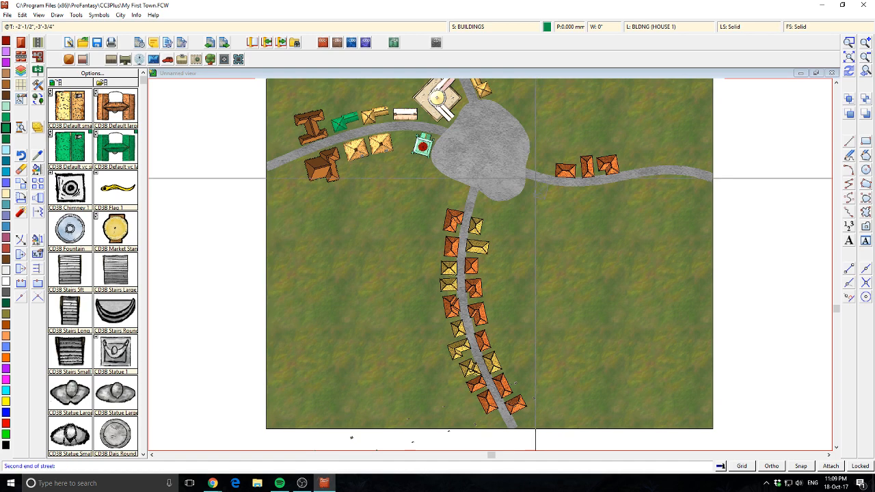
click(693, 184)
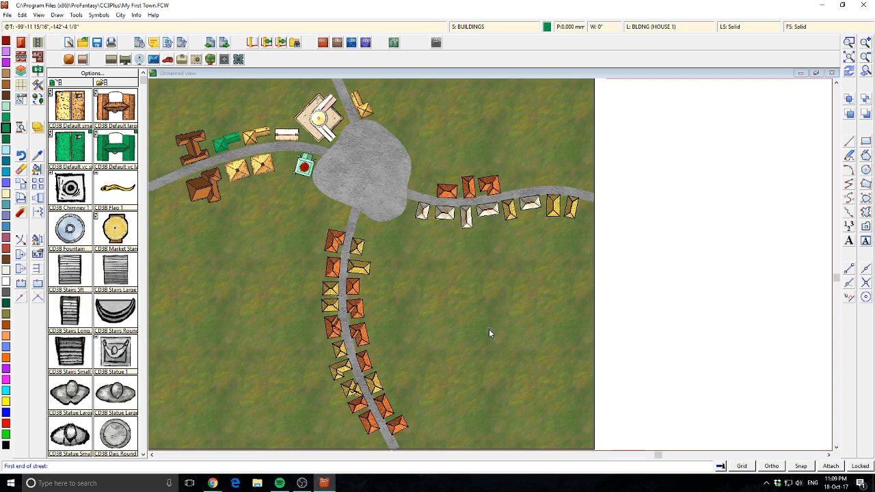
scroll(427, 264, up, 1)
scroll(426, 245, down, 1)
drag(414, 317, 411, 243)
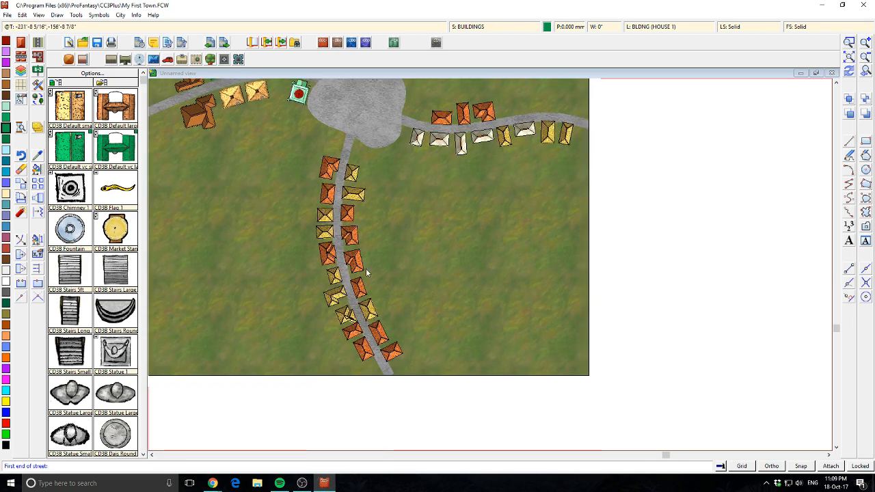
scroll(365, 268, up, 3)
drag(409, 288, 657, 345)
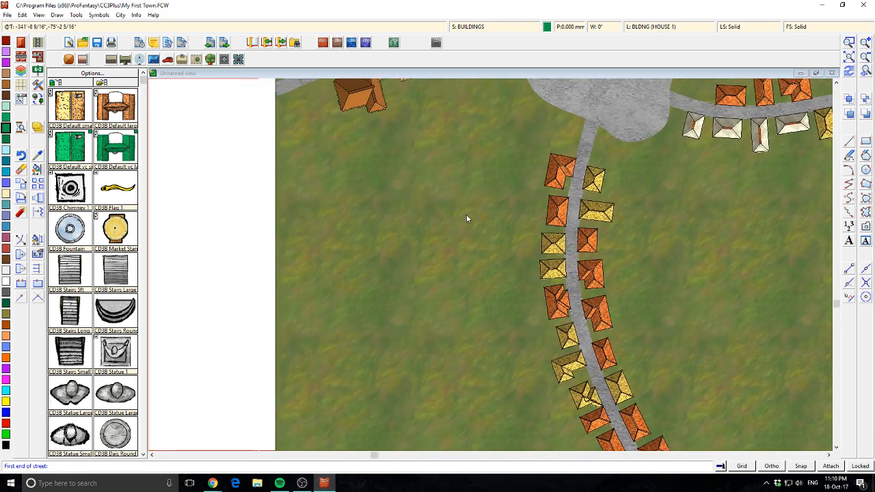
scroll(466, 214, down, 1)
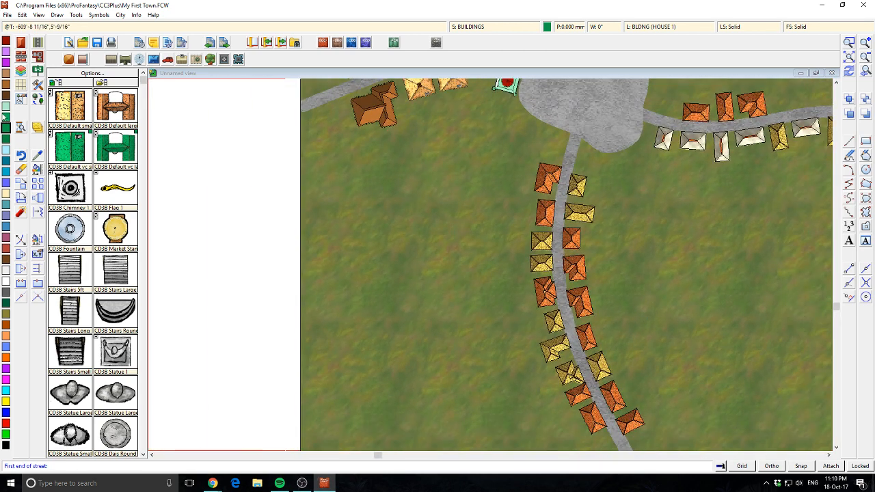
Step: Generate a diagonal test row of Street houses across the open grass southwest of the plaza and check the Street options
click(502, 124)
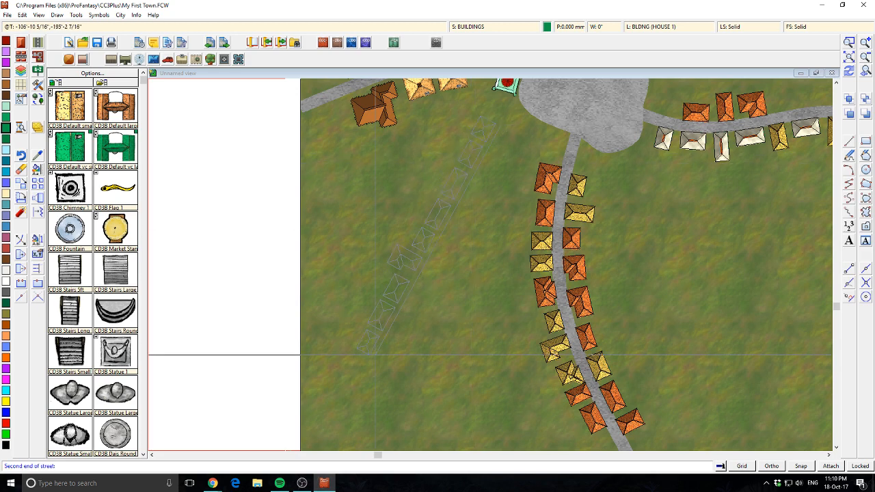
click(369, 367)
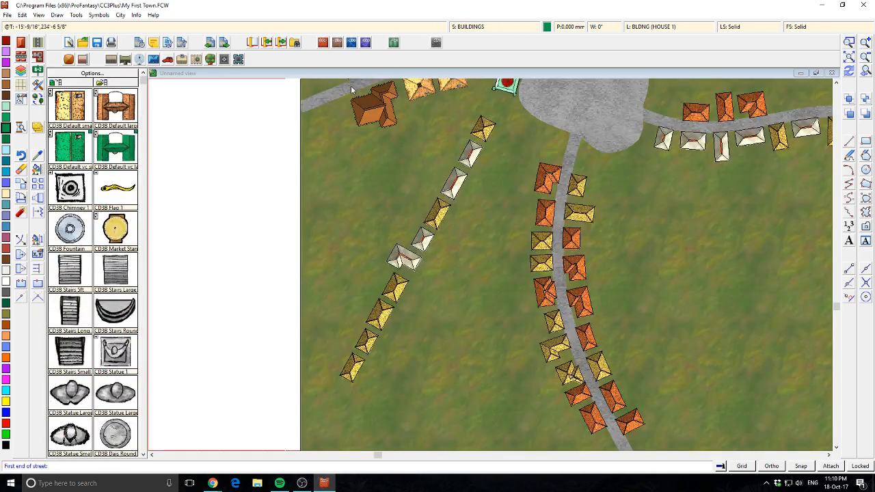
right_click(21, 68)
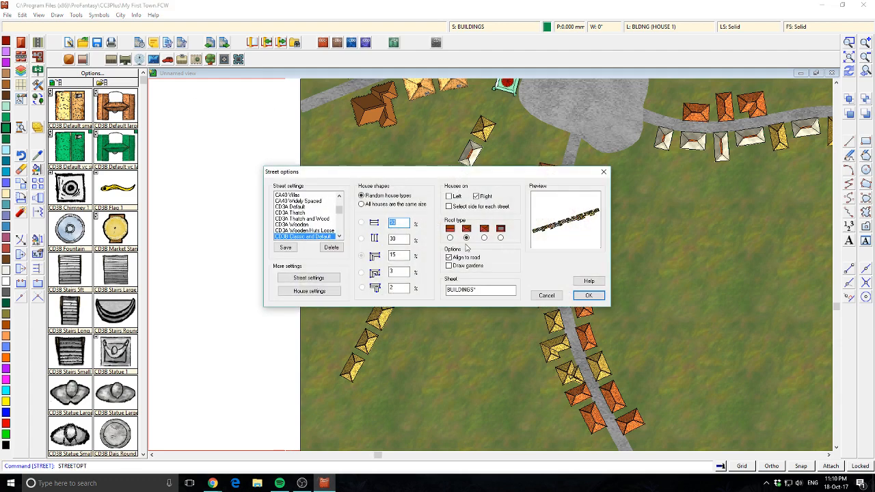
click(604, 172)
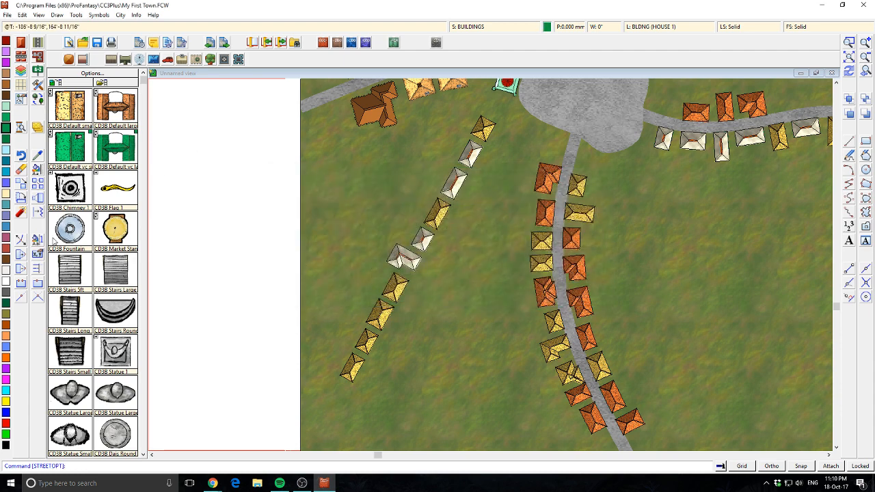
Step: Erase the diagonal row of test houses southwest of the plaza and redraw the map
click(21, 170)
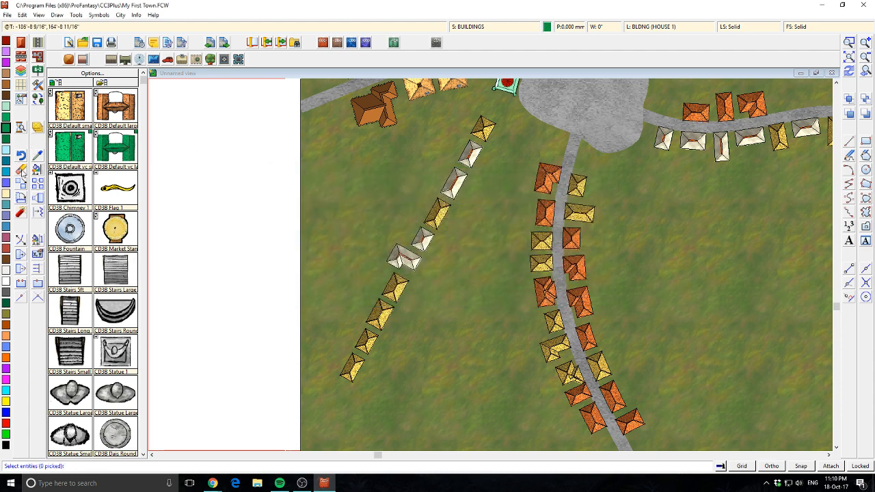
click(349, 397)
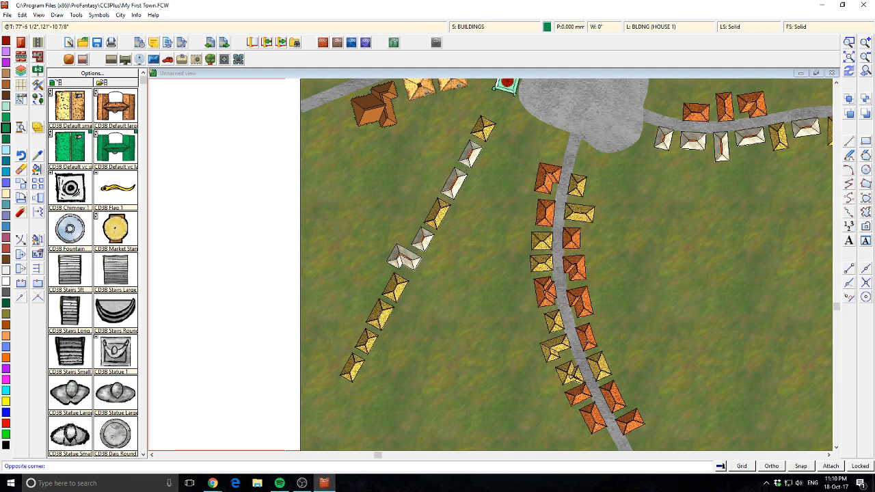
click(486, 139)
right_click(439, 165)
click(451, 168)
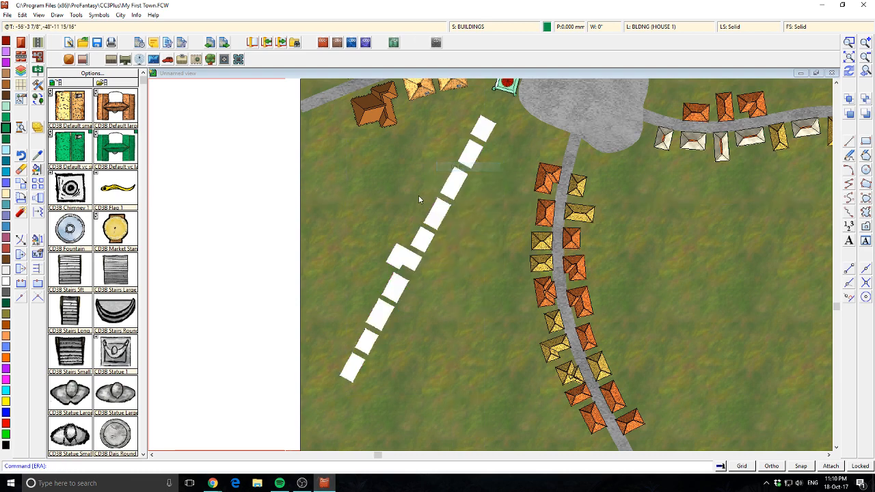
click(848, 72)
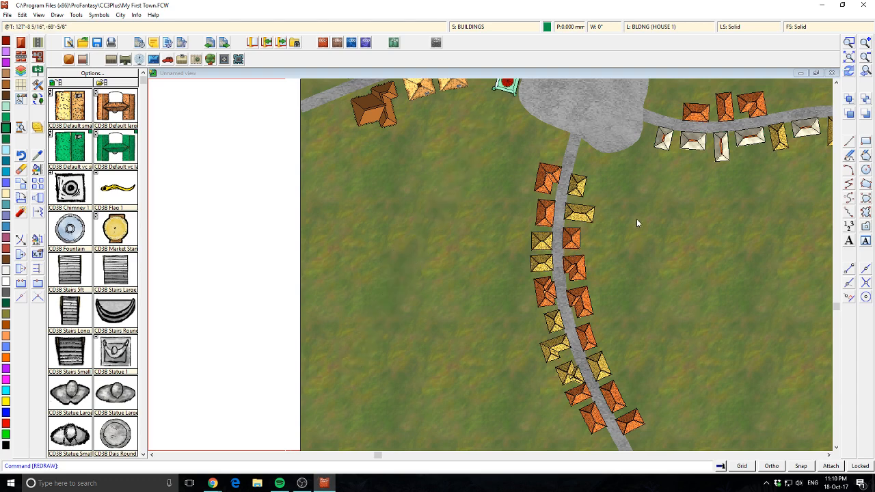
Step: Place the CD3B Fountain symbol in the middle of the cobble plaza and put a Flag 1 symbol on it
scroll(637, 219, down, 1)
scroll(530, 281, down, 3)
scroll(582, 250, up, 2)
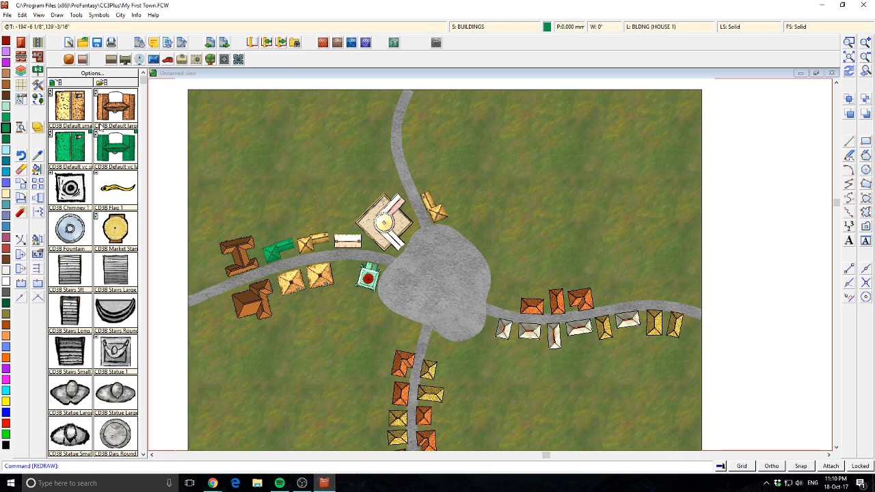
click(115, 229)
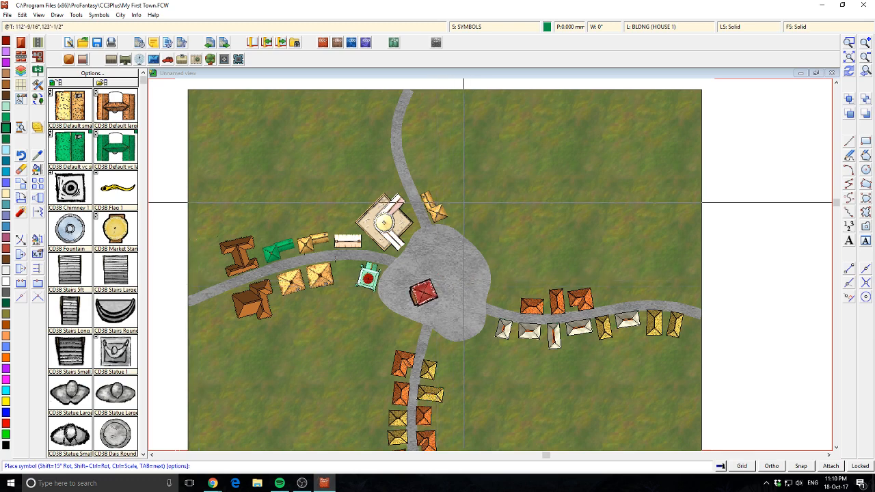
click(438, 279)
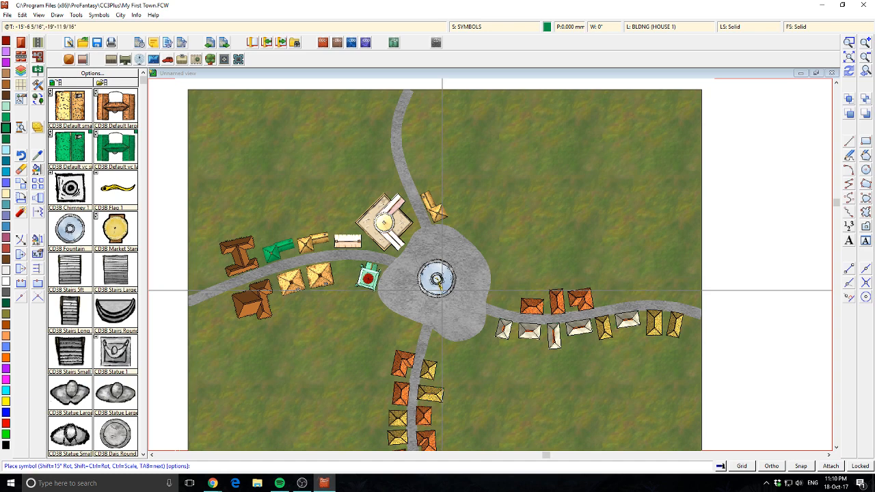
scroll(558, 243, down, 1)
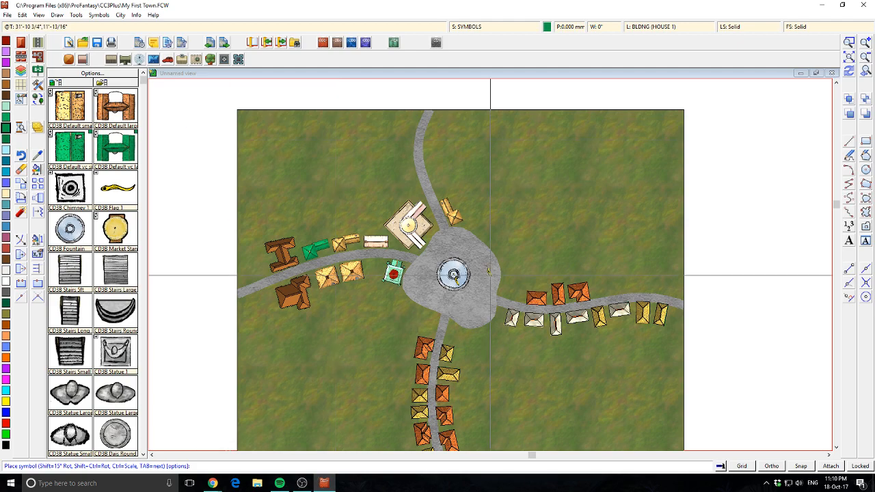
scroll(492, 290, up, 2)
scroll(438, 322, up, 2)
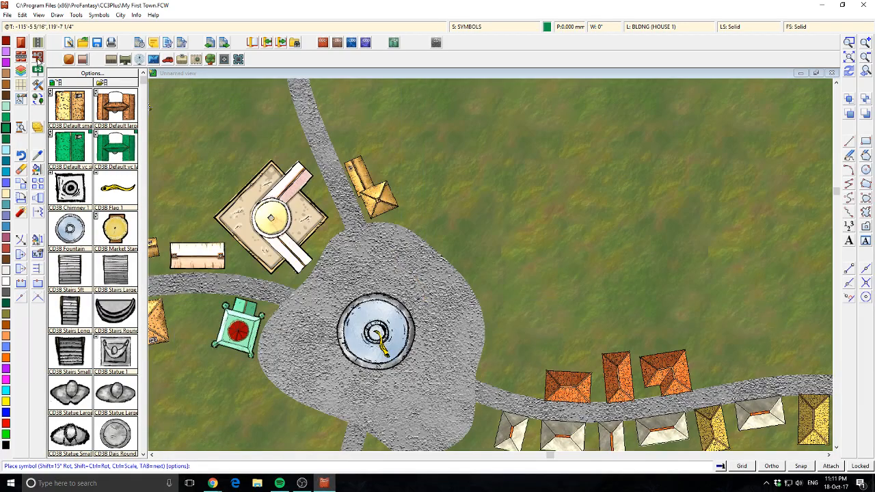
Step: Create a CD3 Bitmap Floorplan titled Master House for the yellow house between the north road and the plaza
click(37, 55)
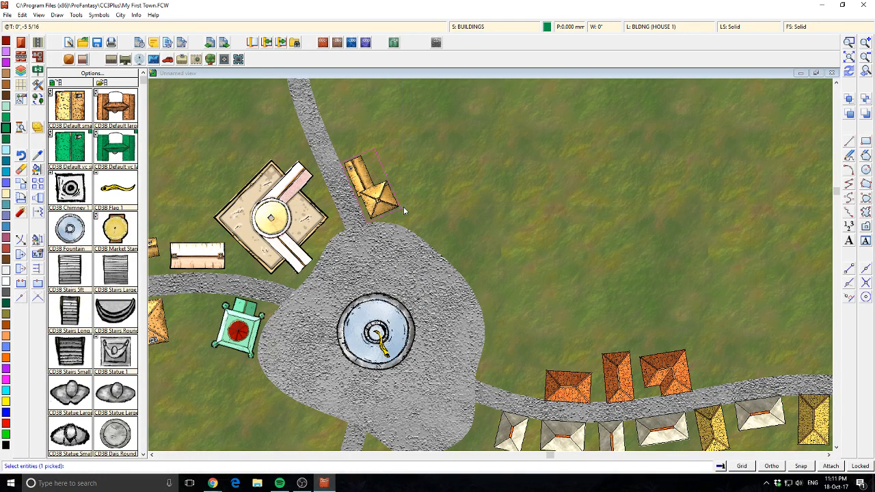
click(379, 198)
right_click(377, 199)
click(365, 203)
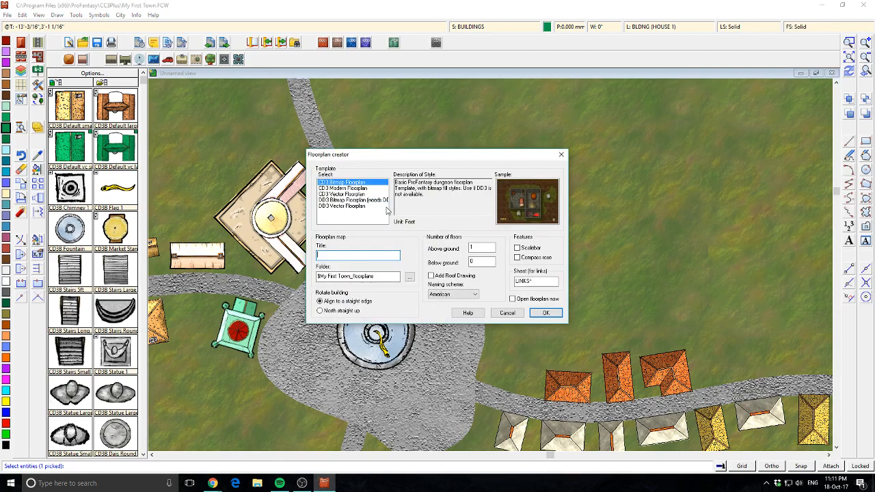
click(350, 189)
click(353, 183)
click(340, 195)
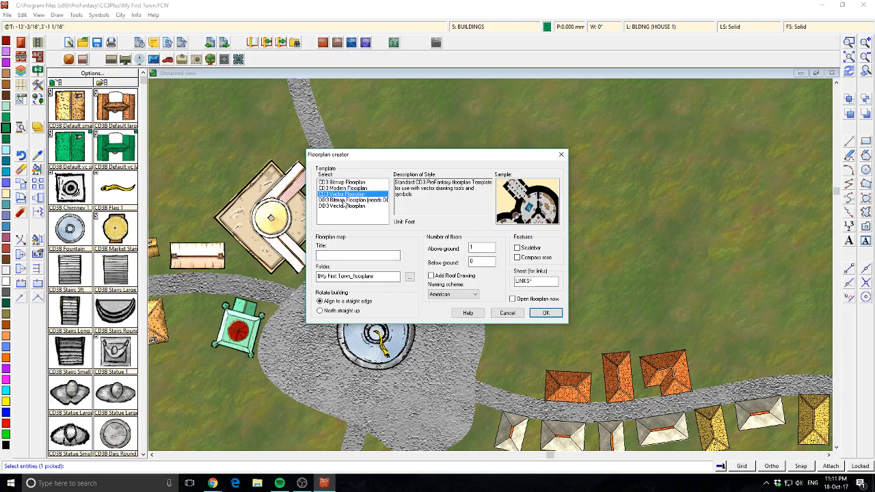
click(345, 206)
click(352, 184)
click(371, 256)
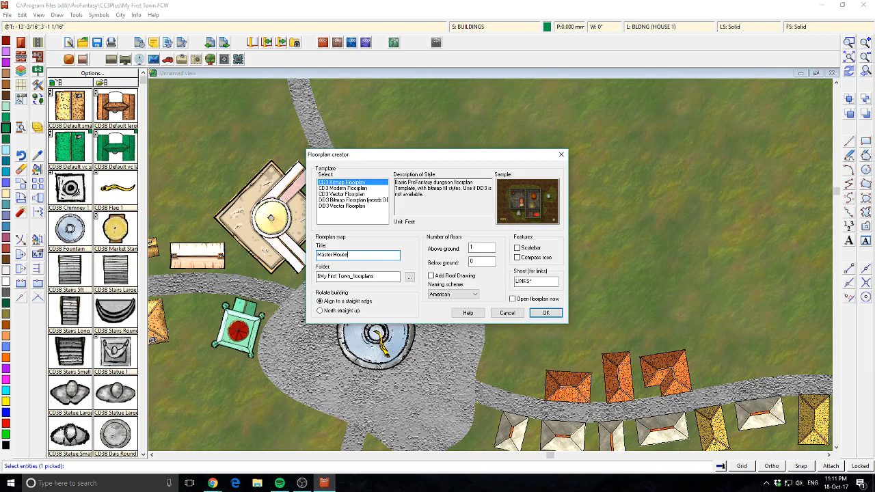
click(547, 313)
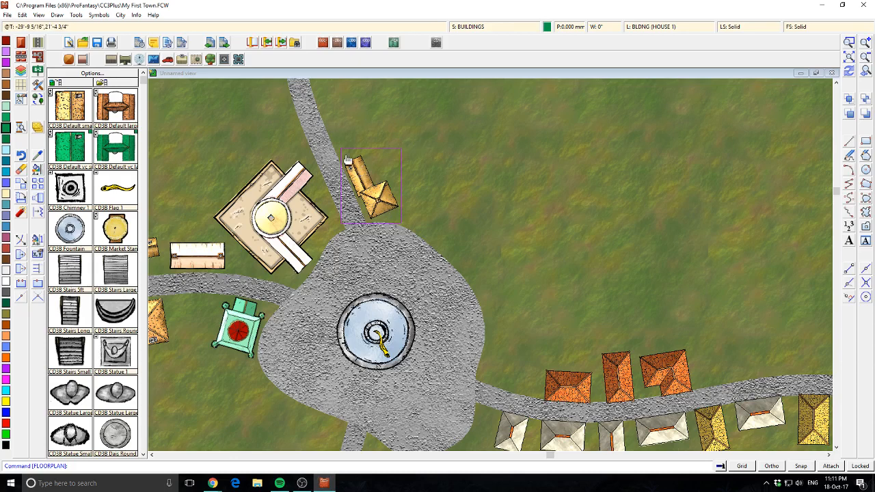
Step: Open the floorplan map Master House_Floor 1.FCW
scroll(641, 250, down, 1)
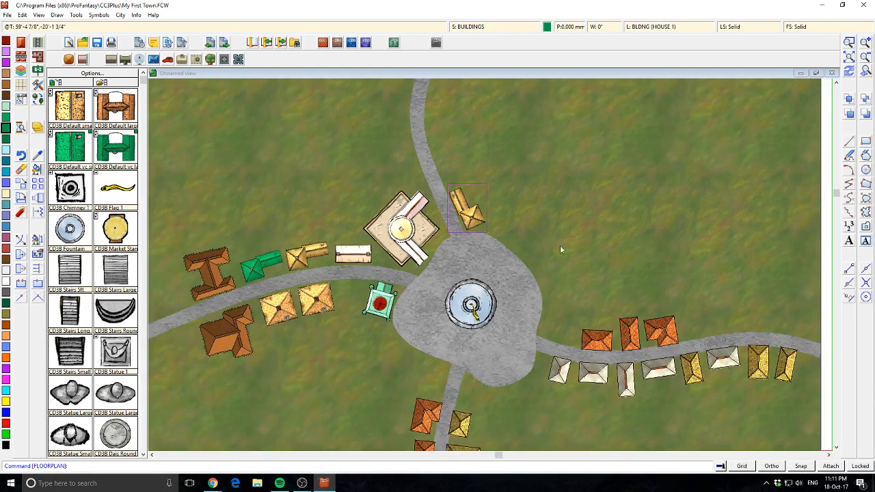
key(ctrl+o)
click(422, 273)
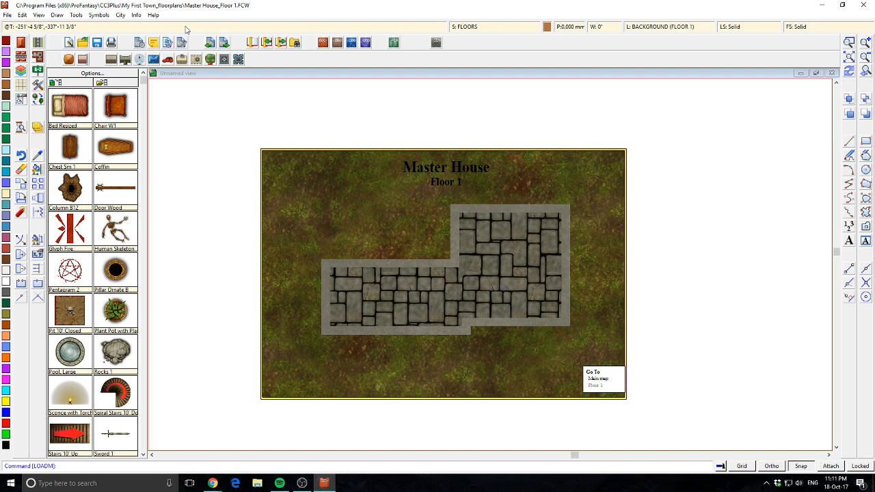
Step: Switch to the dungeon tools and place a wooden door in the north wall of the floorplan's western wing
click(338, 43)
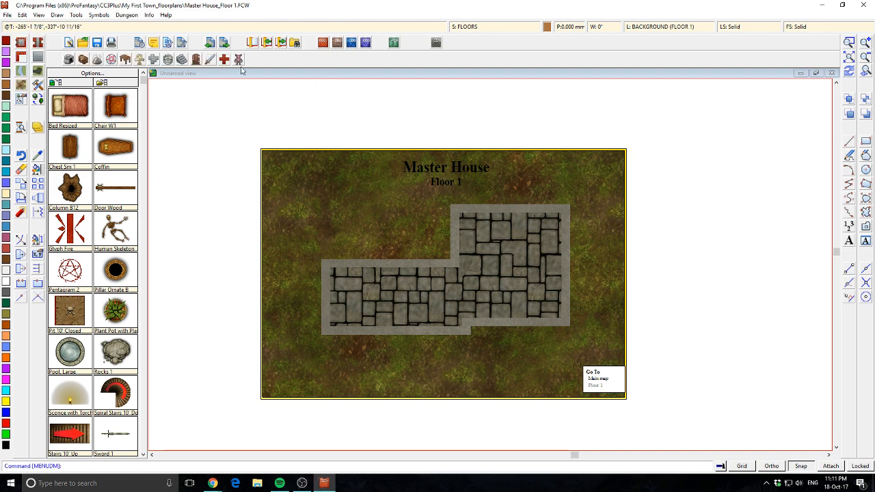
click(182, 60)
click(116, 147)
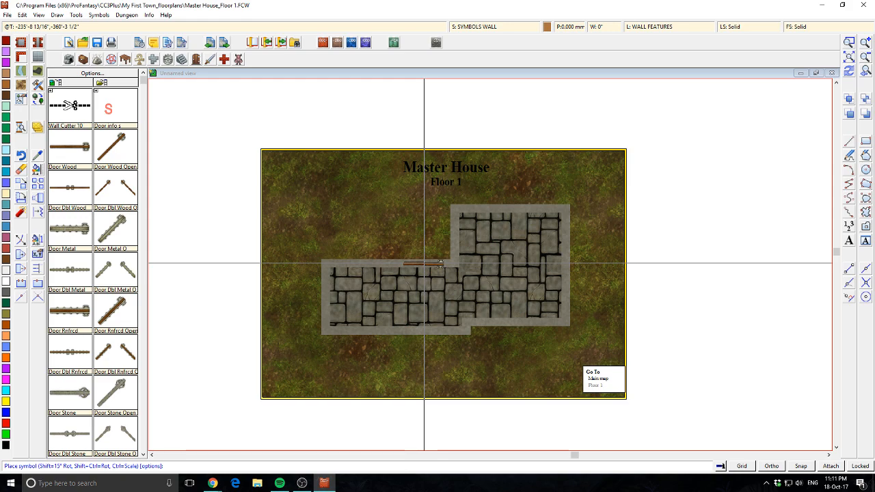
click(424, 262)
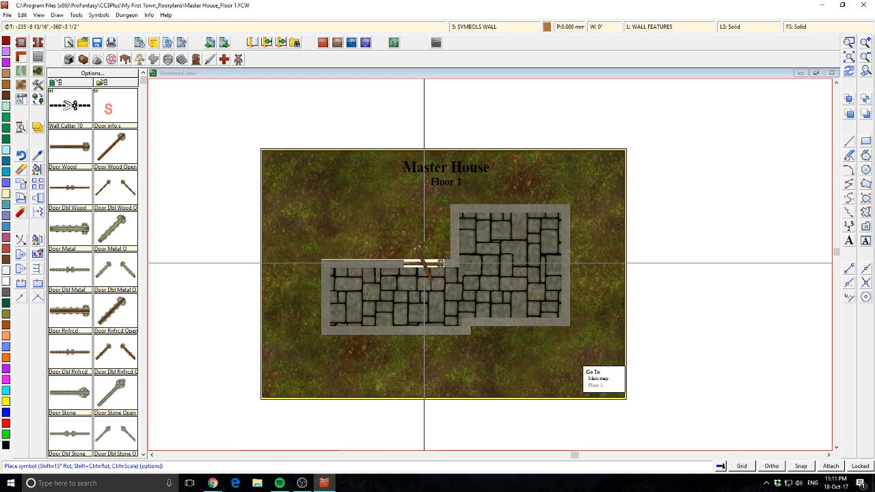
Step: From the DD3 Color Furniture catalog, place a hex table with chairs in the eastern room and Candelabrum 1 in its northwest corner
click(124, 60)
double_click(411, 146)
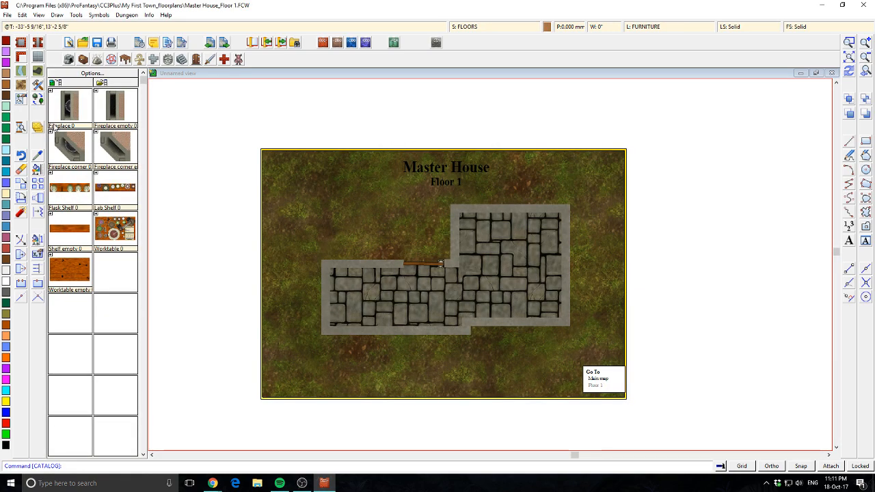
click(124, 60)
double_click(411, 143)
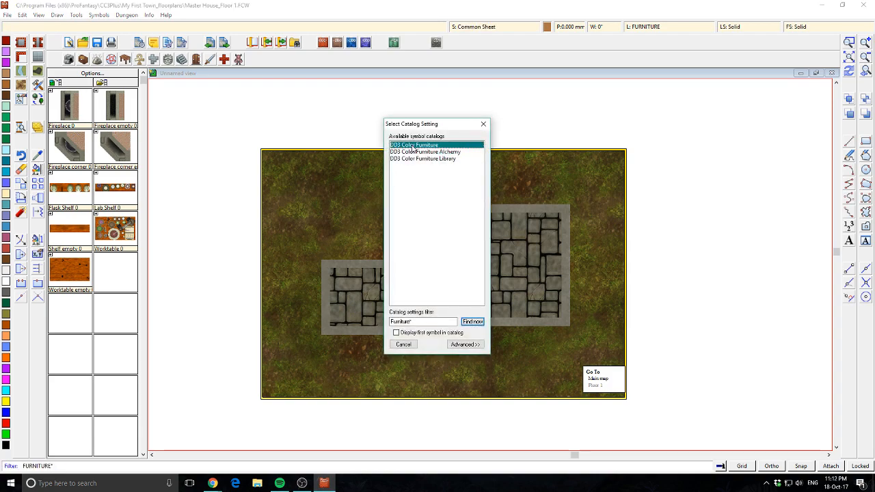
click(69, 106)
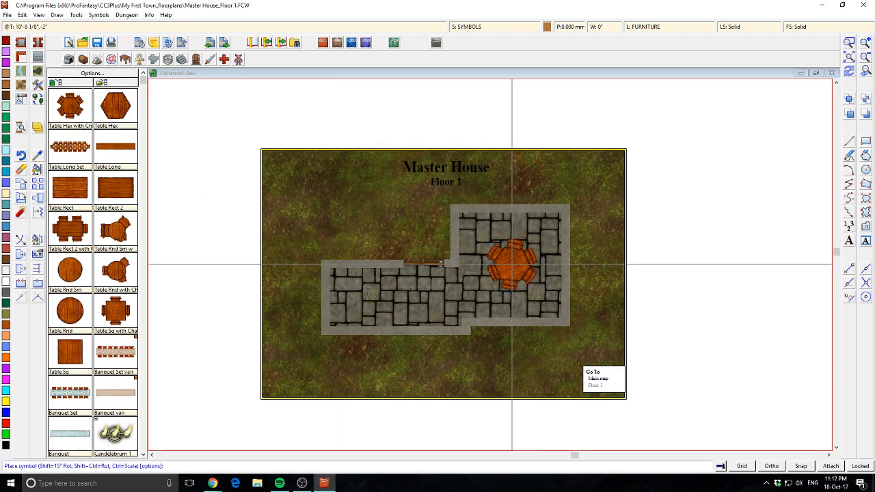
click(513, 262)
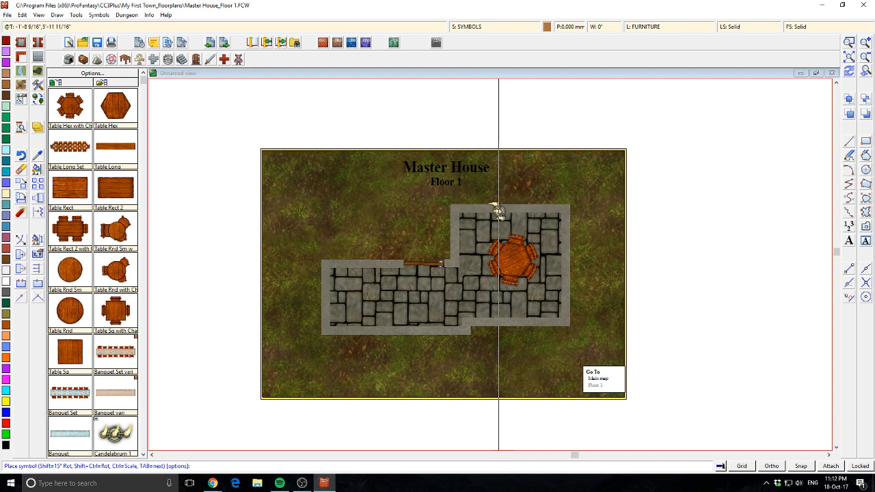
click(469, 223)
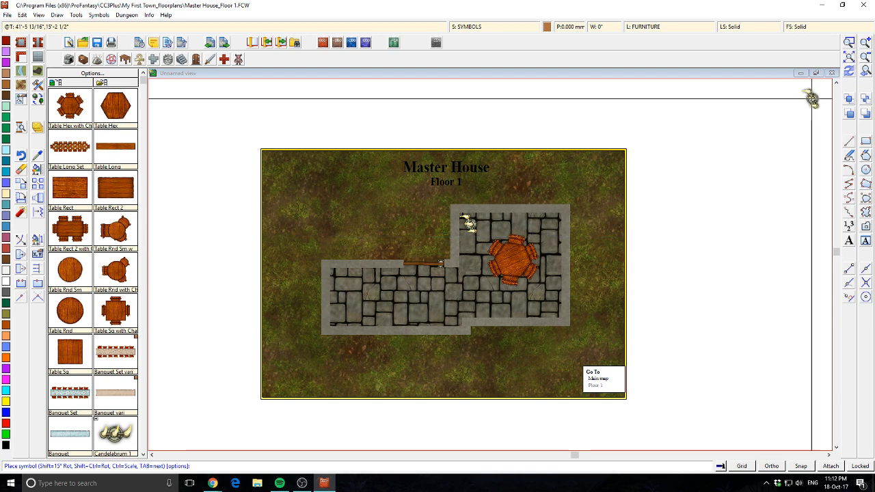
key(Escape)
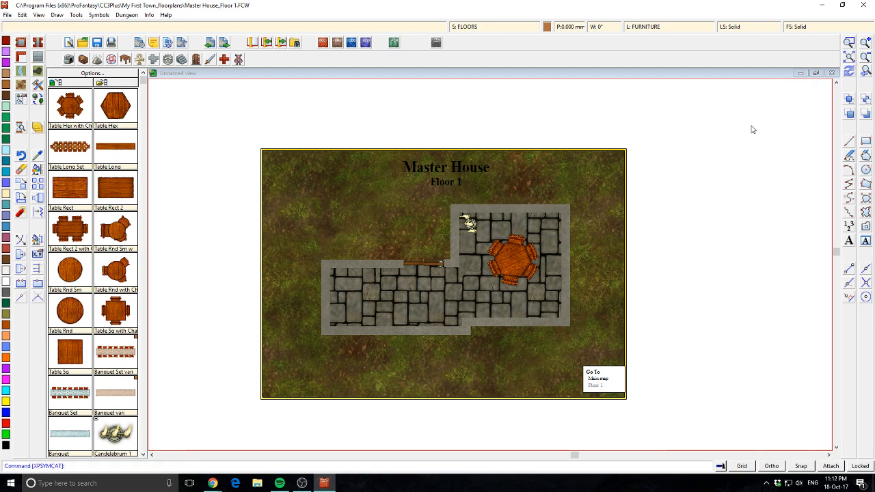
Step: Return to the My First Town map through the floorplan's Main map link, saving the floorplan changes
click(599, 383)
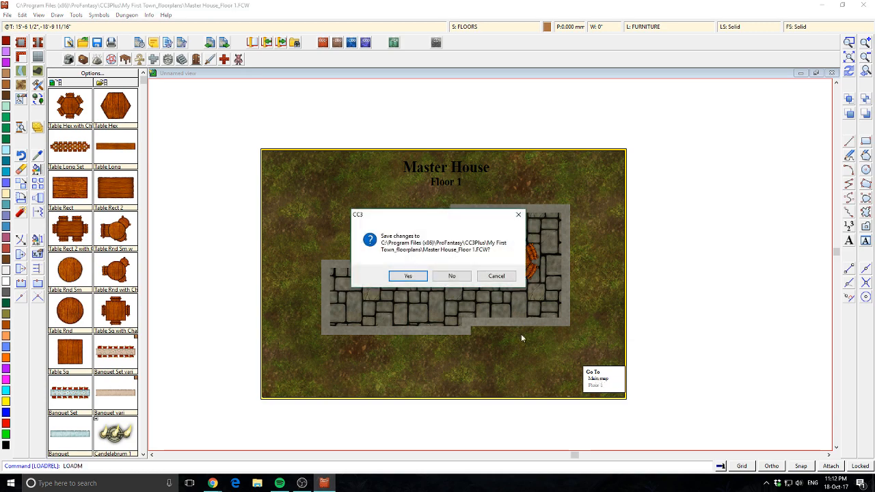
click(408, 276)
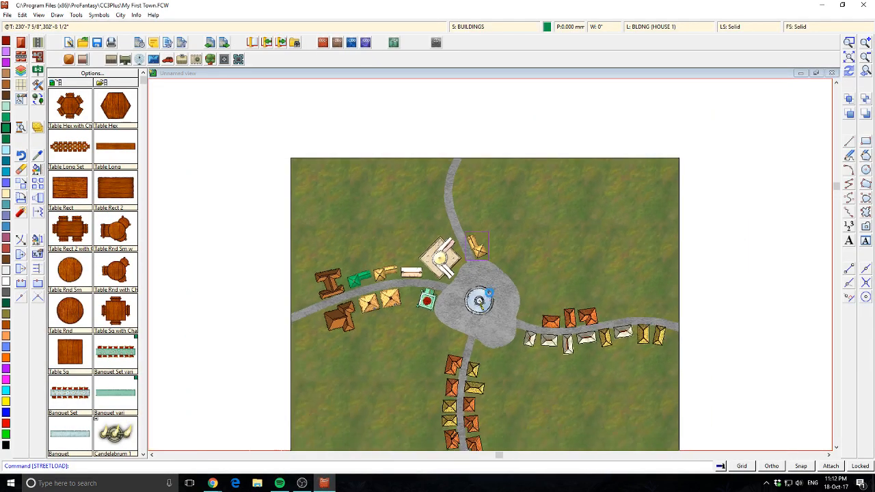
scroll(477, 260, up, 3)
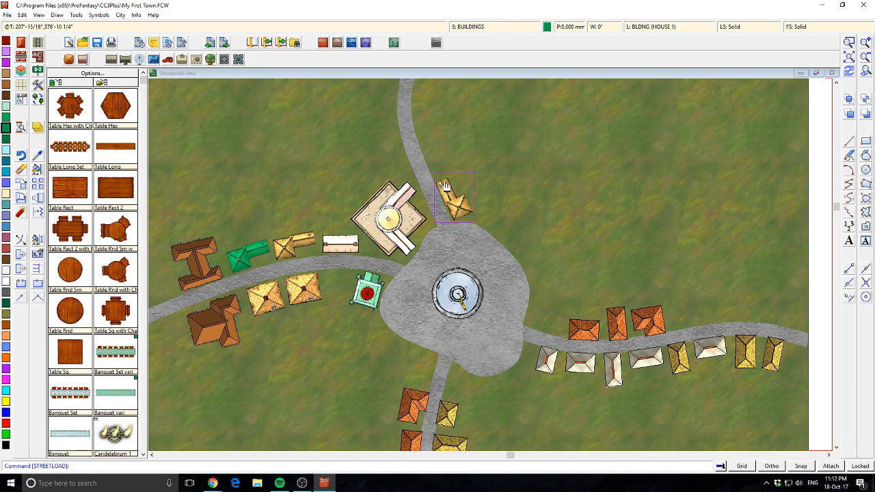
drag(543, 217, 609, 190)
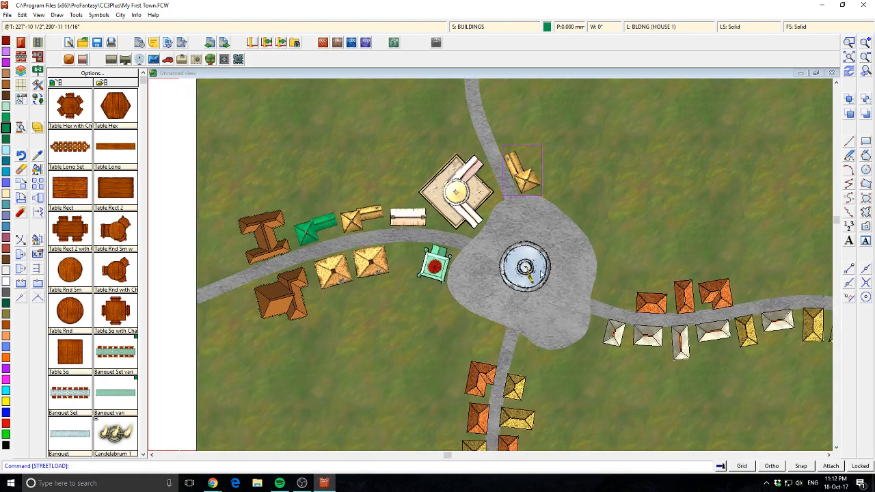
drag(613, 277, 536, 321)
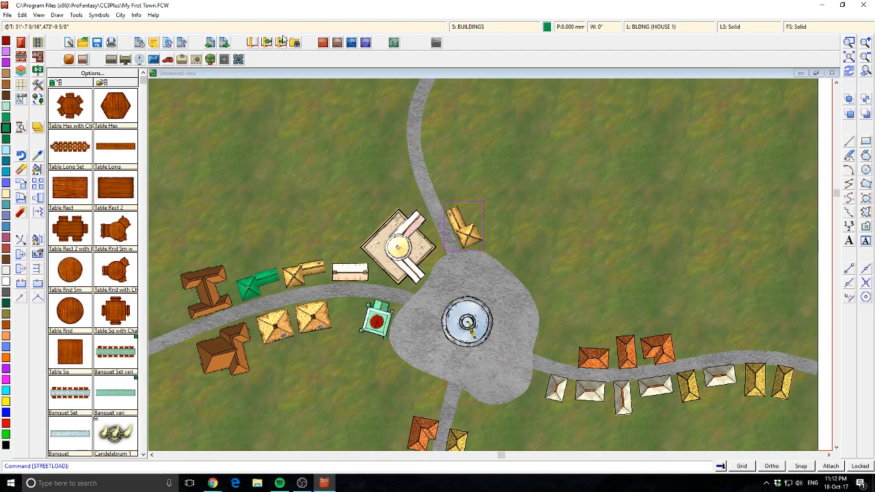
click(353, 43)
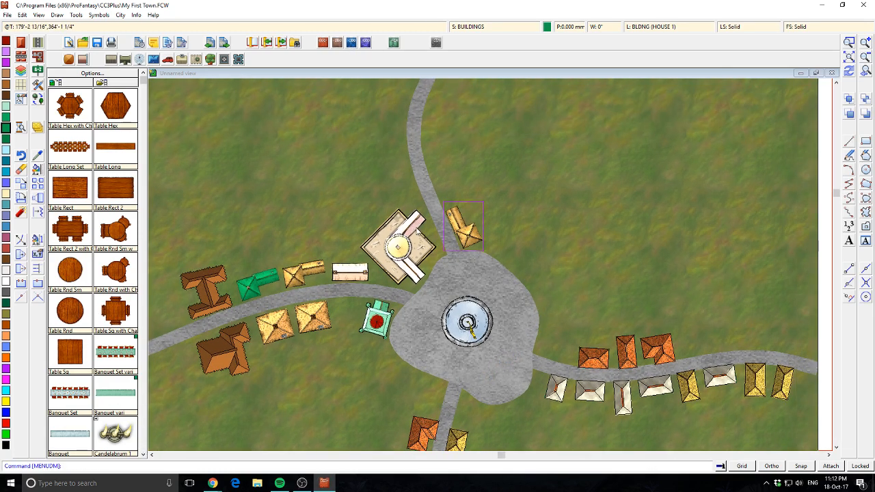
Step: Create a linked floorplan titled H House for the brown H-shaped house at the western end of the road
scroll(431, 233, up, 1)
drag(389, 269, 622, 194)
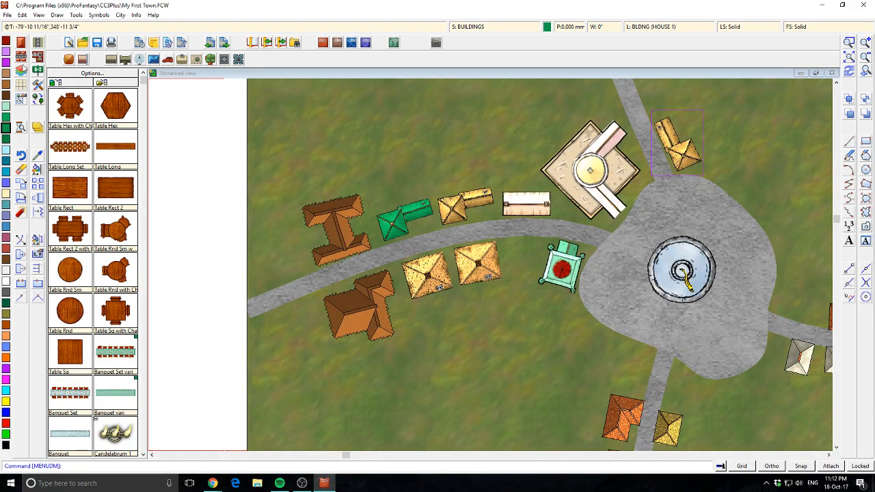
click(37, 57)
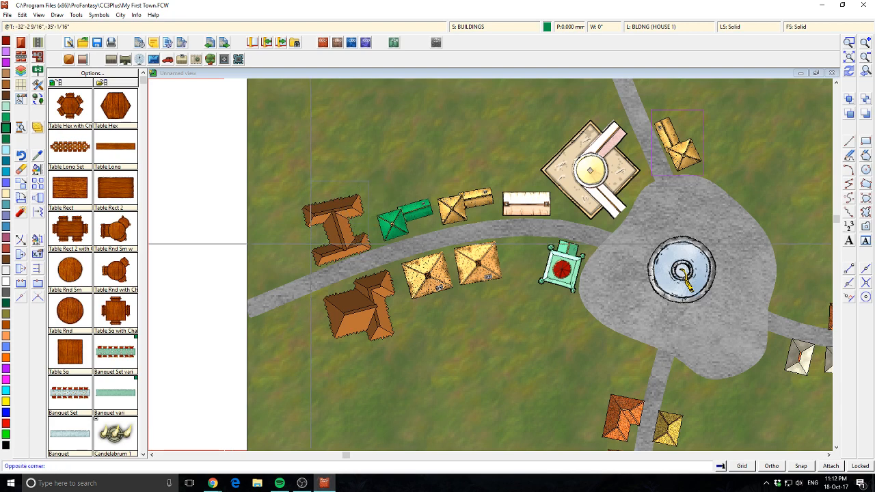
click(311, 248)
right_click(337, 216)
click(337, 220)
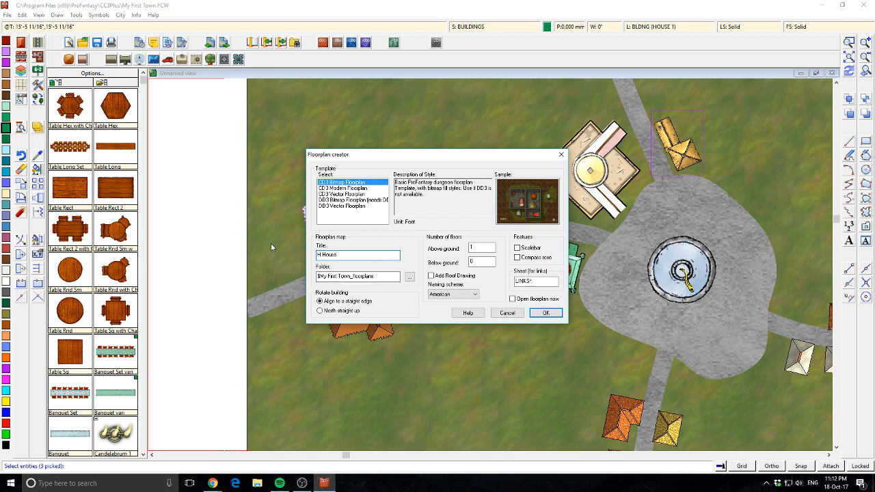
click(545, 312)
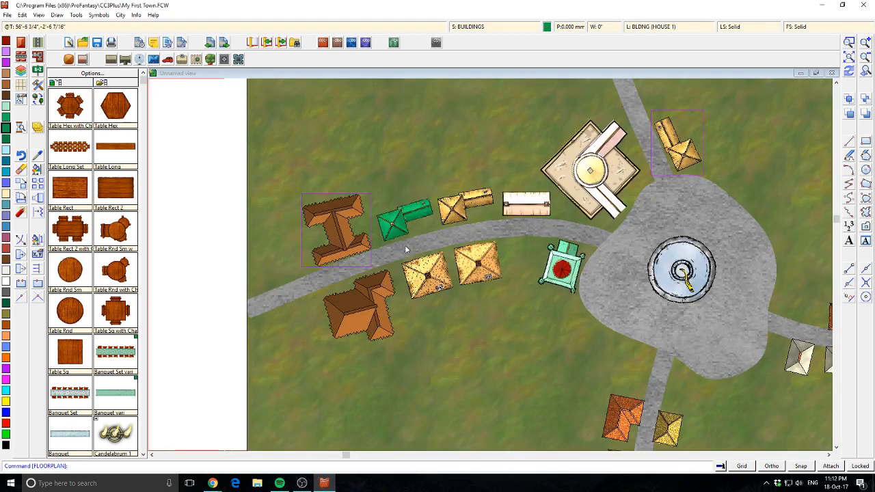
Step: Open the H House floorplan from its town map link and show where the central section meets the southern wing
click(425, 277)
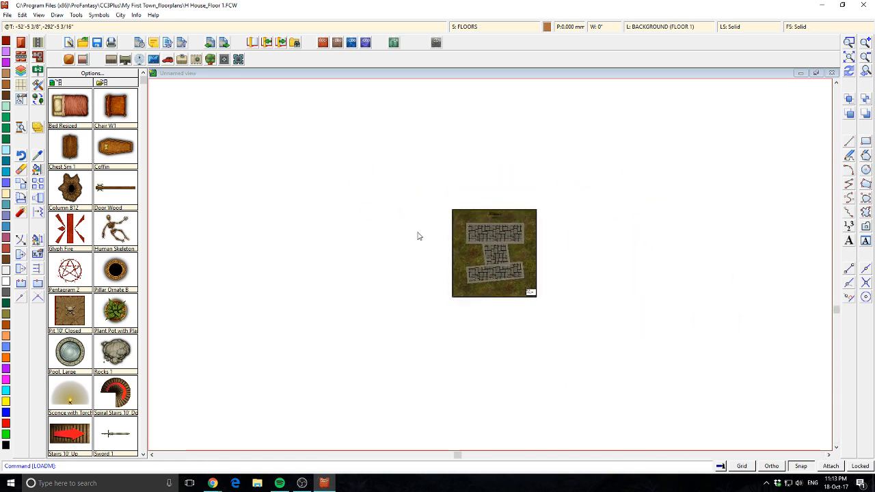
scroll(445, 230, up, 10)
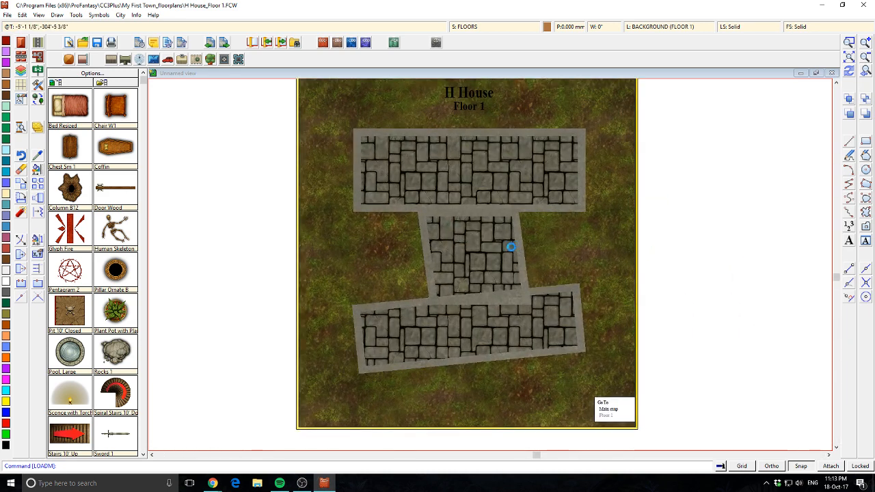
drag(510, 246, 502, 253)
scroll(487, 246, up, 1)
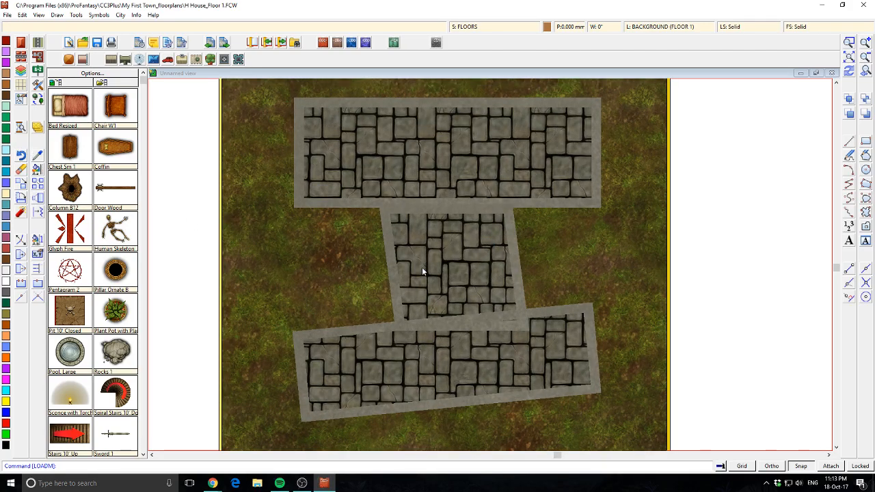
scroll(422, 270, up, 3)
drag(473, 300, 413, 192)
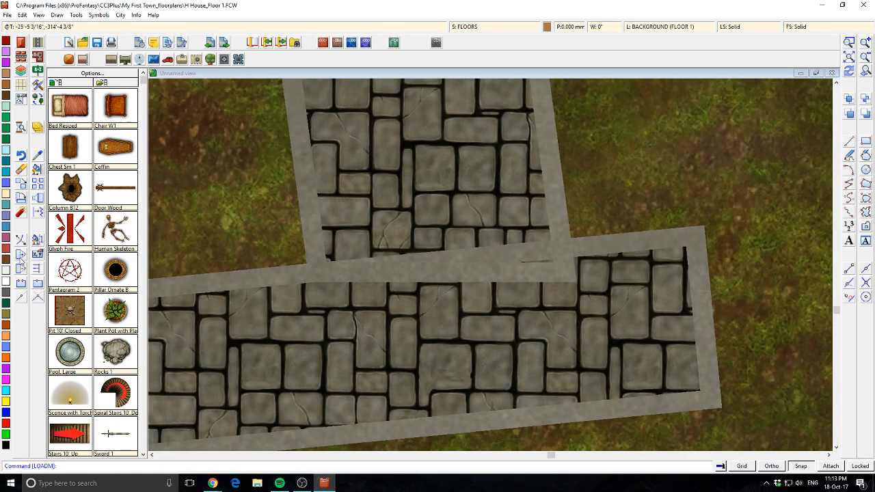
Step: Break the central section's floor outline along the wall it shares with the southern wing, and redraw the map
right_click(18, 255)
click(21, 270)
click(19, 284)
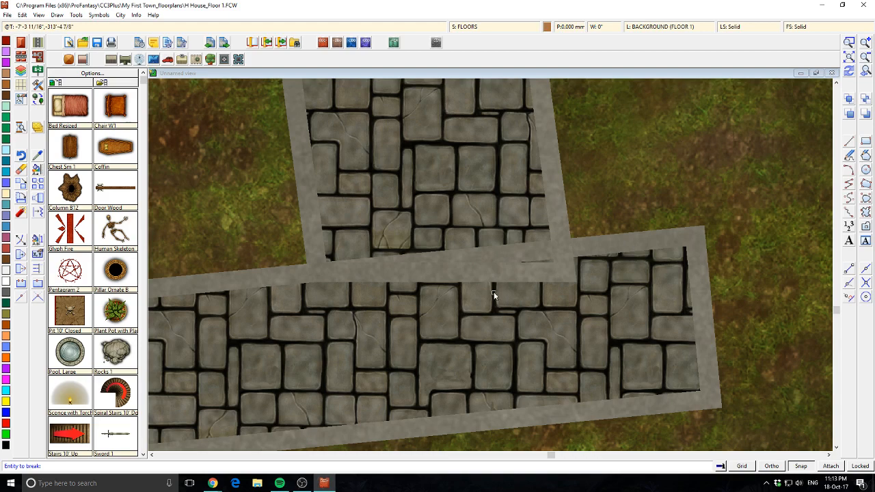
click(558, 272)
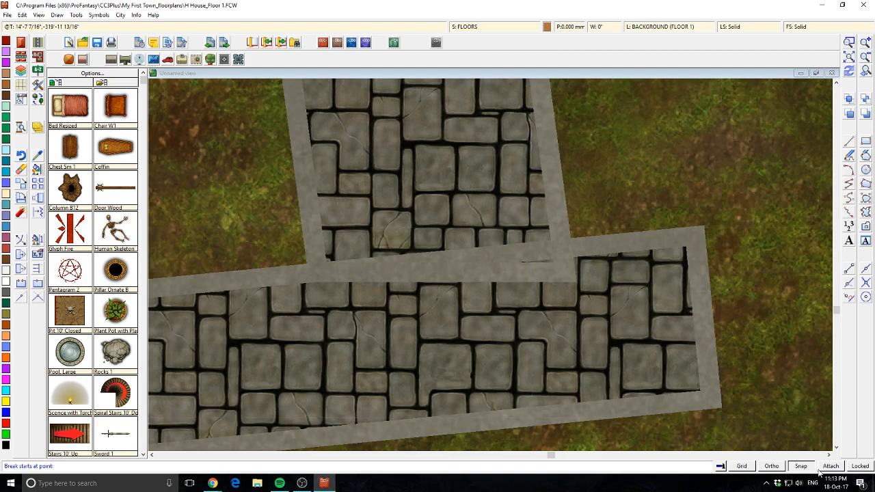
click(555, 271)
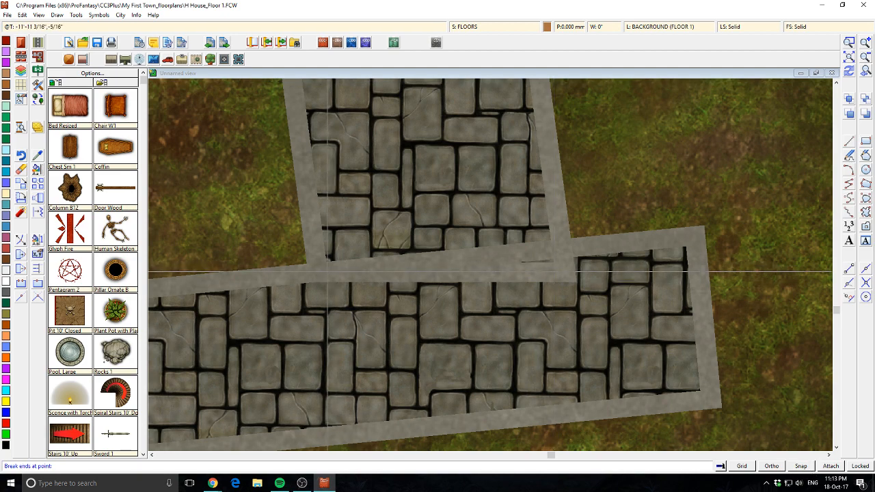
click(328, 272)
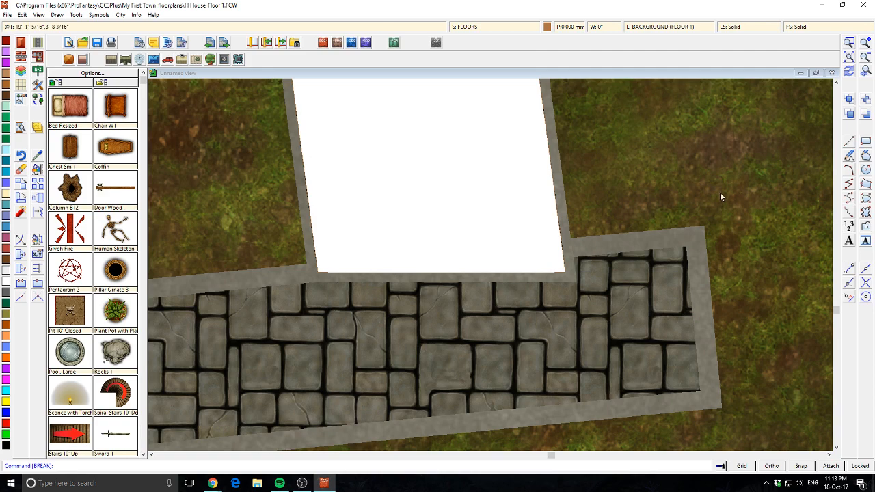
click(853, 71)
scroll(437, 232, down, 3)
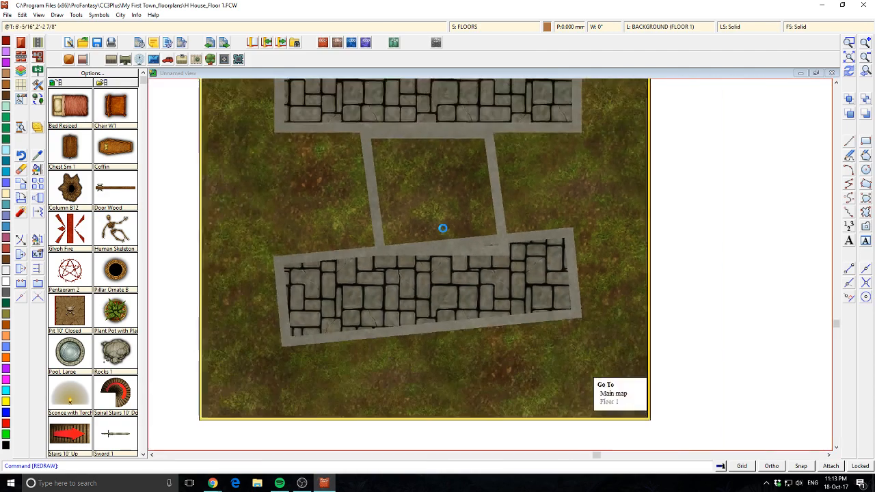
scroll(442, 229, up, 3)
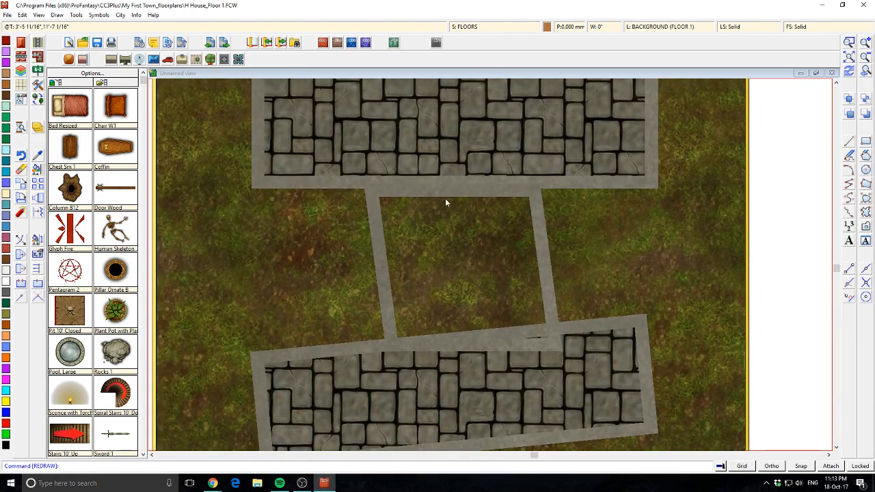
Step: Place a Coffin symbol in the northern wing and a Column B12 symbol on the ground west of the central section
click(115, 147)
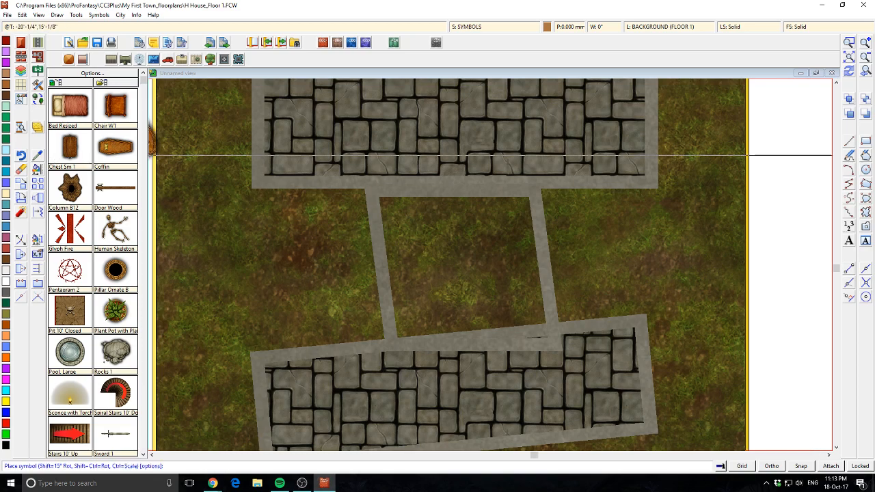
click(471, 148)
click(71, 195)
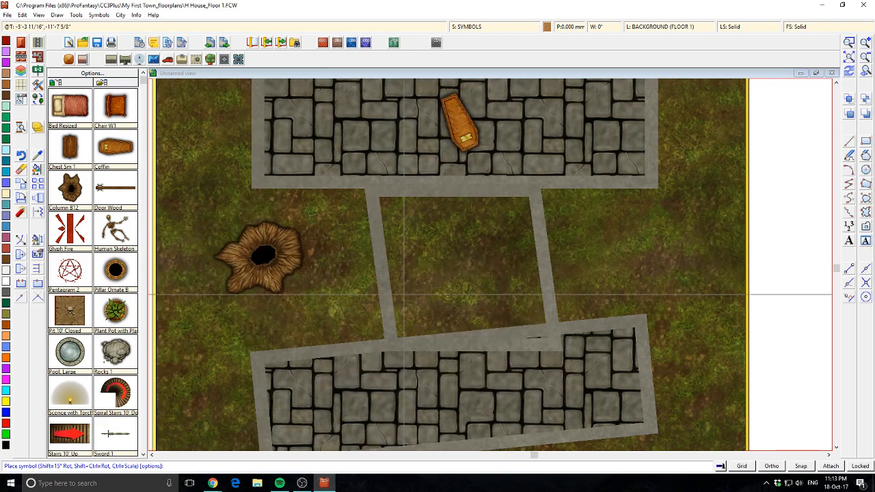
click(299, 261)
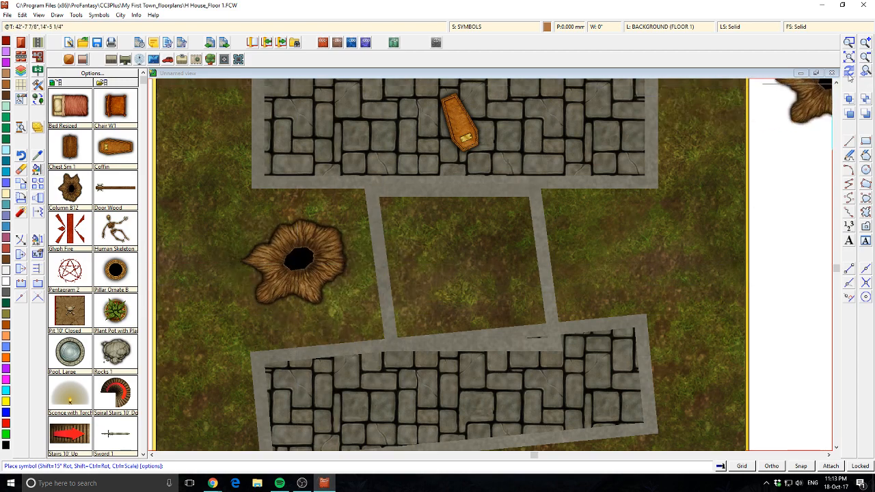
Step: Return to the town map through the floorplan's Main map link, saving the H House changes
drag(648, 293, 602, 142)
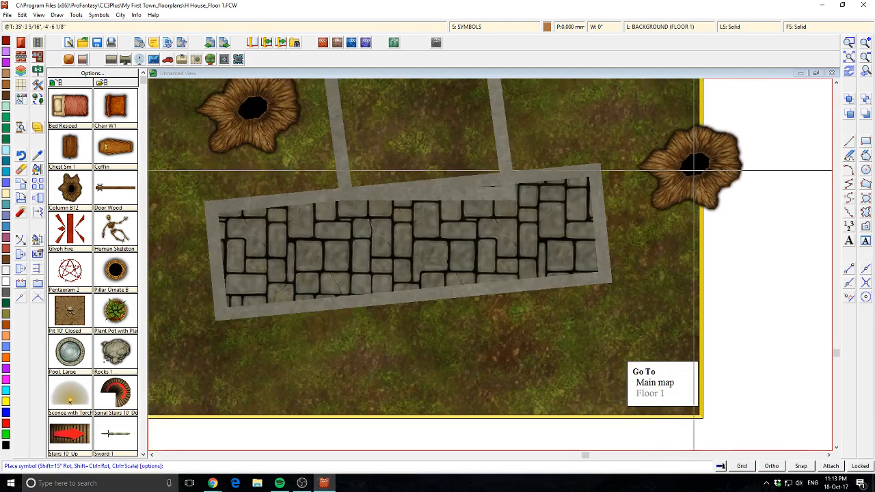
right_click(672, 241)
click(651, 383)
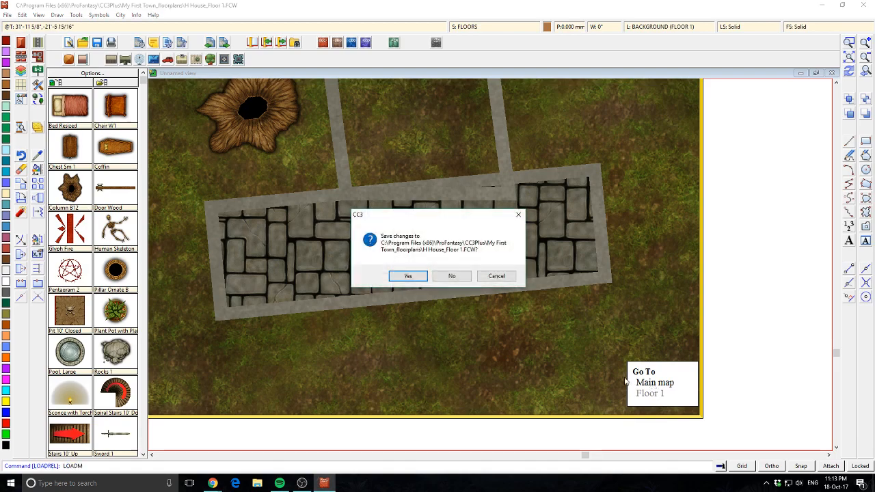
click(408, 276)
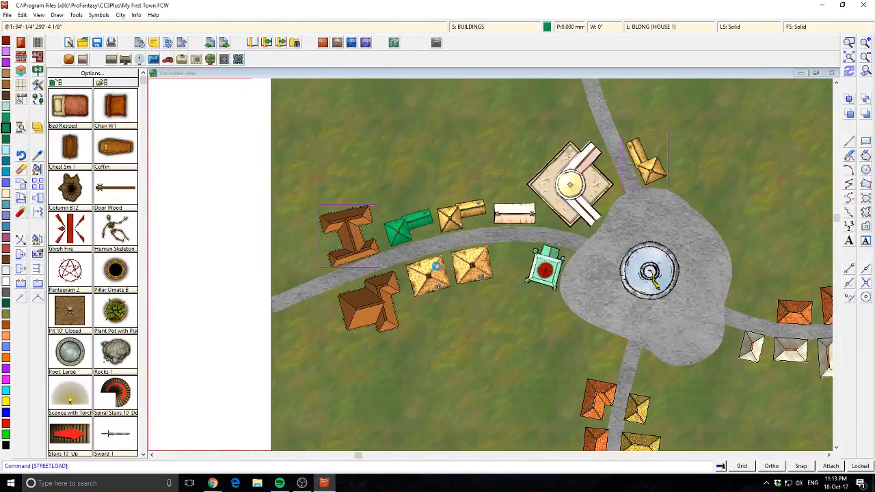
Step: Load the CD3B symbol catalog for the town map and browse to its vegetation symbols
scroll(556, 280, up, 5)
drag(556, 281, 465, 290)
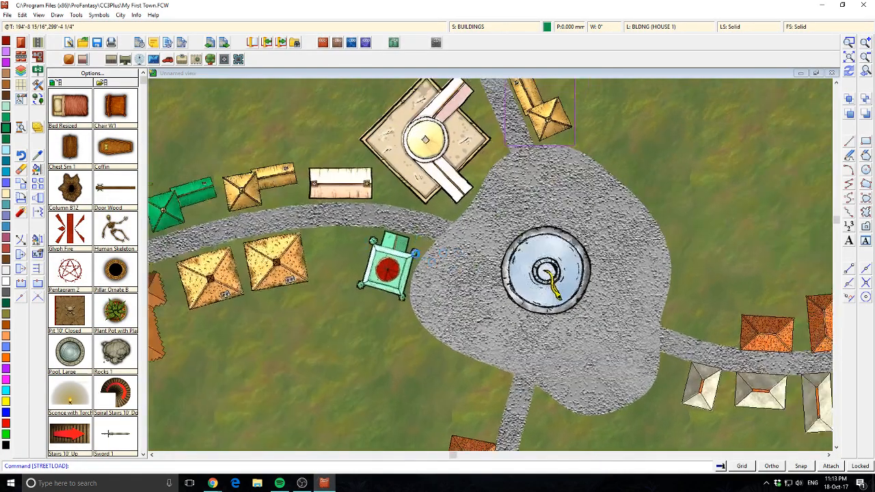
scroll(455, 263, down, 1)
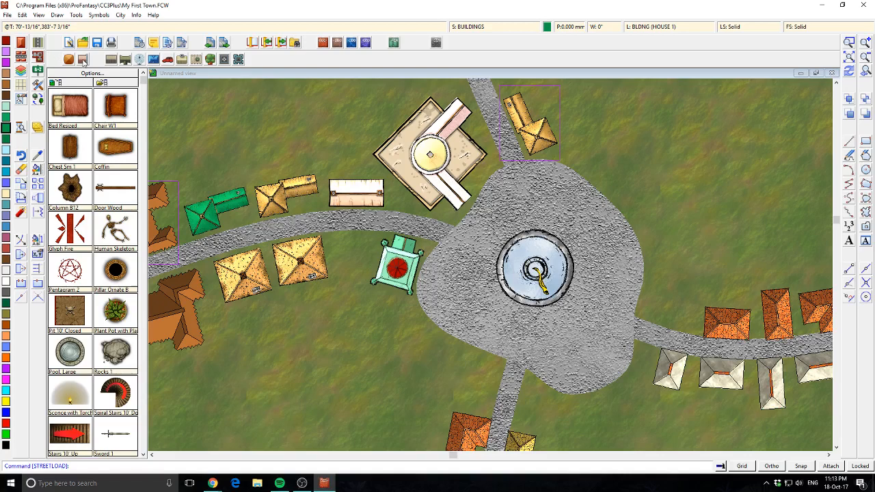
click(82, 59)
double_click(422, 151)
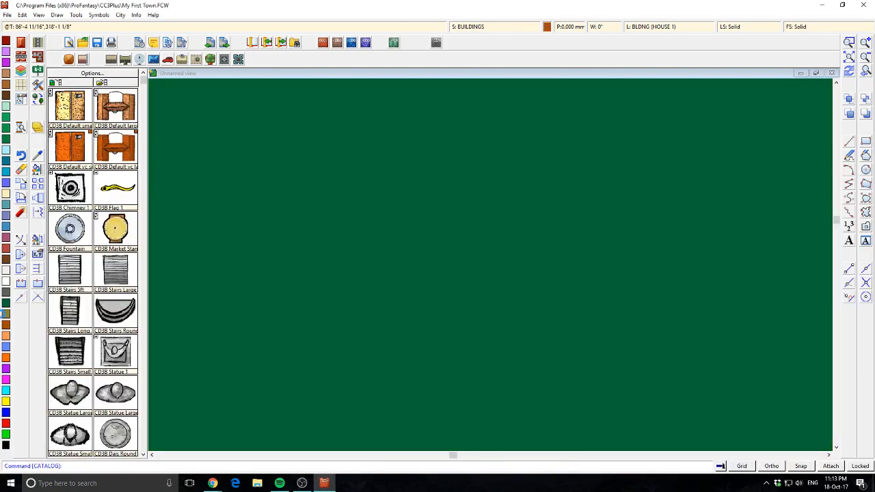
click(142, 440)
click(143, 439)
click(142, 439)
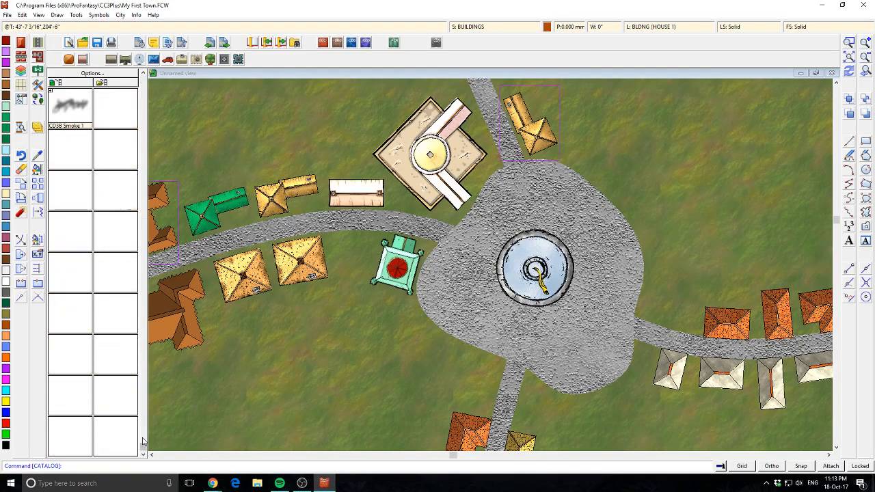
click(145, 95)
Step: Place six CD3B Bush 1 symbols around the houses on both sides of the road west of the plaza
click(70, 393)
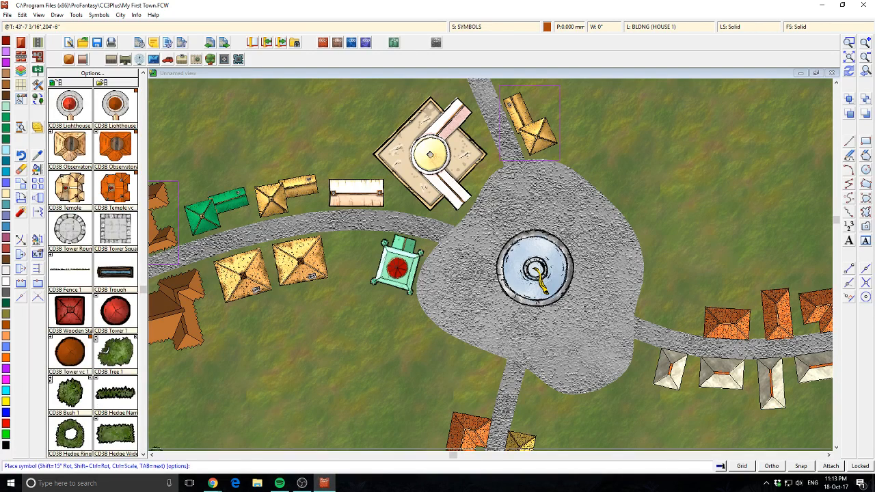
click(347, 244)
click(304, 297)
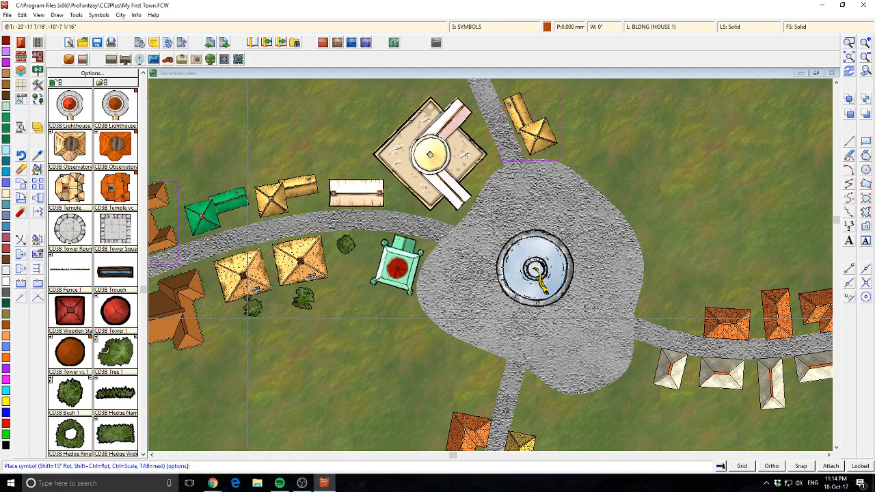
click(253, 312)
click(236, 171)
click(358, 159)
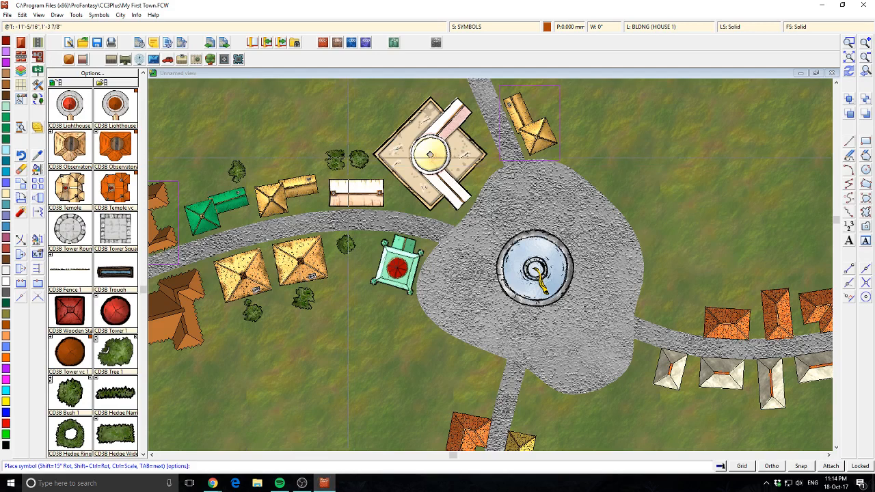
click(305, 160)
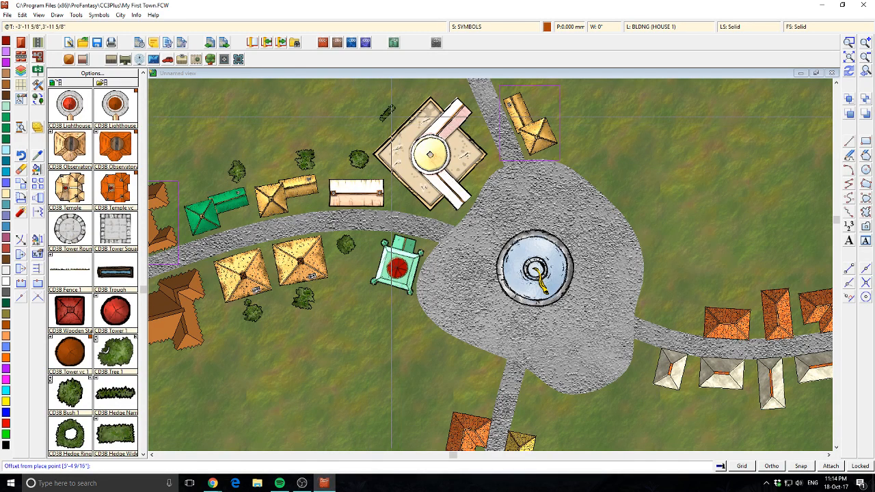
Step: Line up narrow CD3B hedge symbols diagonally along the northwest side of the diamond-shaped building
click(388, 116)
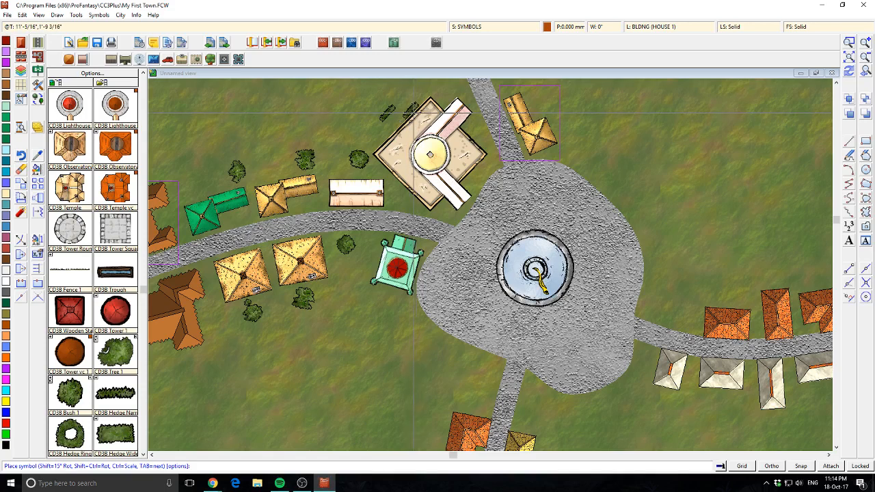
click(413, 114)
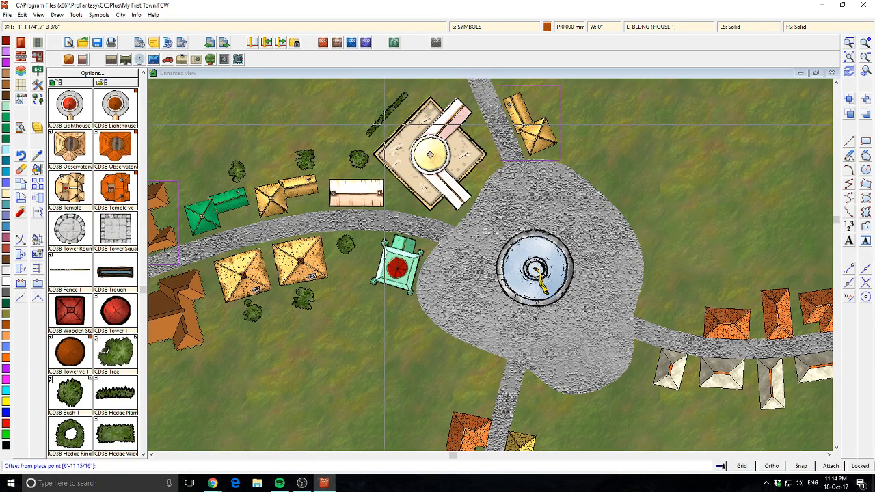
click(384, 124)
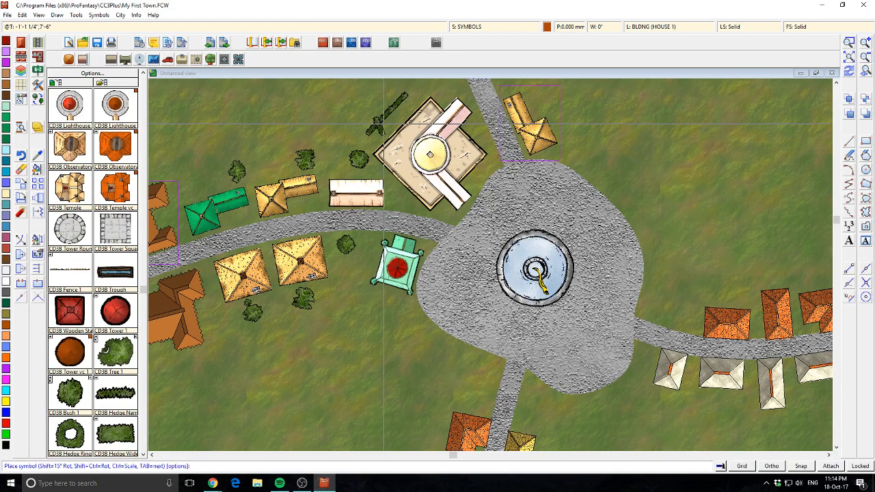
right_click(424, 168)
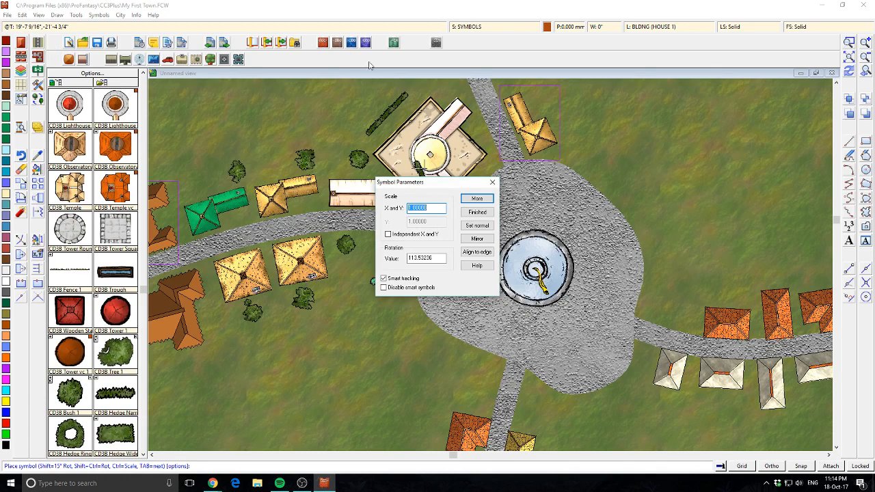
click(492, 182)
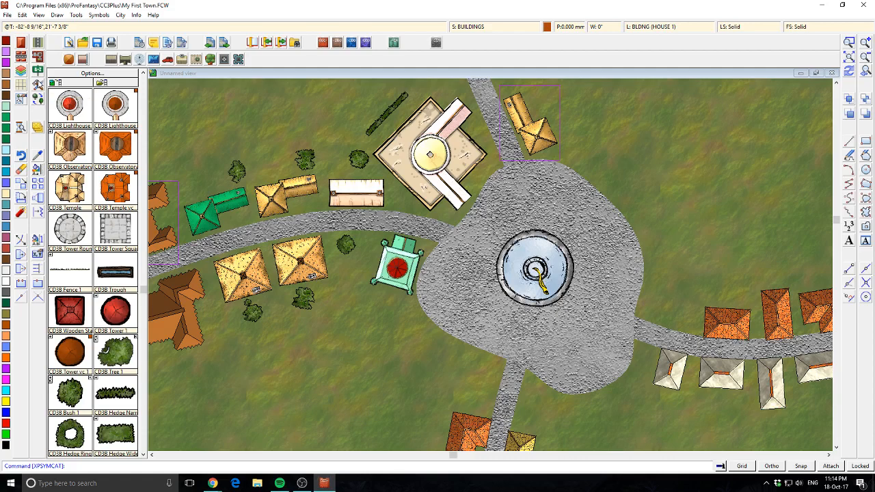
Step: Draw a four-sided Terrain, Fields polygon on the grass south of the western road's houses
click(39, 87)
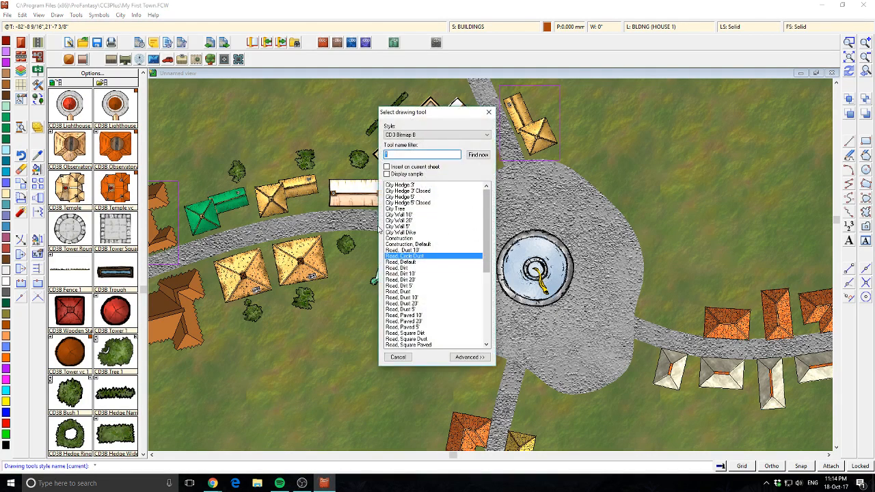
click(388, 174)
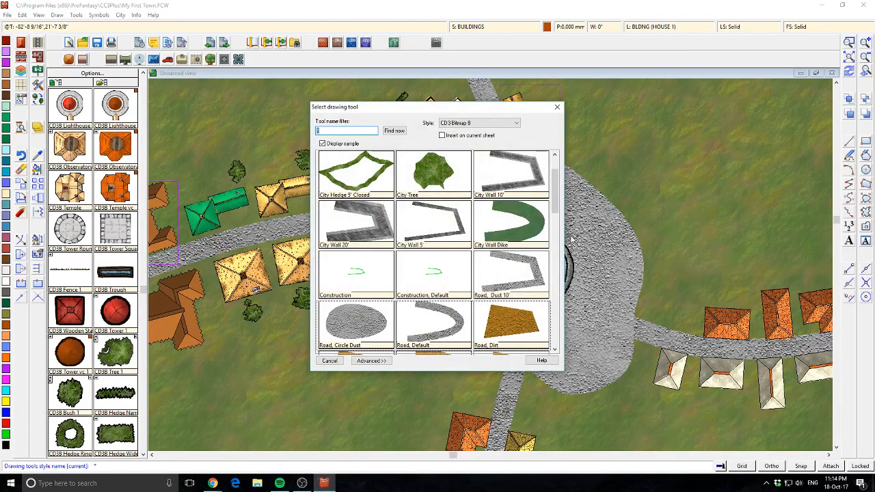
drag(557, 205, 568, 321)
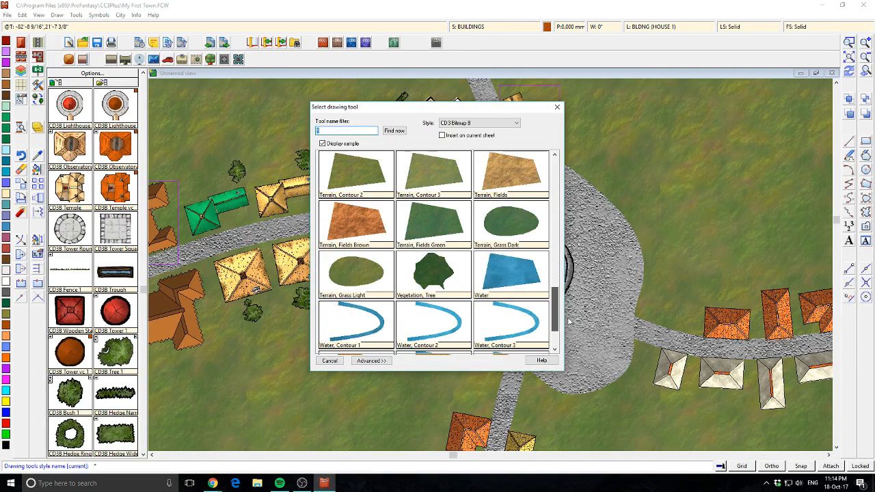
click(510, 181)
drag(506, 203, 606, 78)
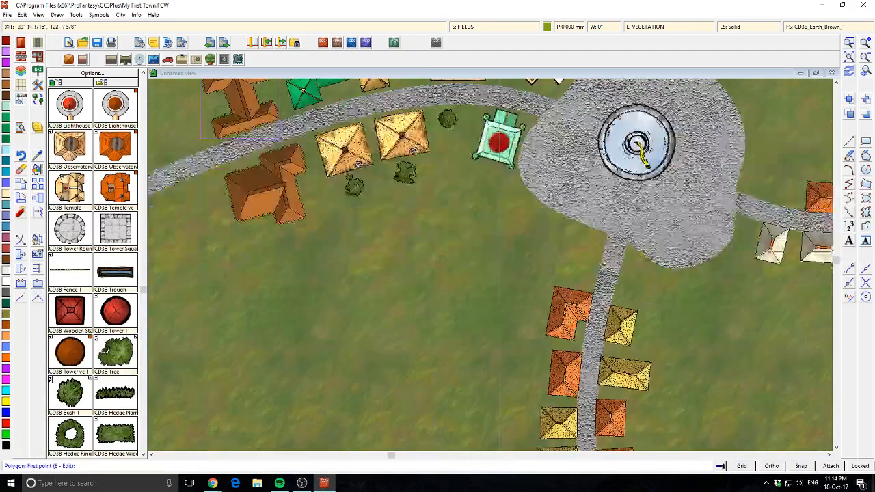
click(441, 199)
click(370, 219)
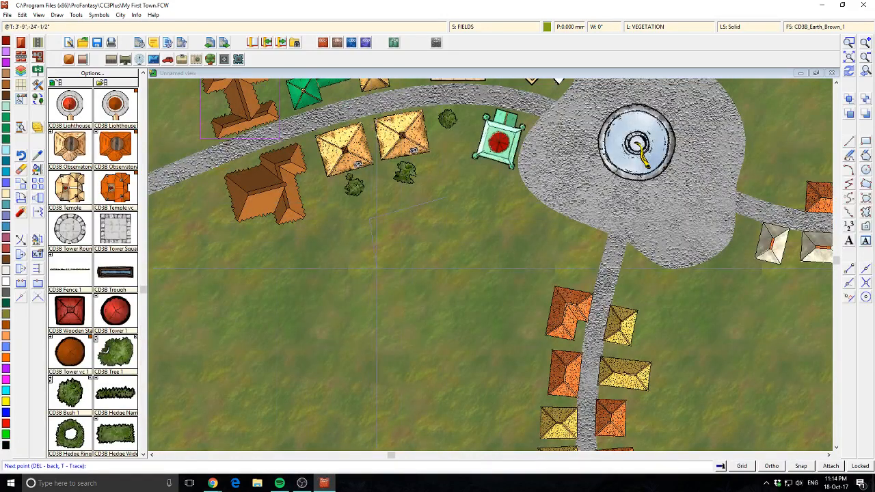
click(390, 311)
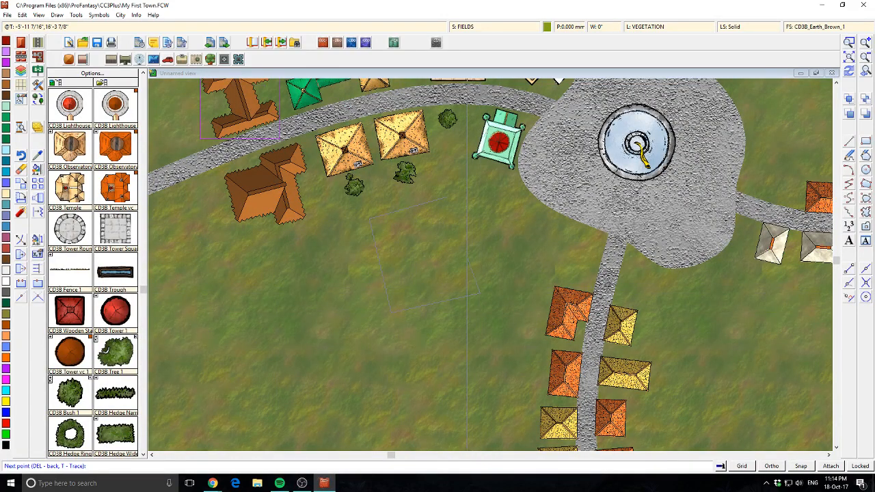
right_click(467, 199)
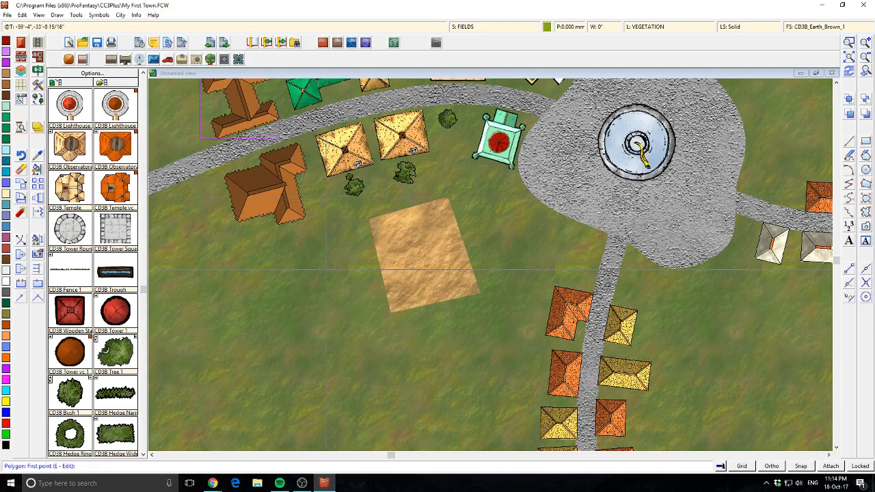
Step: Add a second four-sided brown field directly west of the first one, with a narrow gap between them
click(350, 223)
click(254, 245)
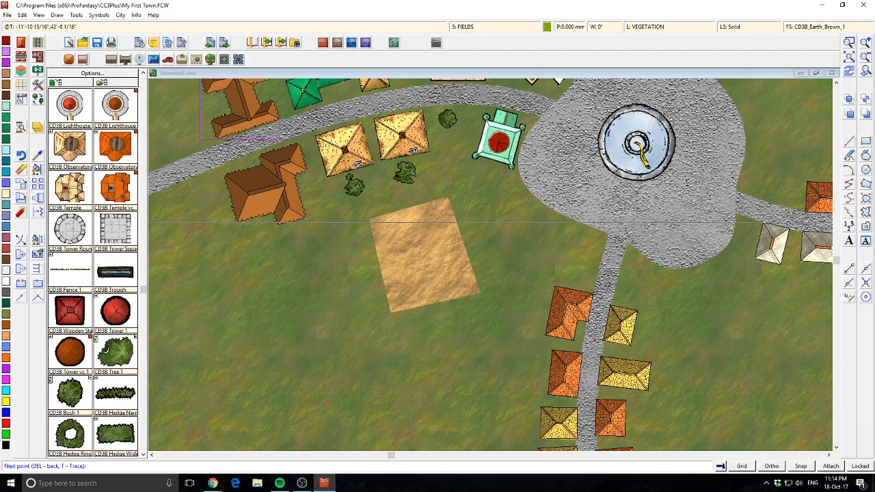
click(353, 222)
right_click(352, 222)
scroll(390, 296, down, 1)
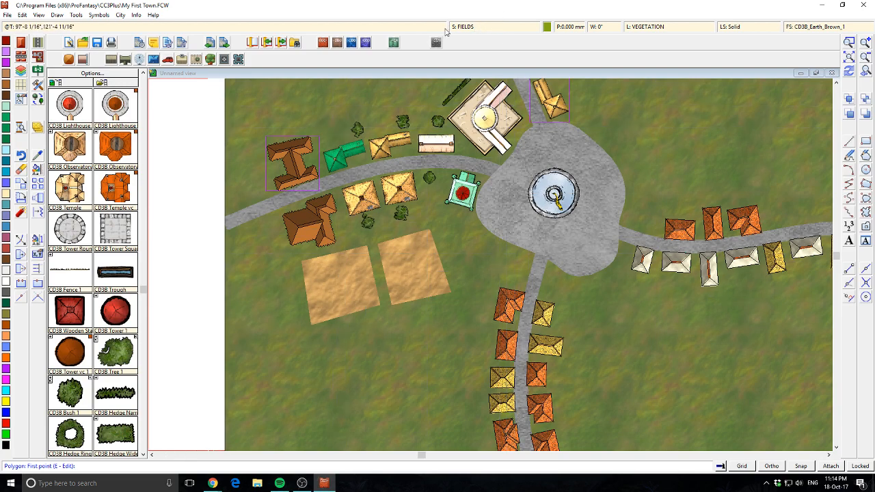
Step: Activate the sheet effects to preview the town map with them, and deactivate them again
click(475, 29)
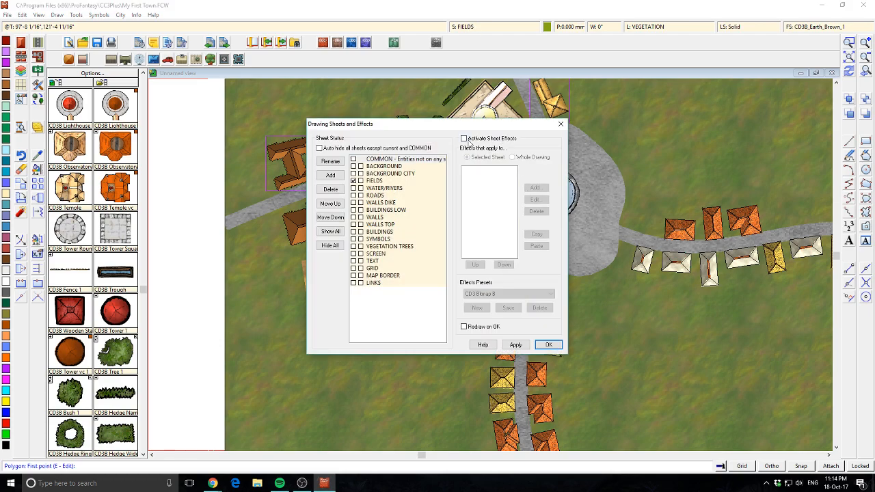
click(464, 139)
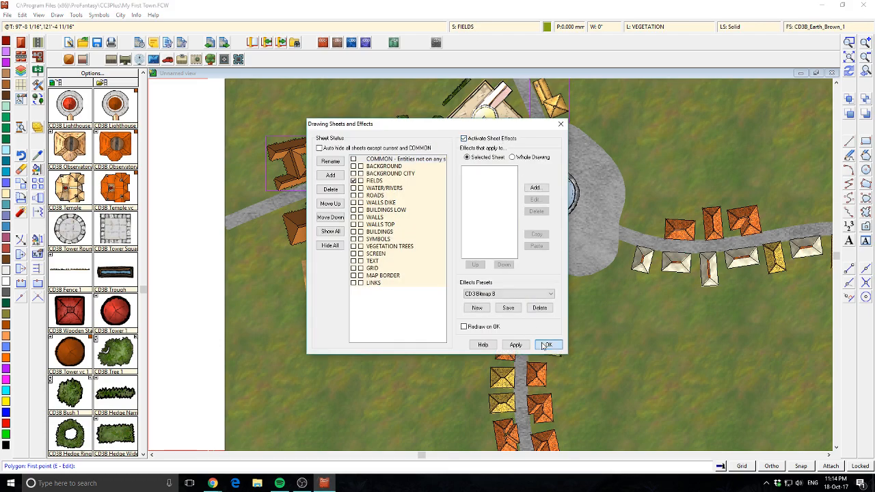
click(548, 345)
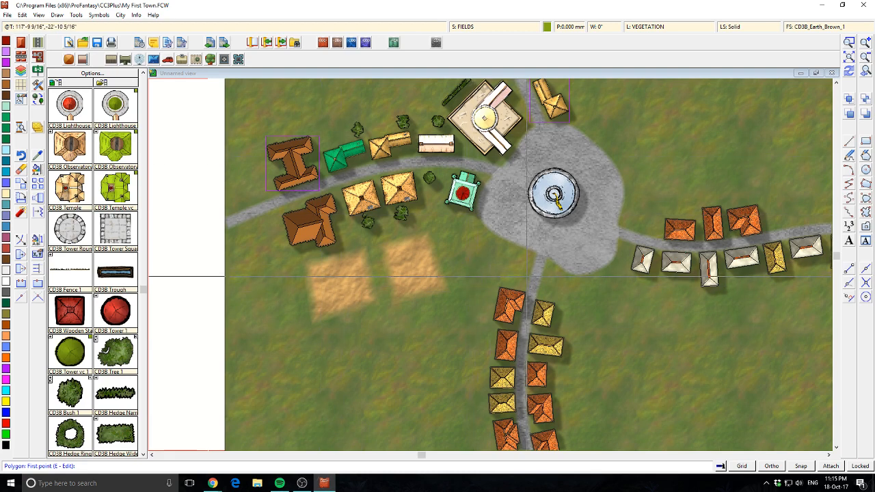
click(506, 28)
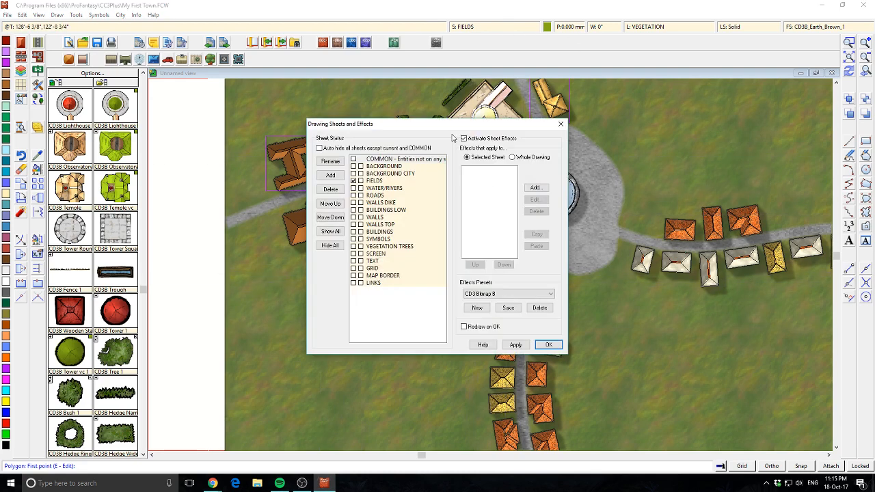
click(465, 138)
click(549, 345)
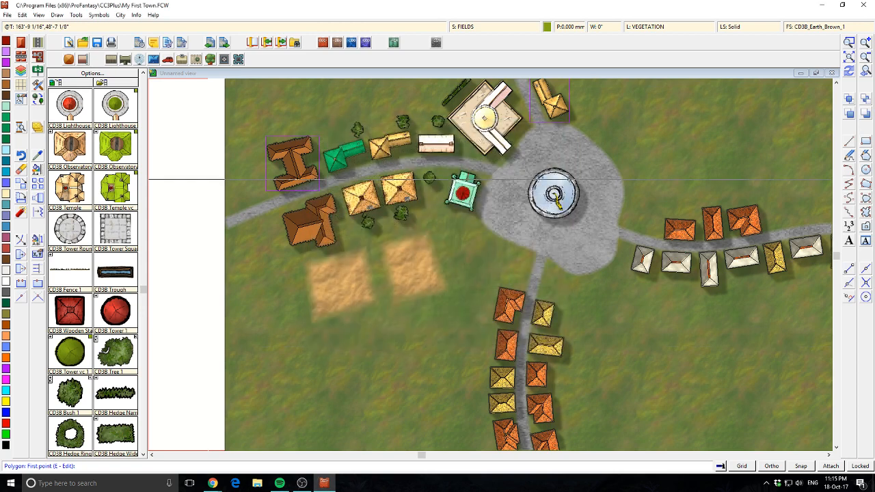
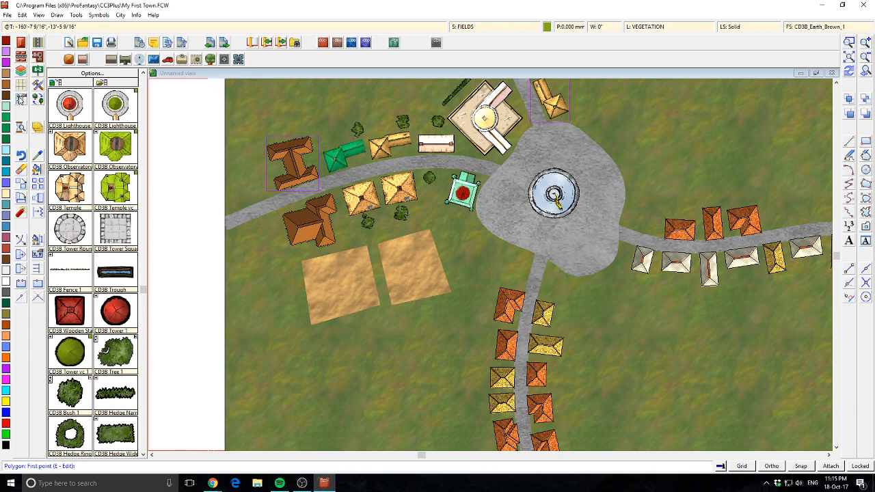
Step: Draw an angled stone city wall around the northwest houses, from the western road to the northern road
click(37, 86)
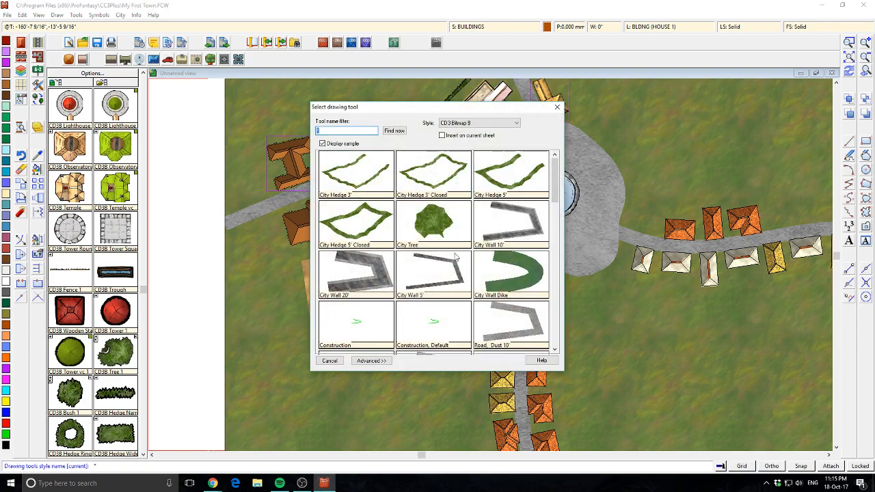
scroll(593, 263, down, 4)
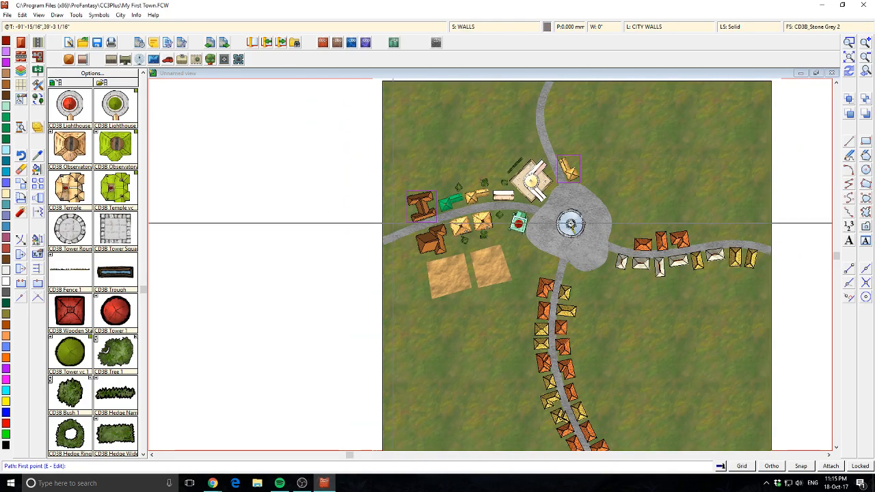
click(400, 227)
click(438, 142)
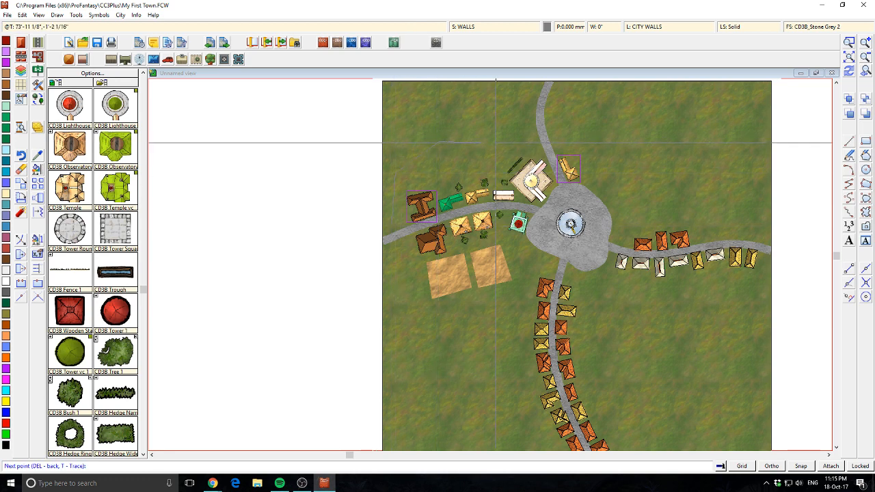
click(531, 134)
right_click(532, 135)
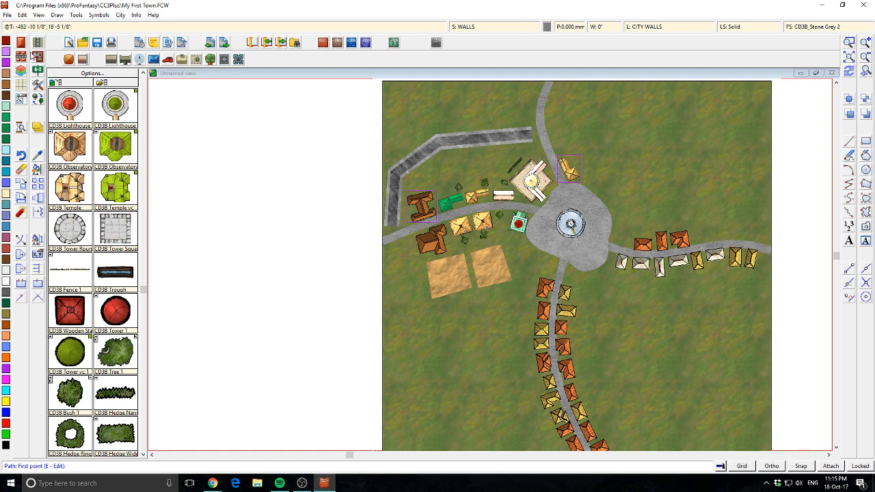
Step: Place a red CD3B Tower 1 symbol at each end of the city wall
click(114, 323)
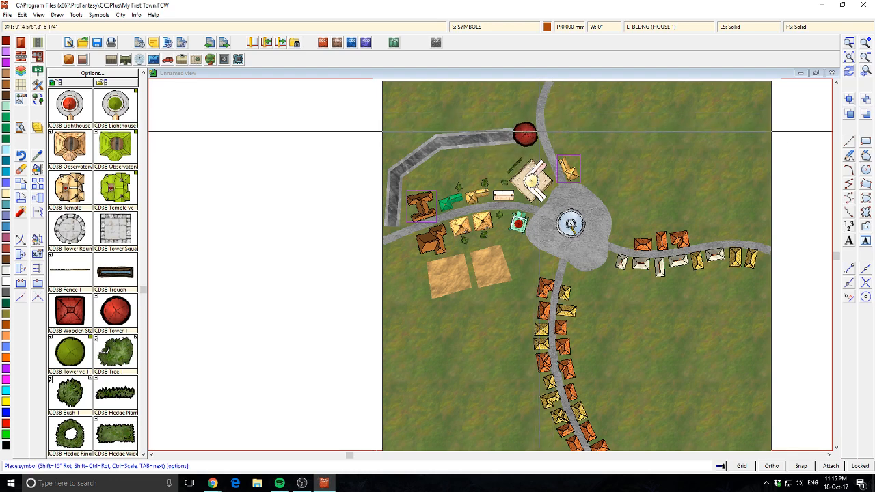
click(539, 132)
click(543, 144)
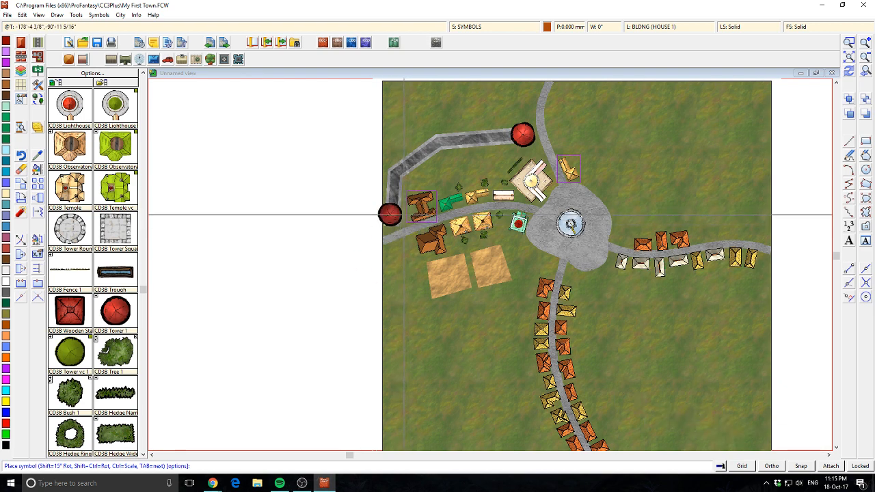
click(407, 220)
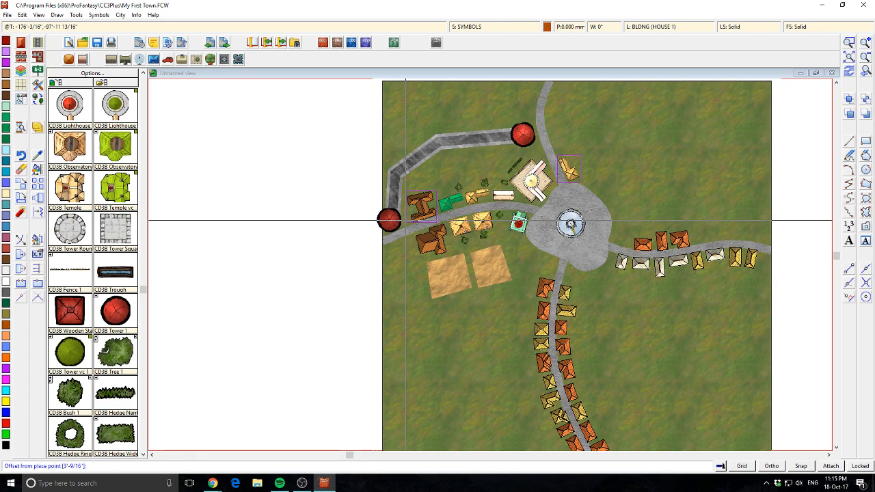
click(406, 218)
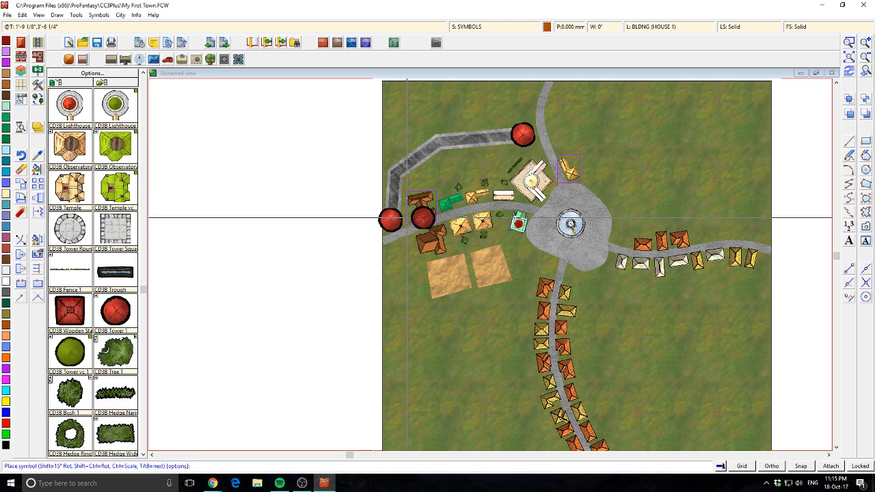
Step: Draw a smooth, curving stream from the map's southwest edge up to the open grass south of the fields
scroll(527, 267, up, 1)
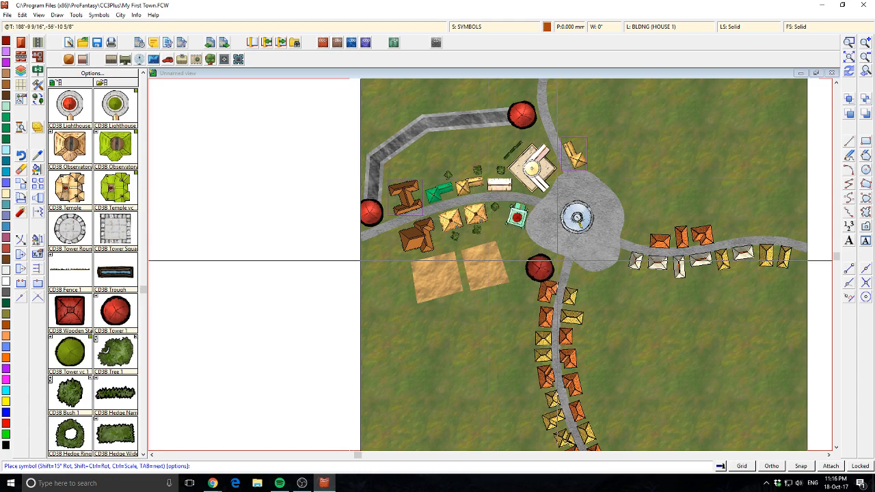
drag(556, 261, 411, 264)
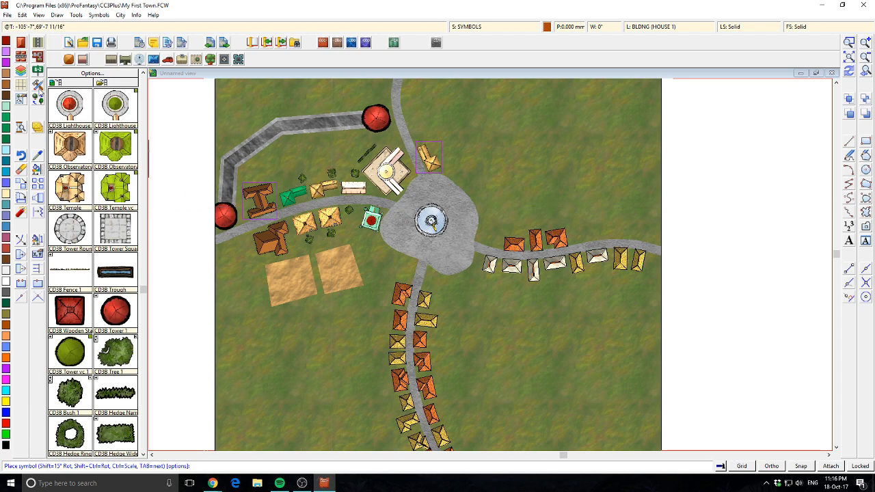
click(39, 85)
drag(555, 183, 562, 334)
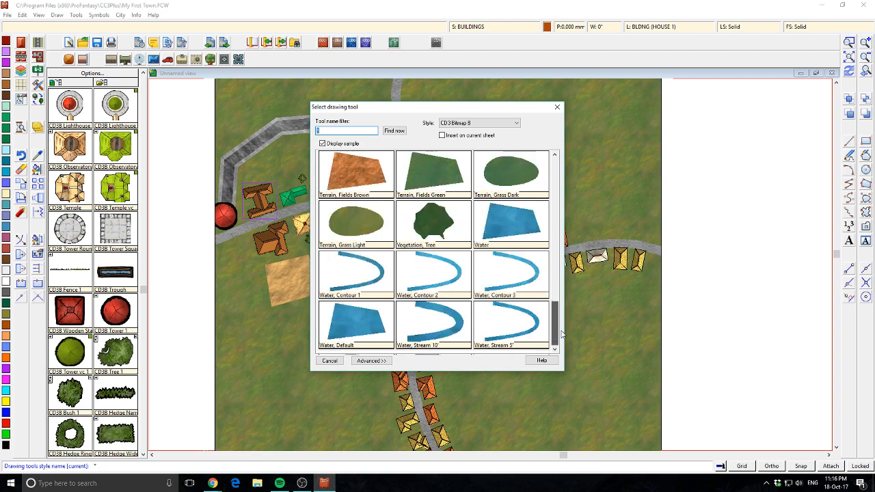
double_click(342, 280)
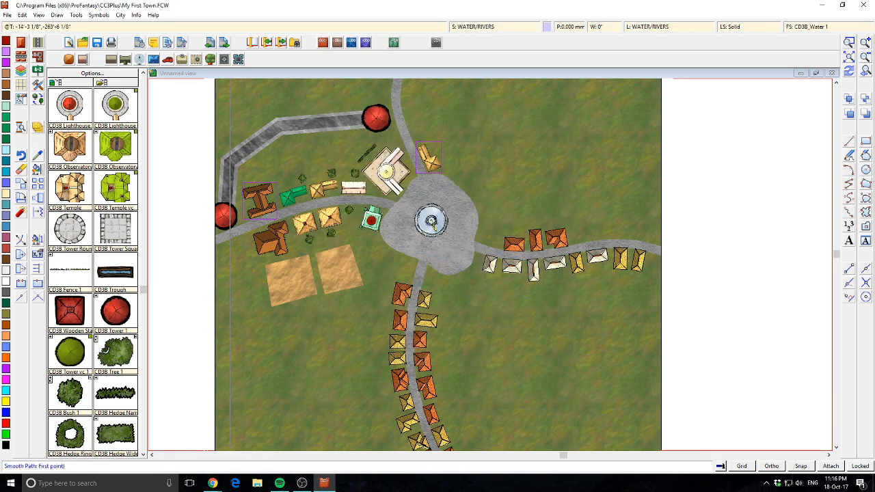
click(200, 449)
click(269, 423)
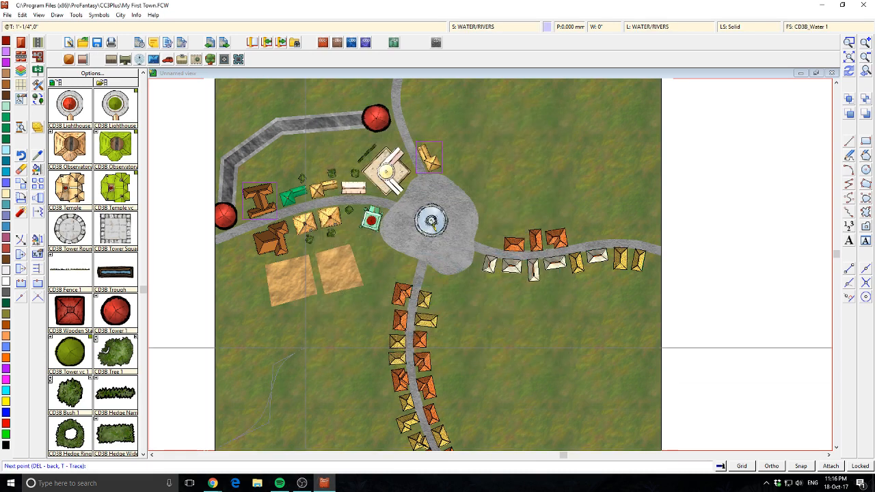
click(304, 348)
right_click(305, 348)
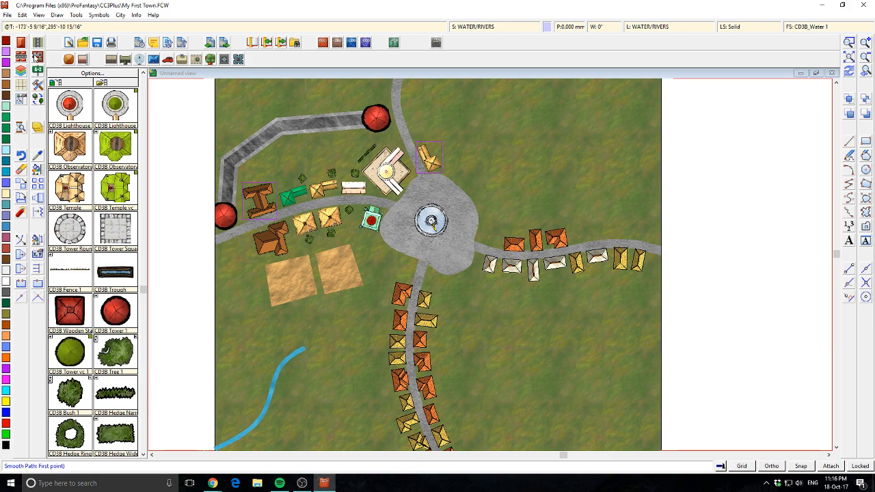
Step: Draw a filled water polygon as a lake over the stream's northern end, and show the whole map
click(39, 84)
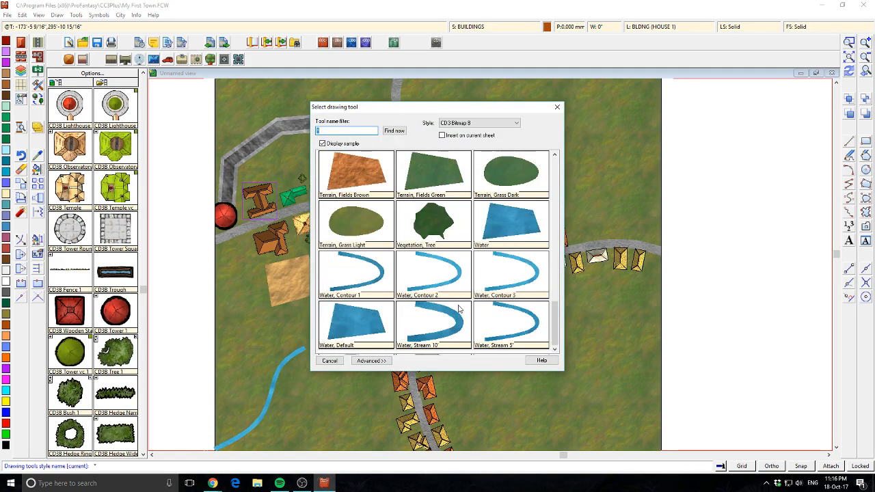
double_click(504, 223)
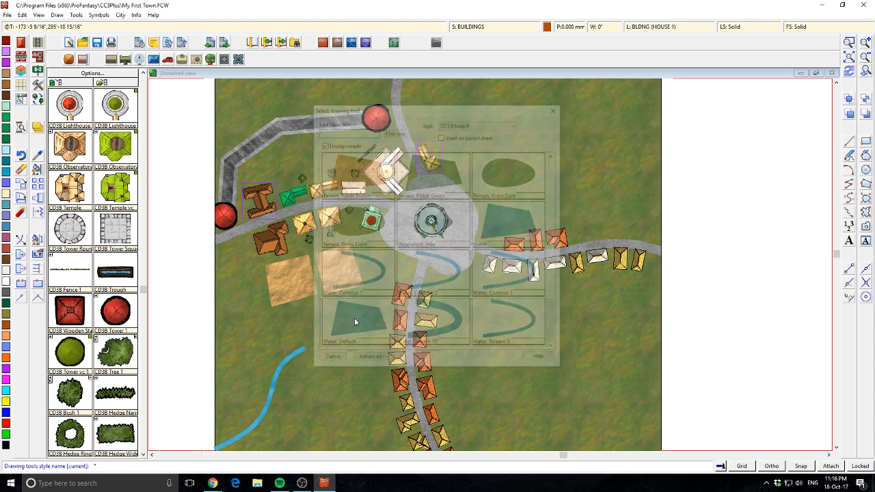
click(284, 335)
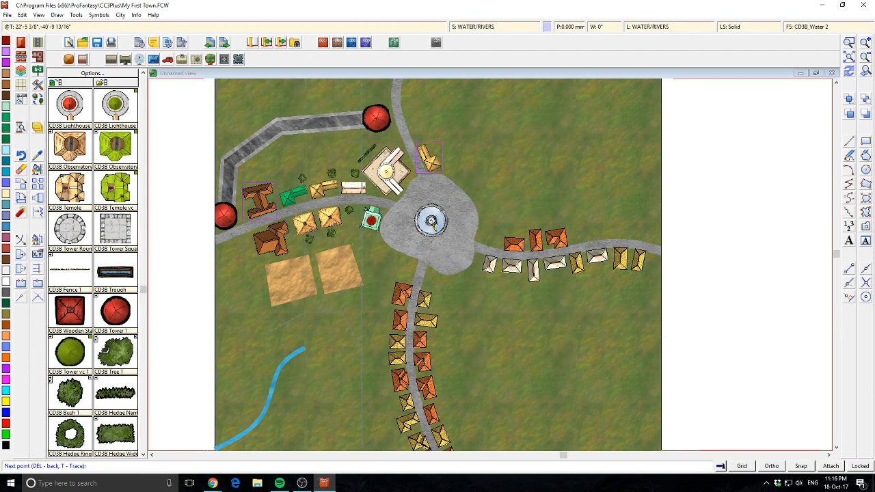
click(357, 396)
click(315, 406)
click(268, 343)
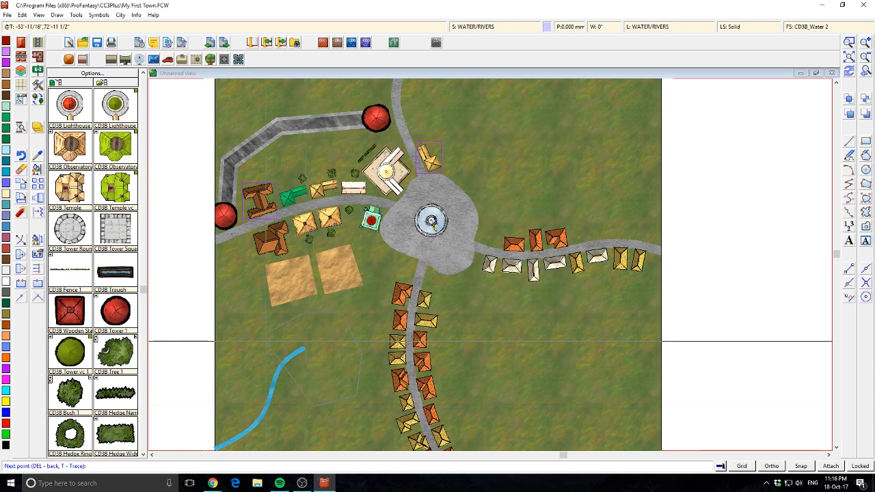
right_click(268, 341)
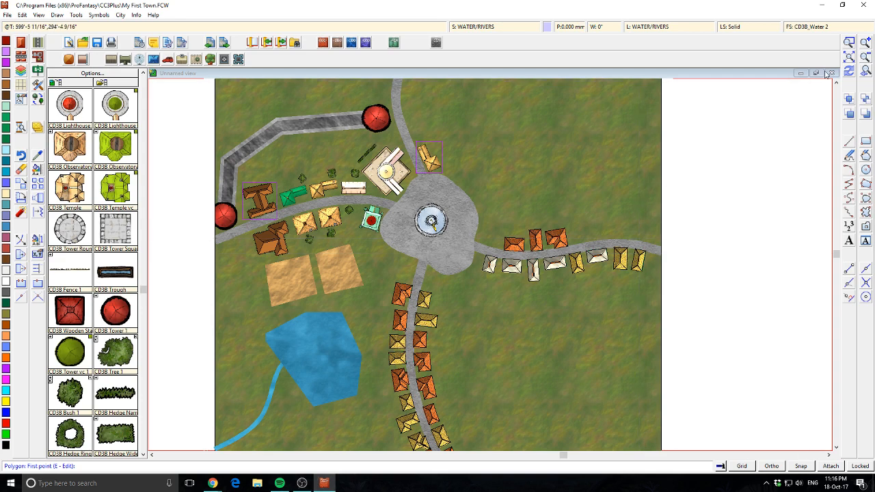
click(848, 71)
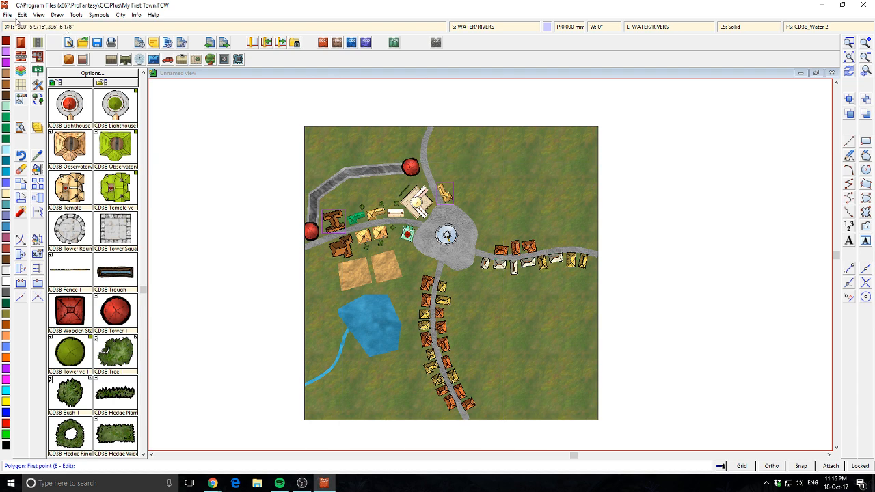
Step: Open Town A.FCW from Google Drive's DUNGEONS AND DRAGONS\MAPS\CC3+ Maps\Content Collaboration\Town A folder without saving the changes to My First Town
click(7, 14)
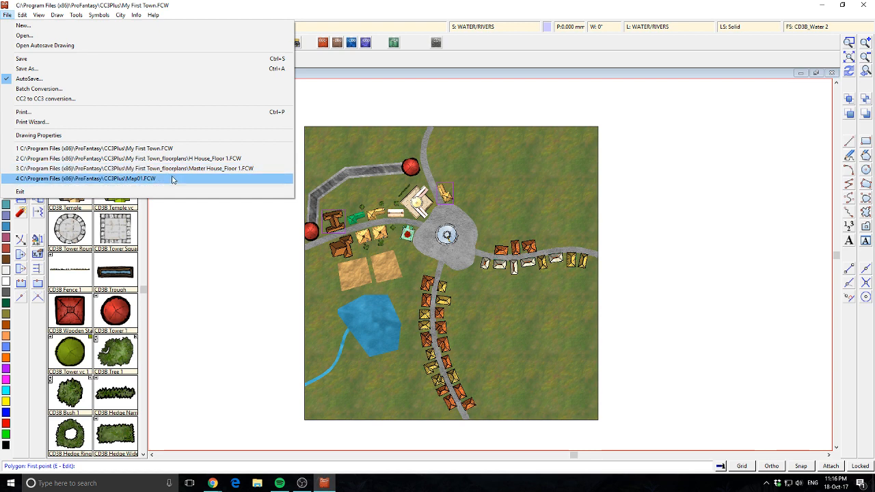
click(28, 38)
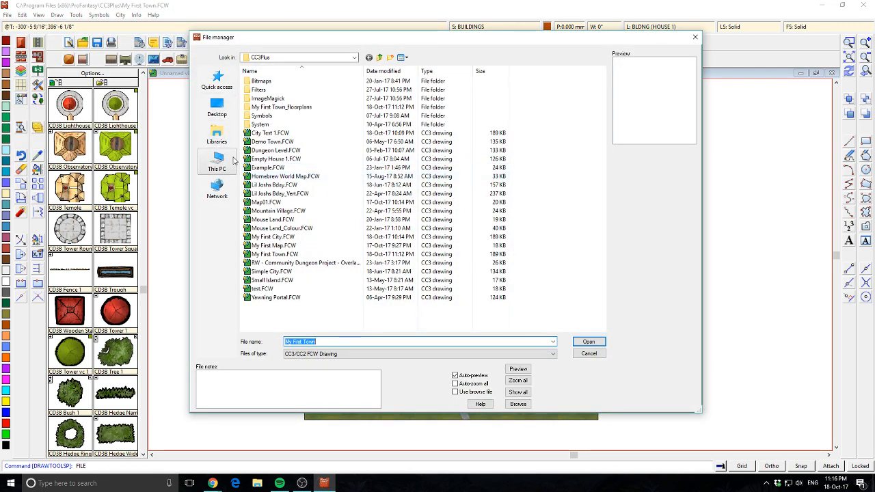
click(222, 82)
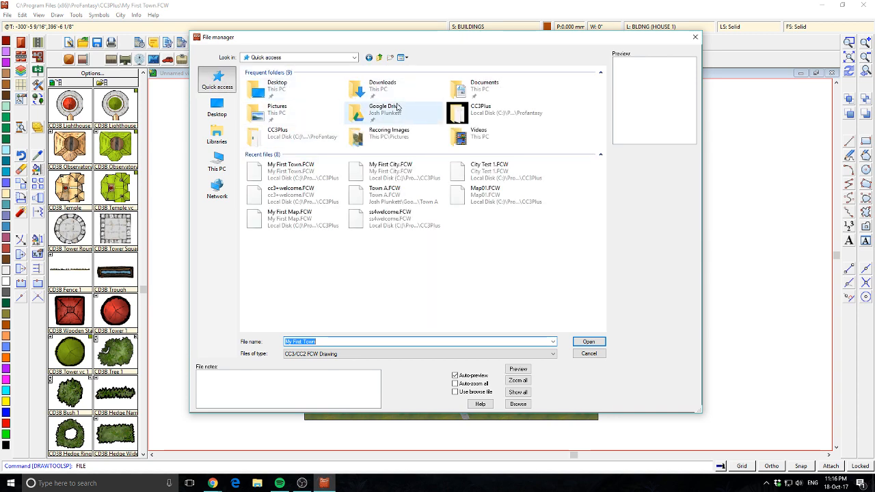
double_click(397, 106)
double_click(407, 89)
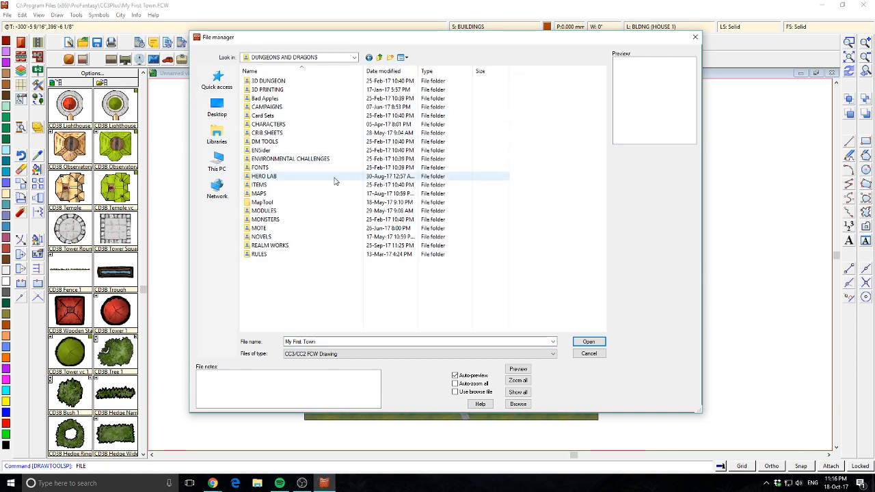
click(258, 195)
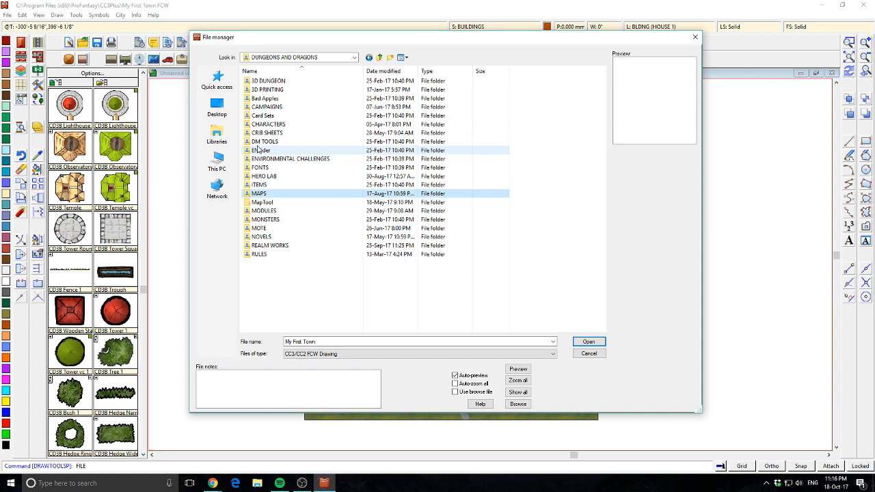
double_click(259, 195)
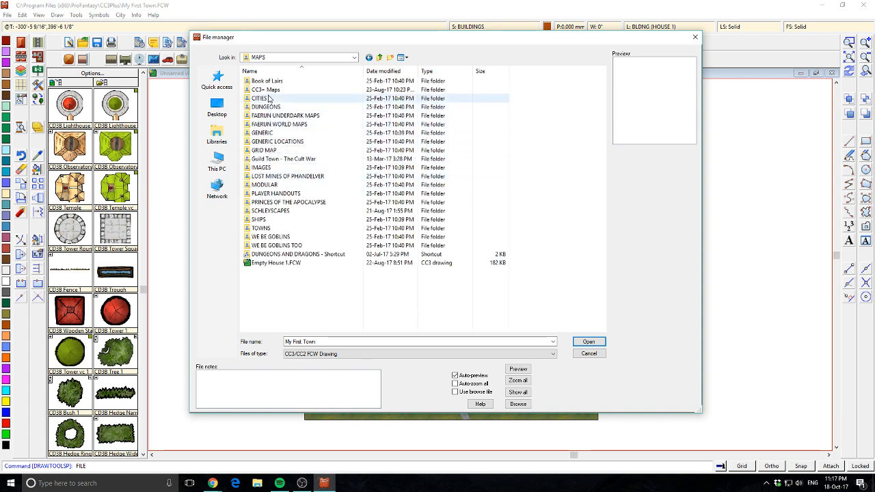
double_click(265, 90)
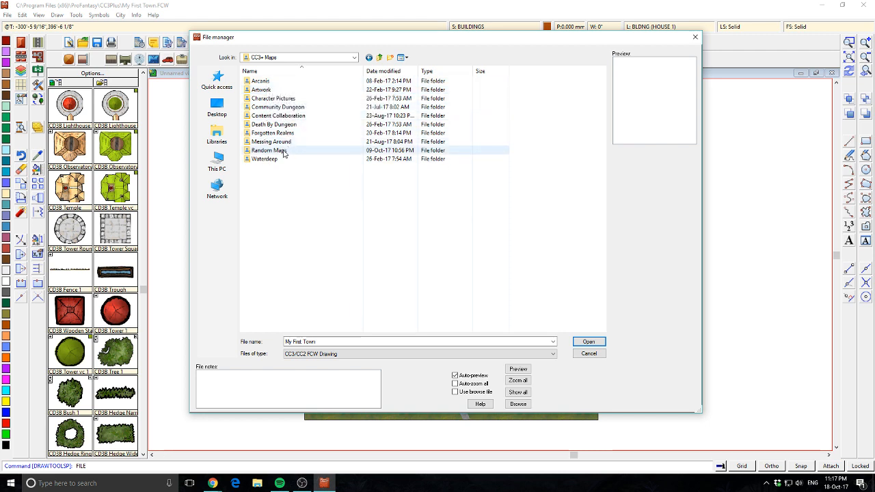
double_click(273, 115)
double_click(255, 86)
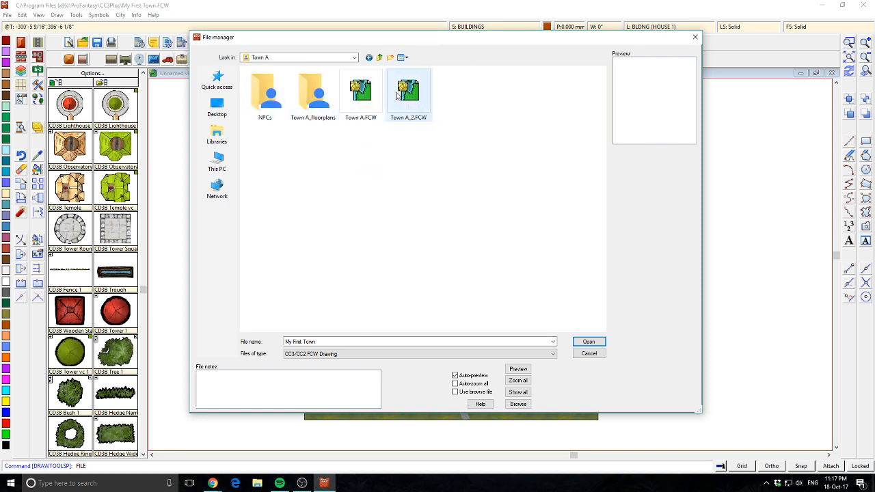
double_click(361, 102)
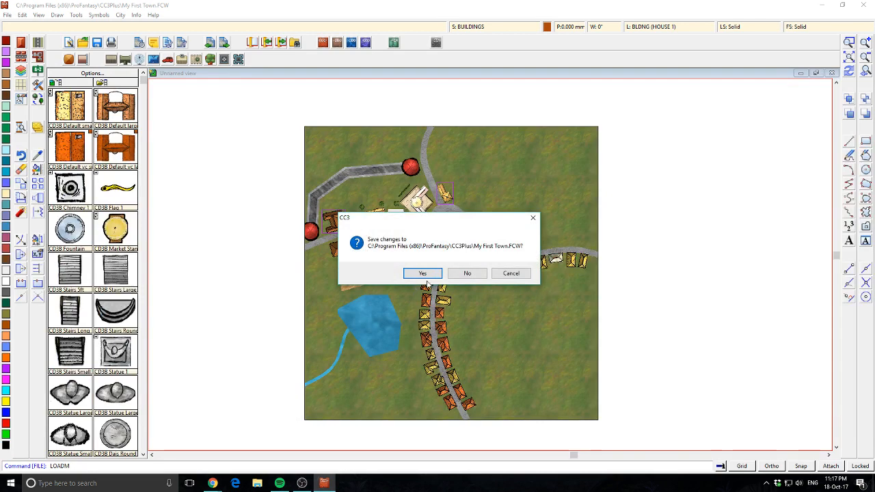
click(456, 273)
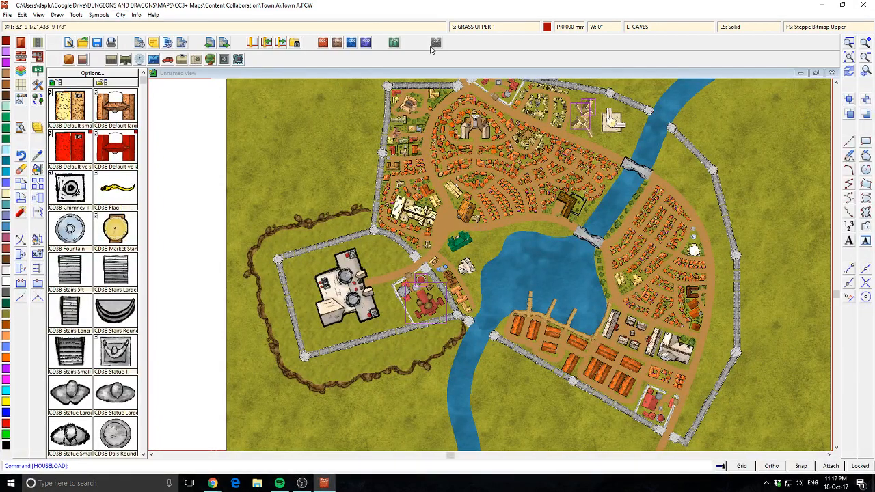
Step: Activate the sheet effects for the Town A drawing and examine the houses and streets north of the lake
click(480, 28)
click(473, 138)
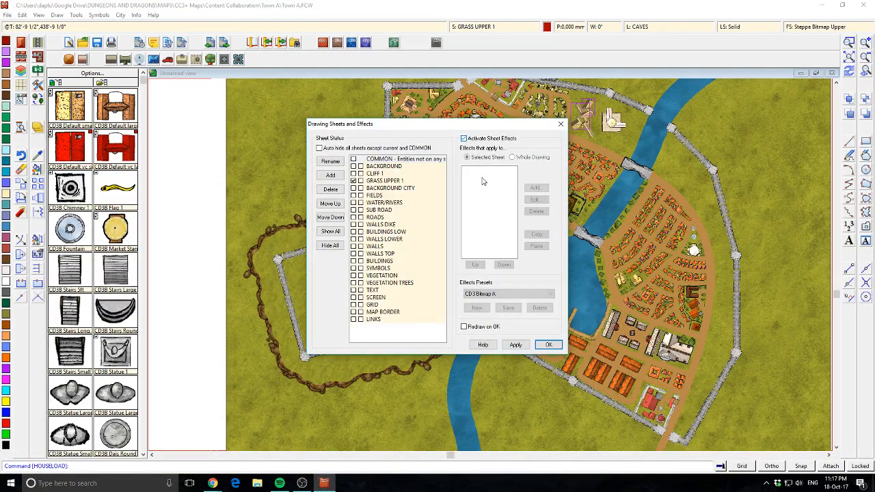
click(549, 344)
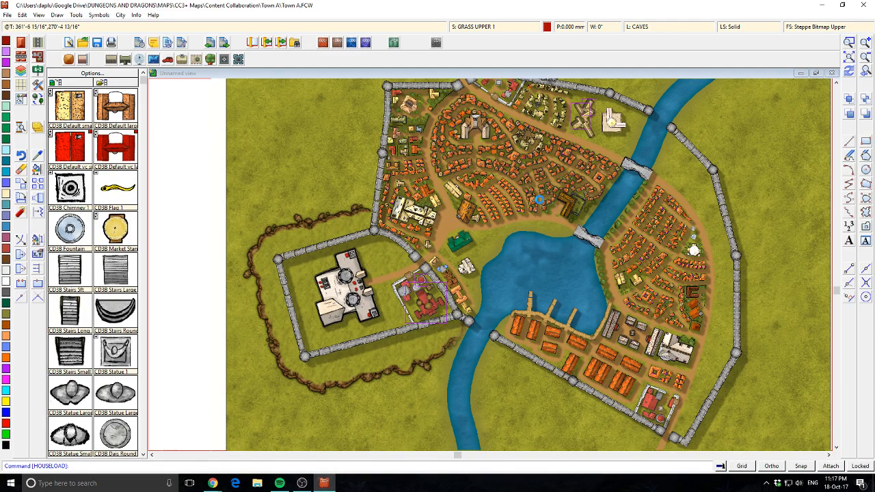
scroll(540, 200, up, 1)
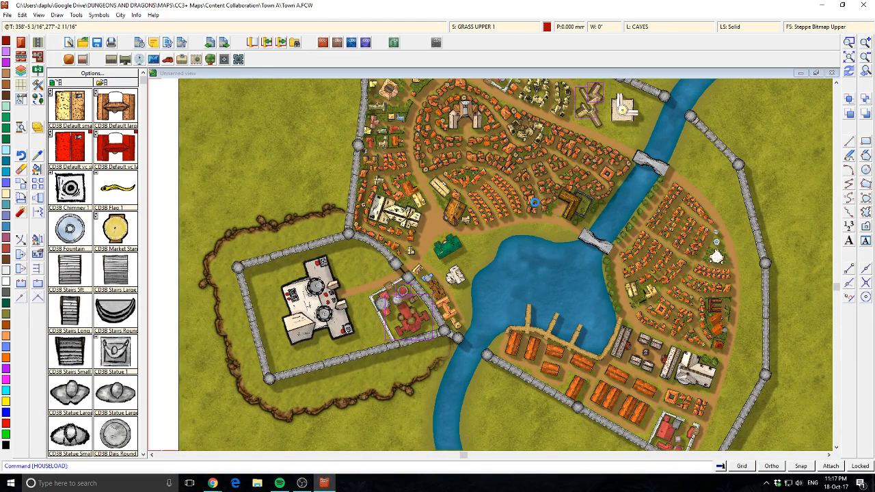
scroll(528, 202, up, 1)
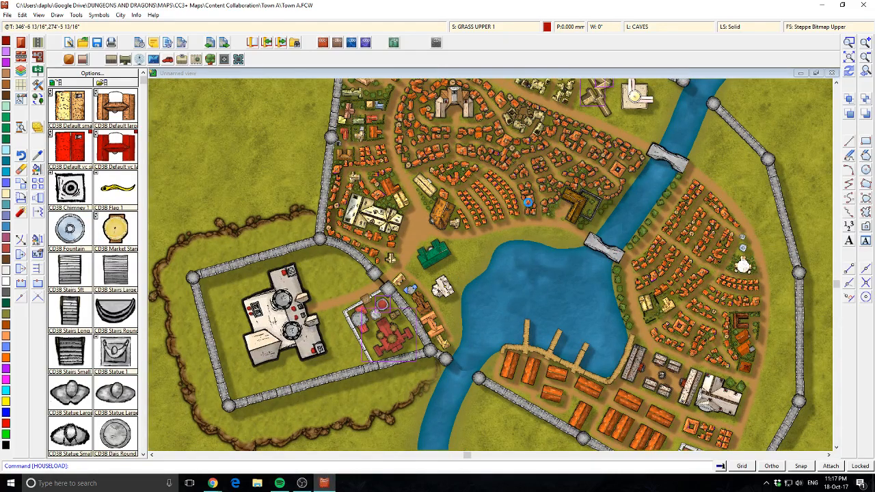
scroll(529, 202, up, 1)
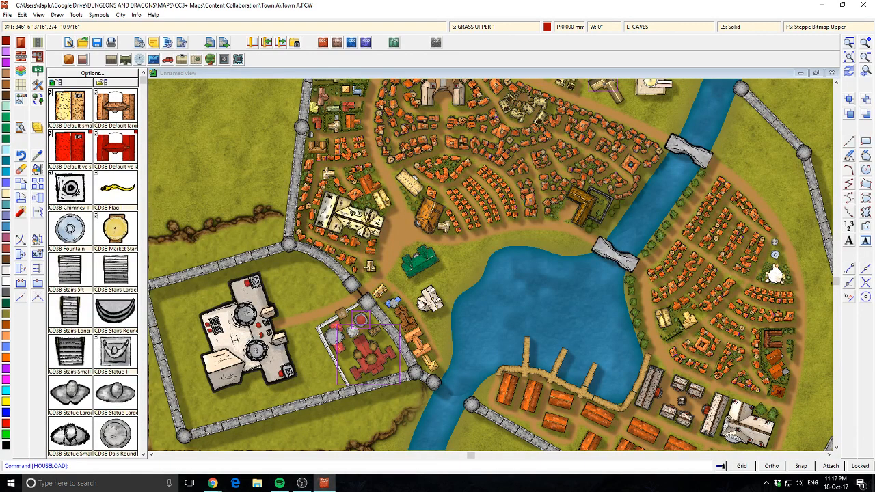
scroll(529, 202, up, 1)
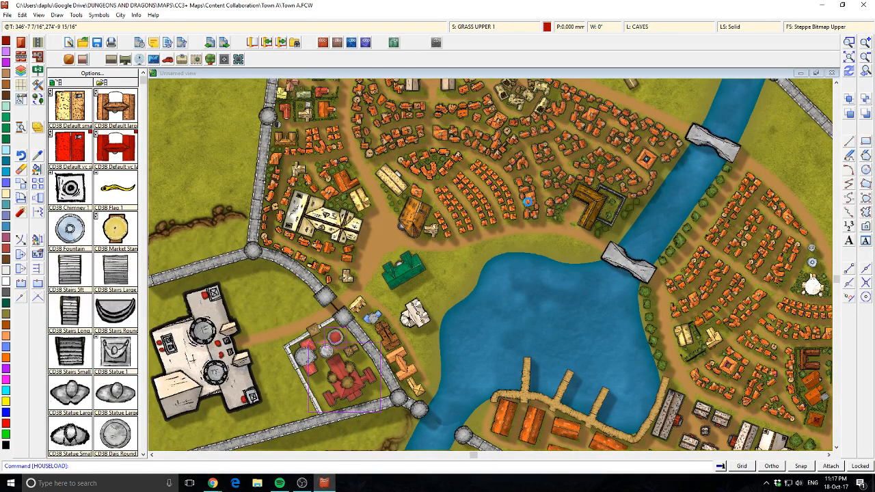
scroll(519, 214, up, 1)
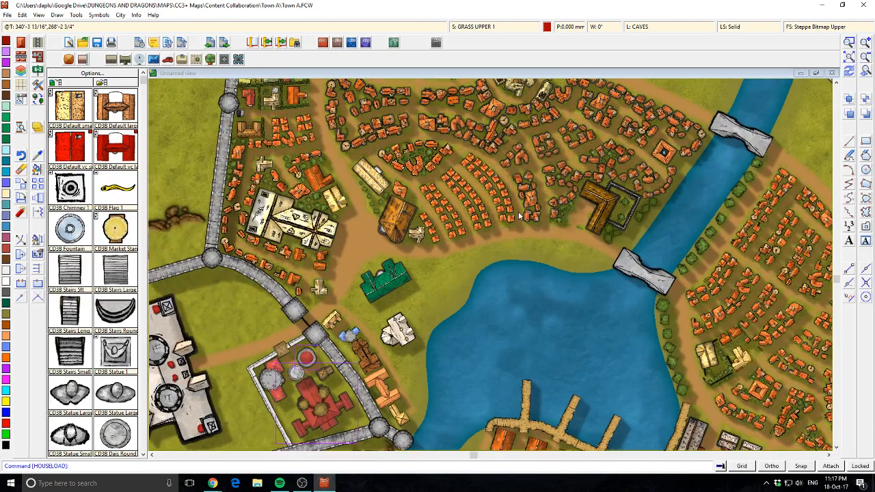